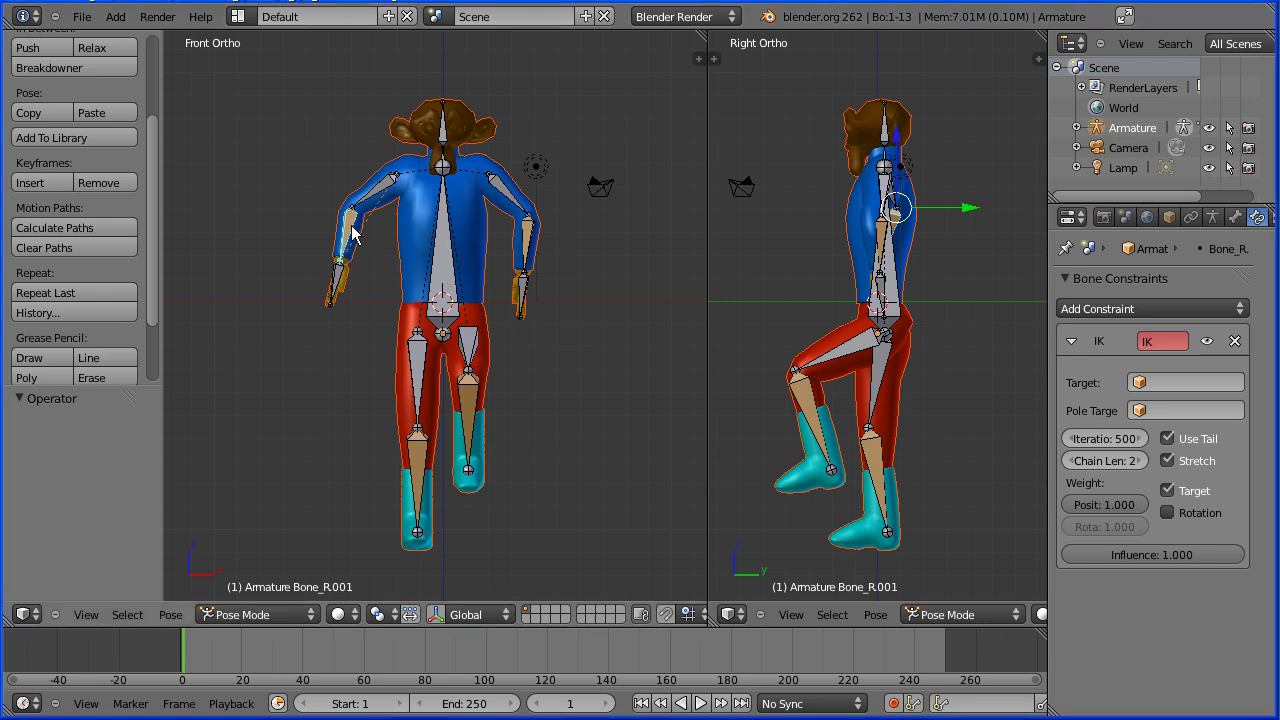
Move the right hand bone by X 0.350 and Z -0.437 to bend the arm through its IK
key("g")
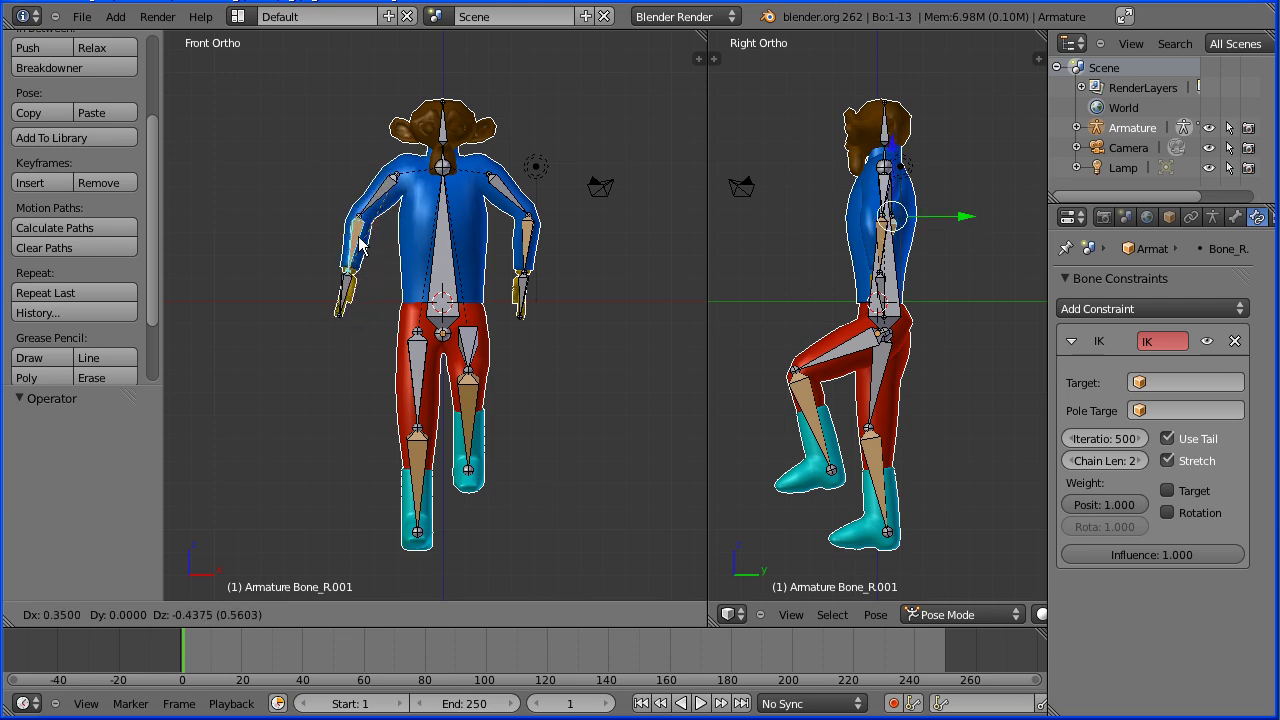
left_click(364, 247)
Start a new scene, then load piatTut7.blend from the recent files
left_click(82, 17)
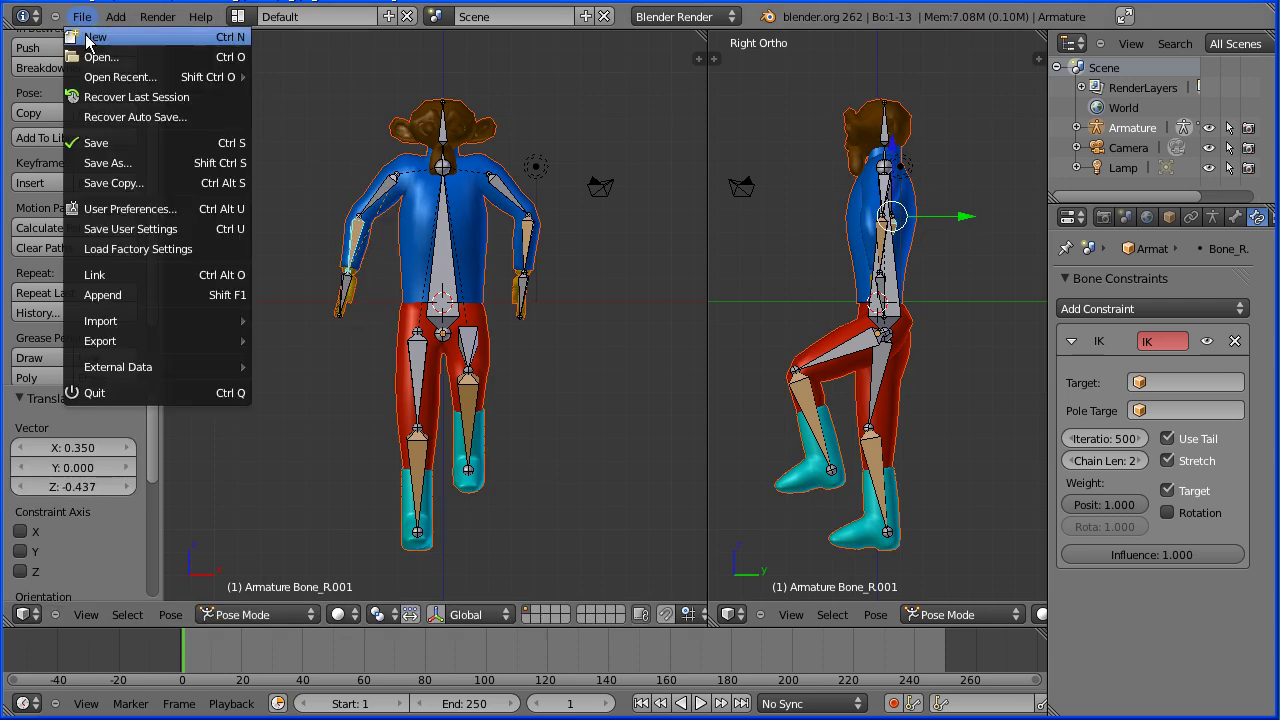
left_click(90, 38)
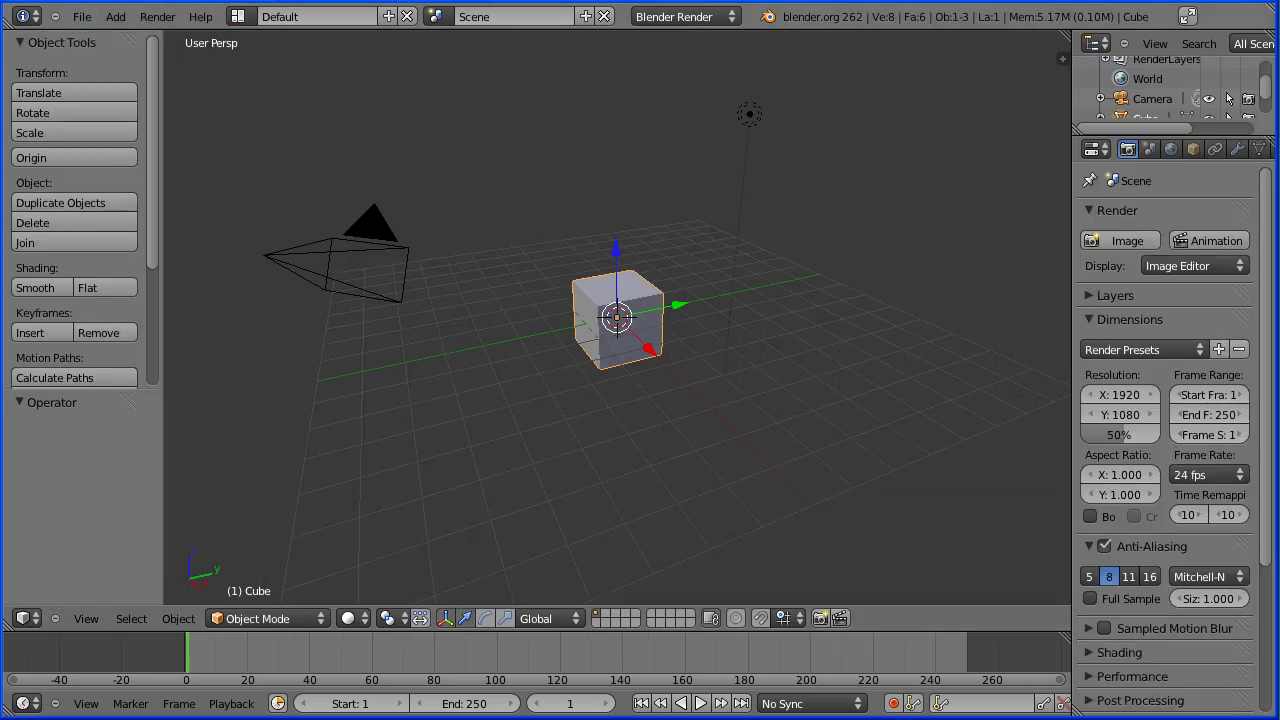
left_click(82, 17)
mouse_move(164, 76)
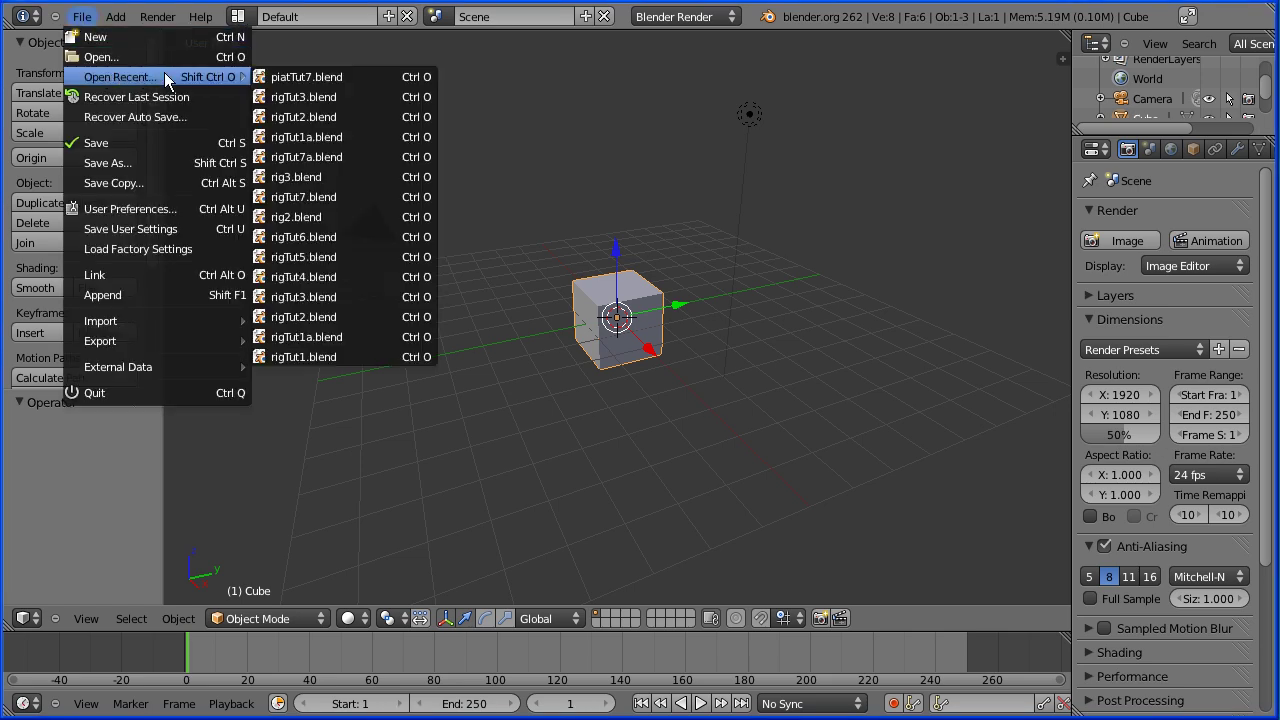
left_click(338, 78)
Show the monkeyMan character in the 3D view from the front
left_click(88, 614)
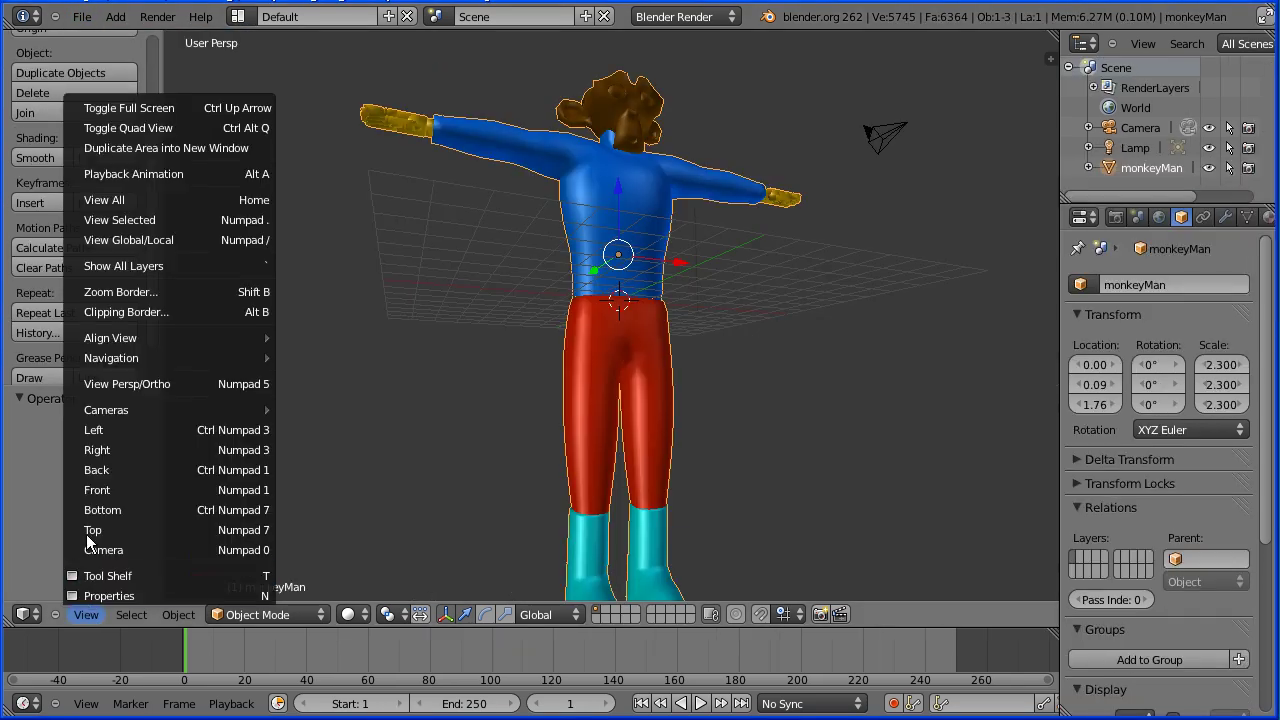
left_click(119, 491)
left_click(101, 623)
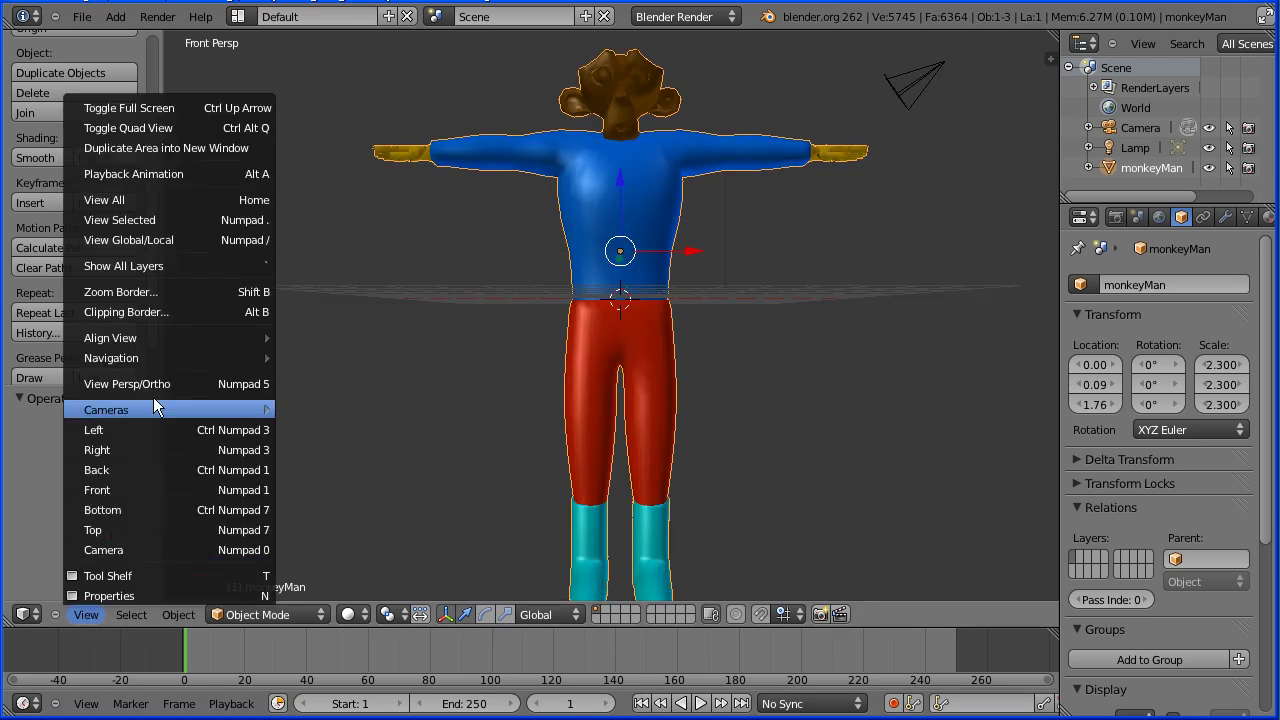
Make the front view orthographic and split the viewport in two, hiding the new tool shelf
left_click(184, 380)
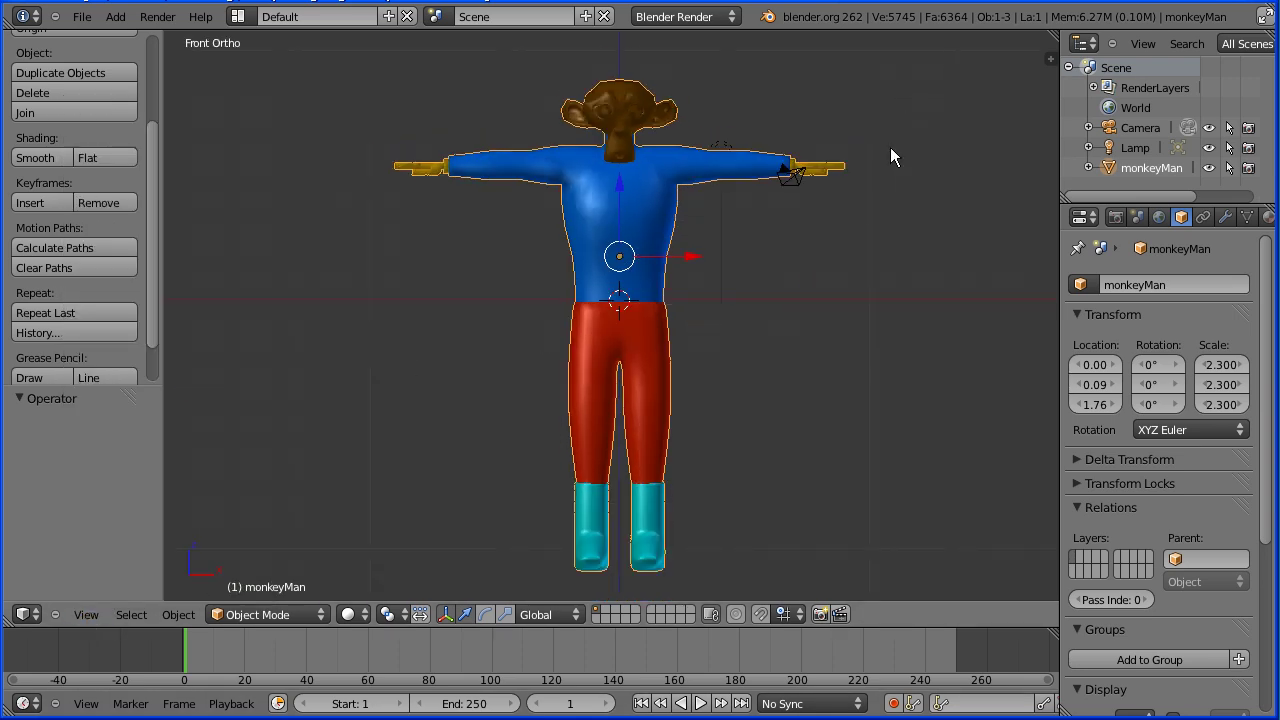
left_click_drag(1052, 34, 708, 38)
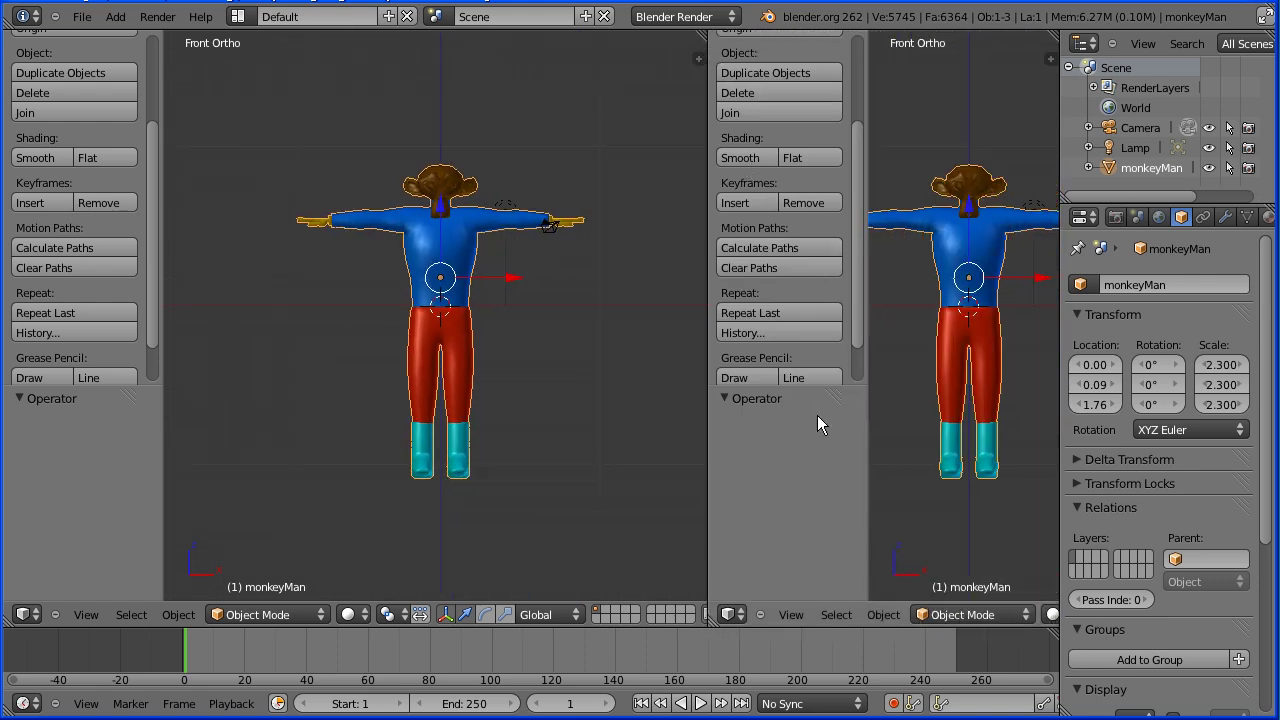
left_click_drag(864, 445, 706, 454)
Set the second view to Right and zoom in on the character
left_click(791, 615)
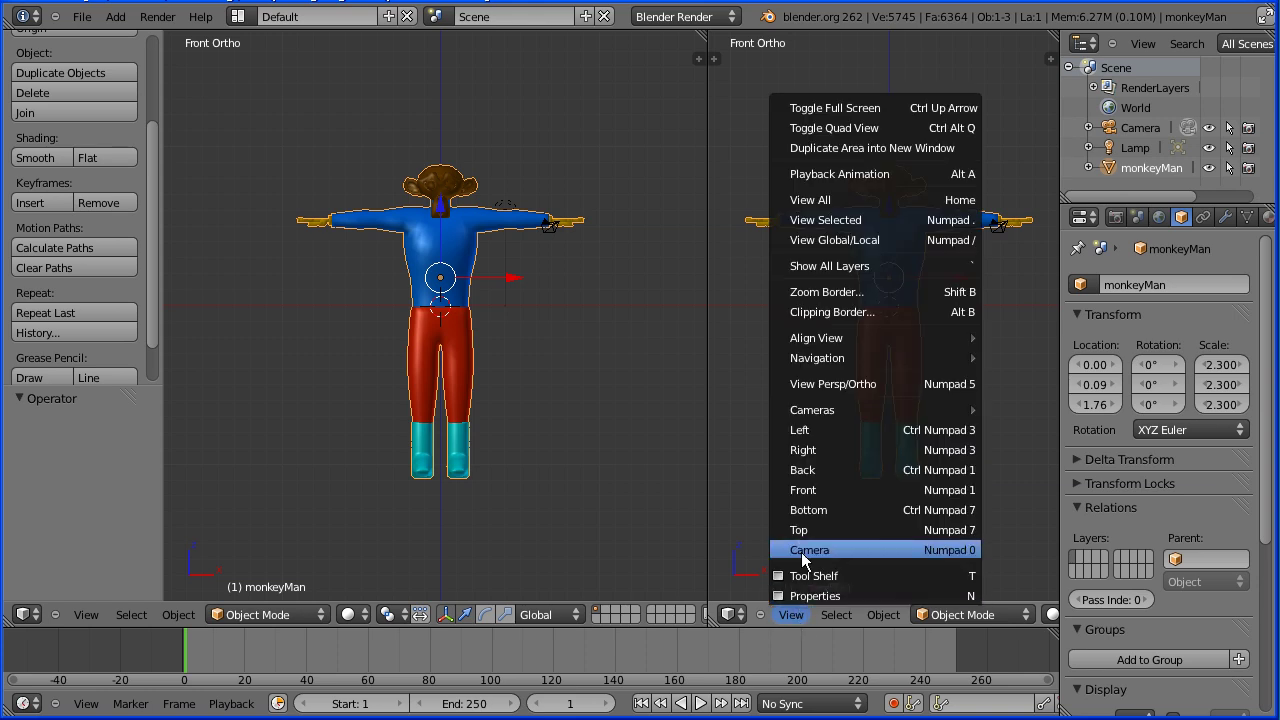
left_click(828, 452)
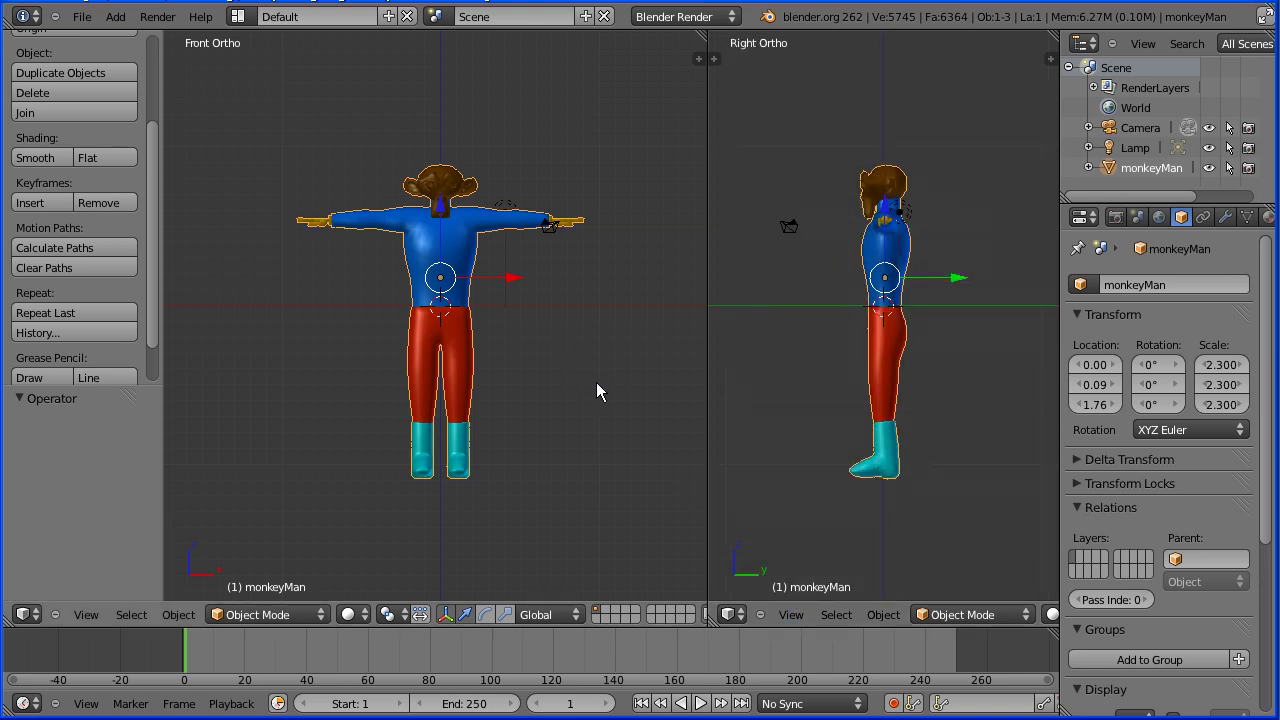
scroll(593, 385, "up", 2)
scroll(819, 458, "up", 2)
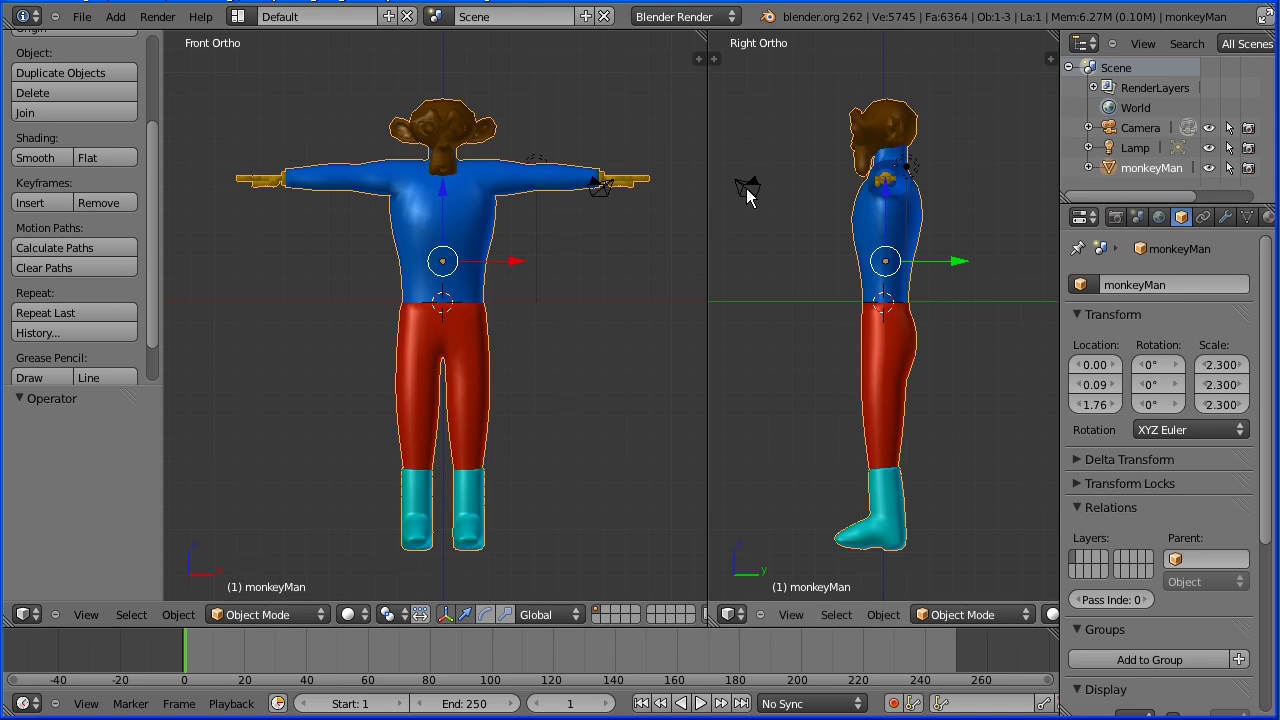
Add a single-bone armature and enable X-Ray in its Armature data settings
left_click(116, 16)
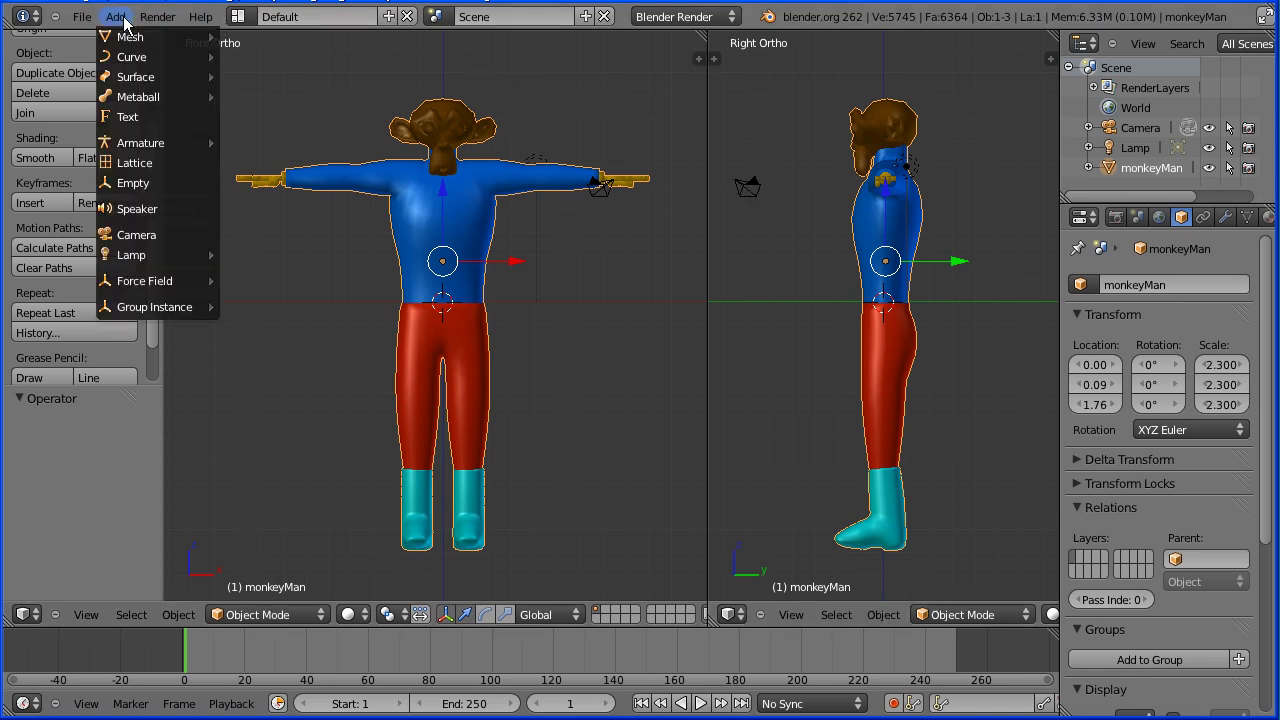
mouse_move(158, 145)
left_click(277, 141)
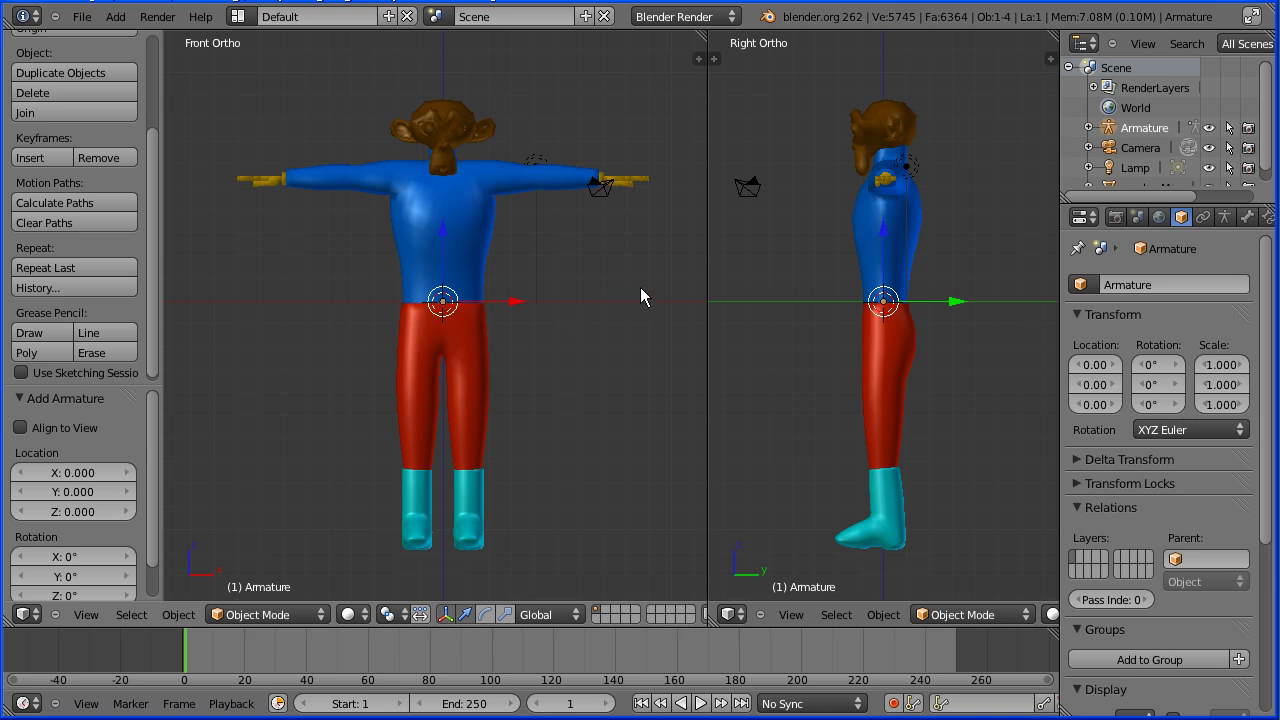
left_click(1223, 218)
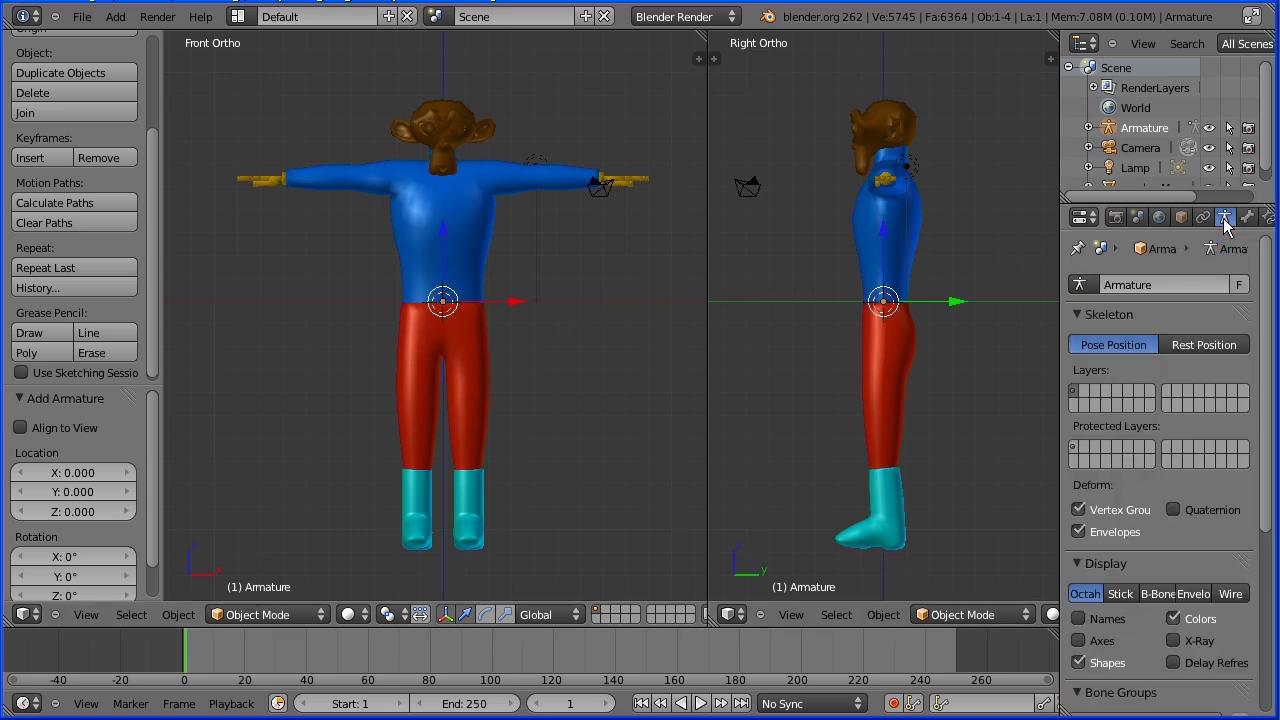
left_click(1173, 642)
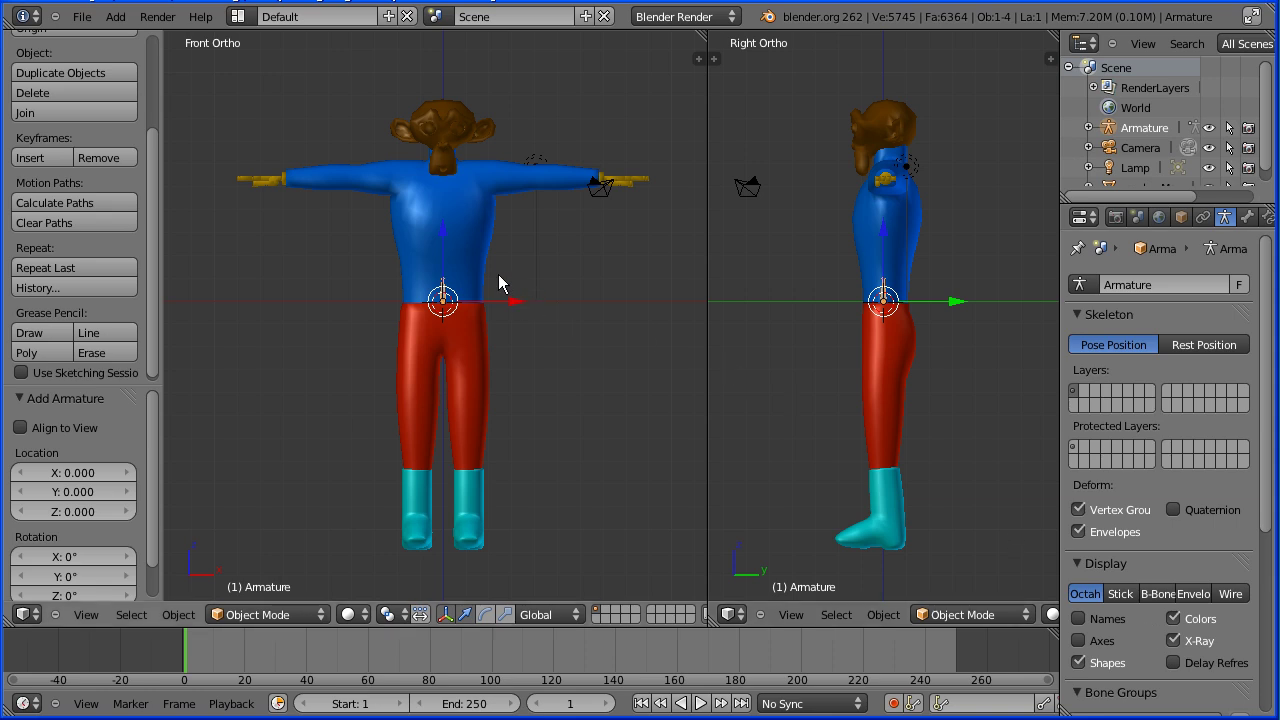
Scale the bone up and lower it 1.4 on Z into the torso
key("s")
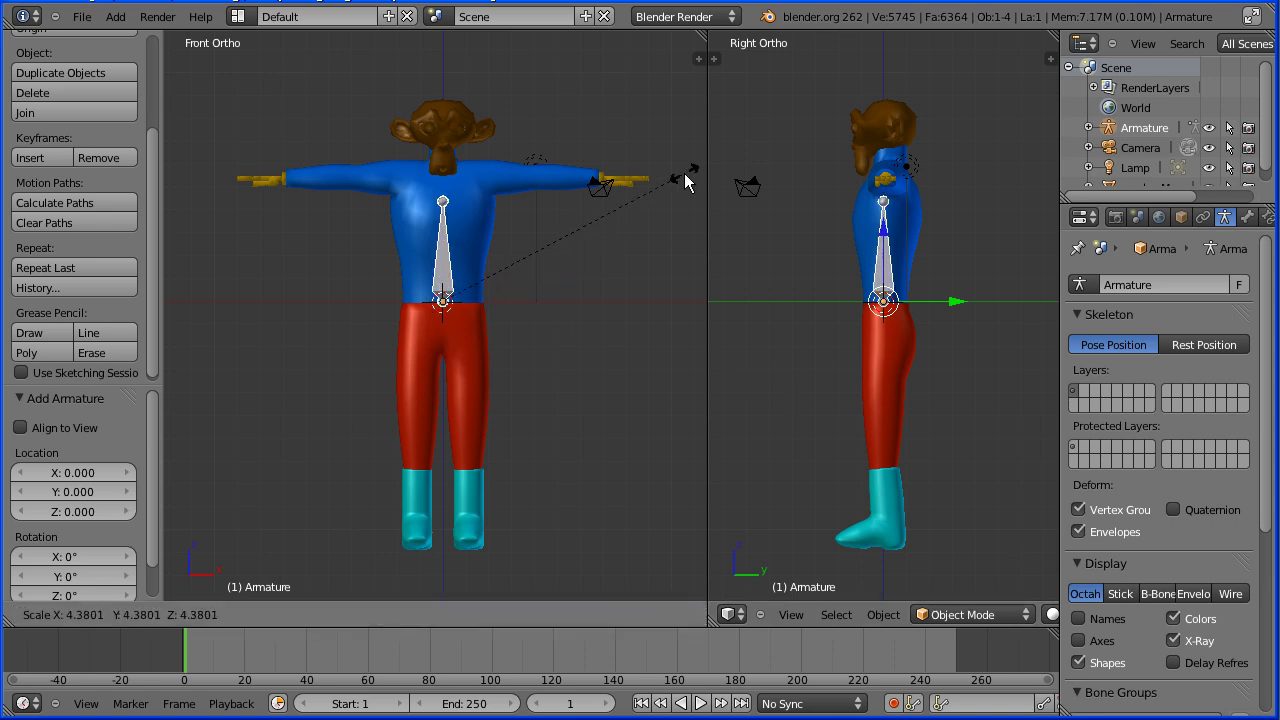
right_click(684, 173)
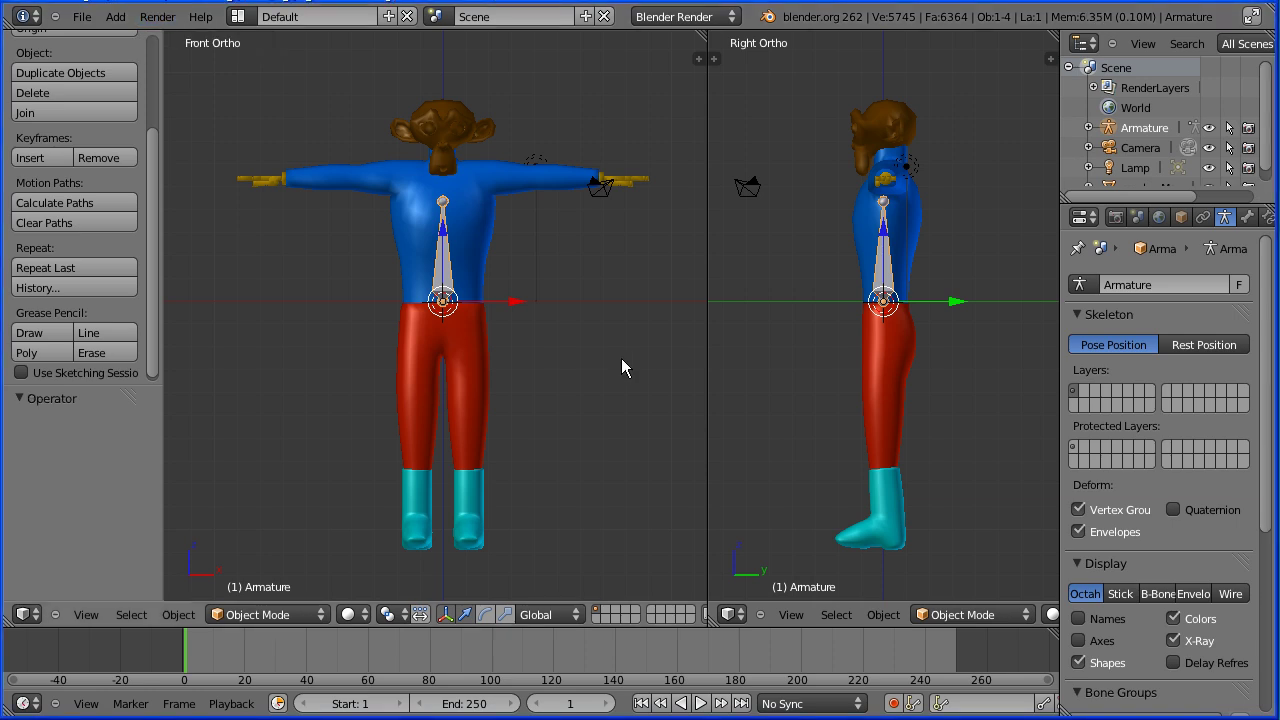
key("g")
key("z")
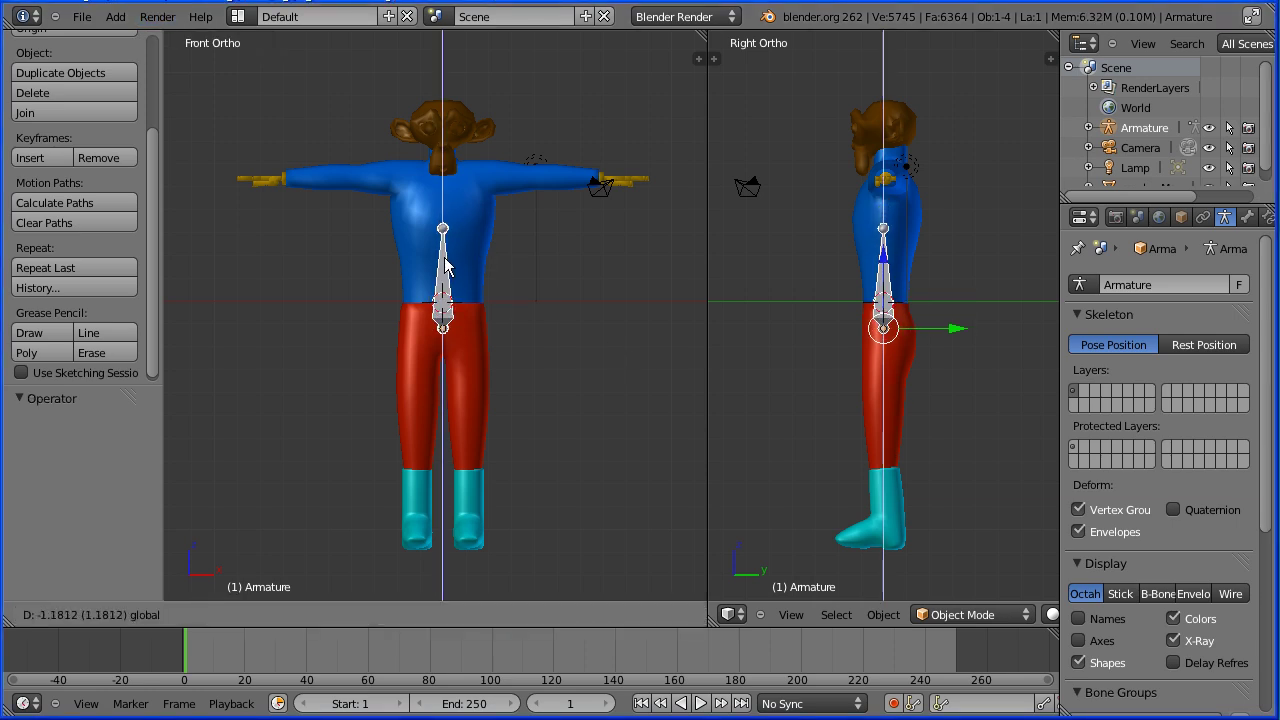
left_click(445, 270)
In Edit Mode, raise the bone tip to the neck at Z 2.887 and shift the bone 0.306 on Y
left_click(285, 610)
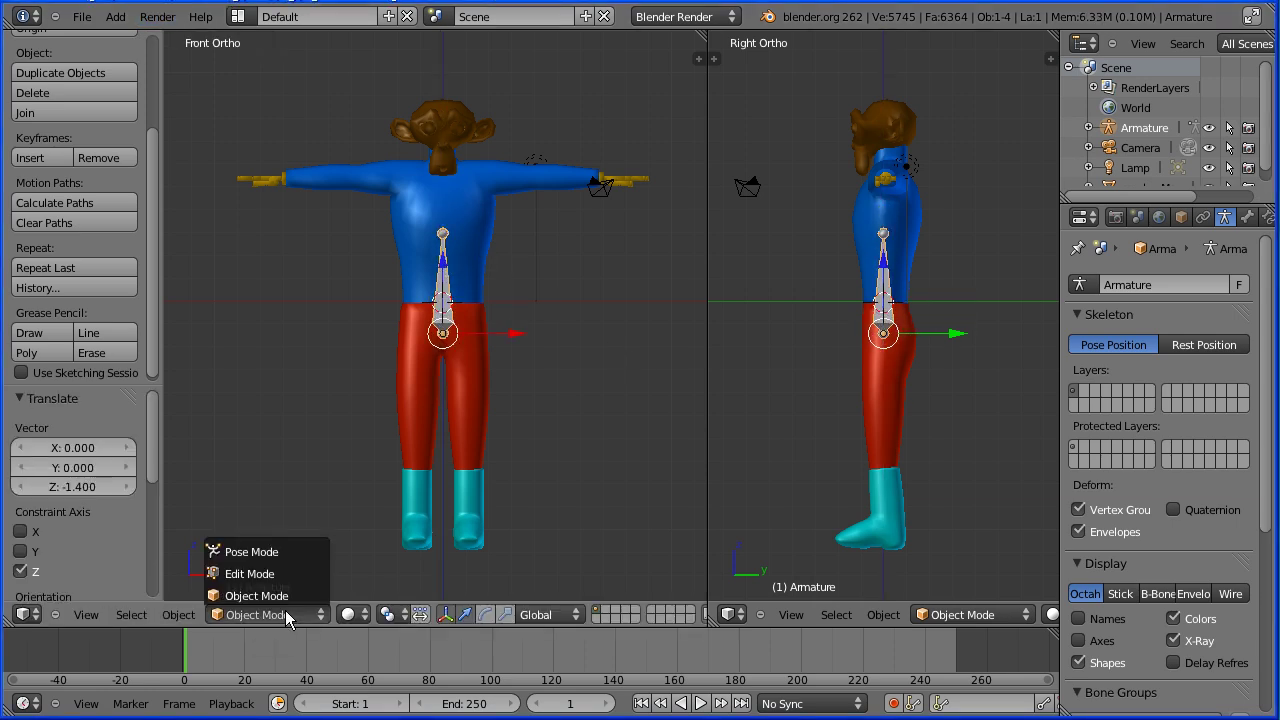
left_click(277, 574)
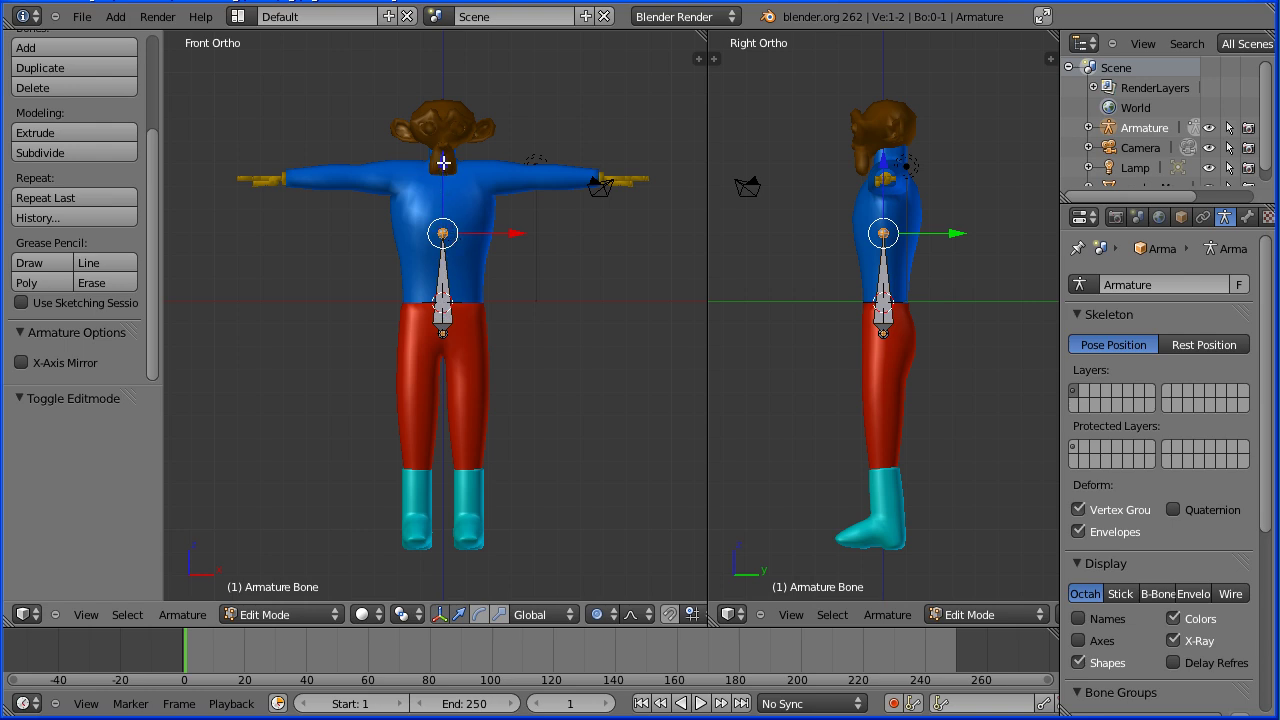
left_click_drag(443, 163, 454, 96)
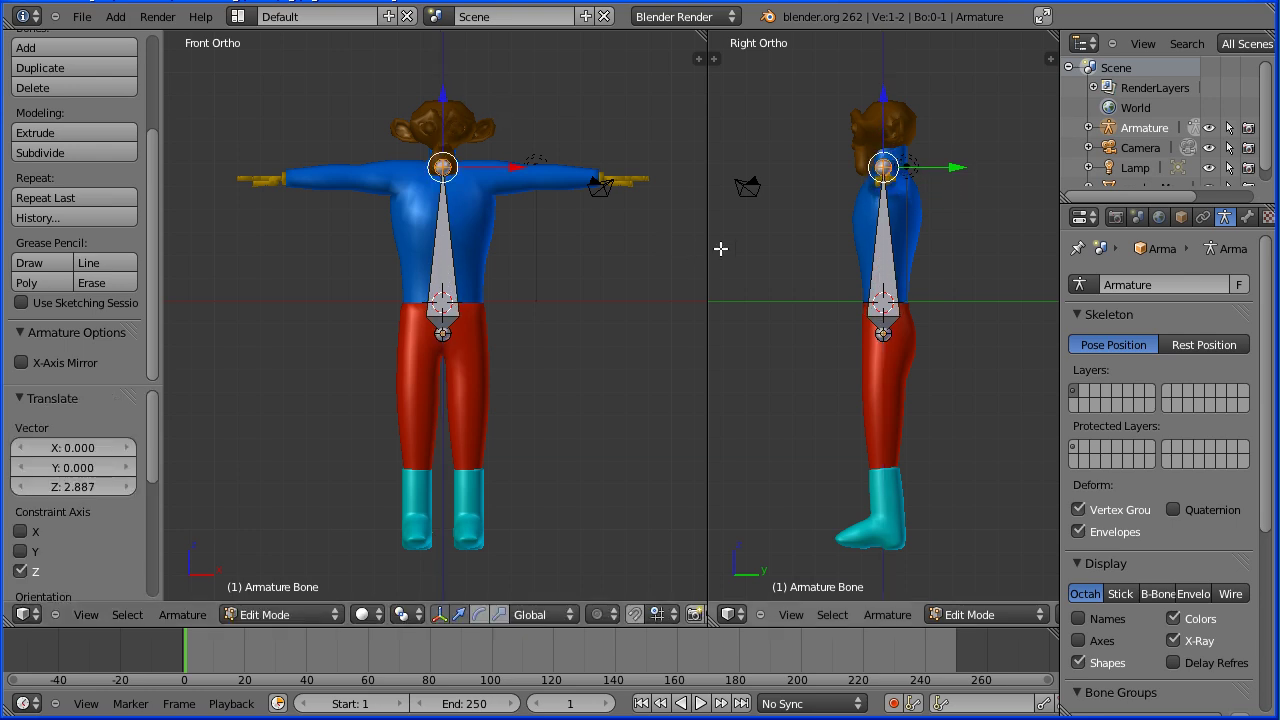
right_click(875, 271)
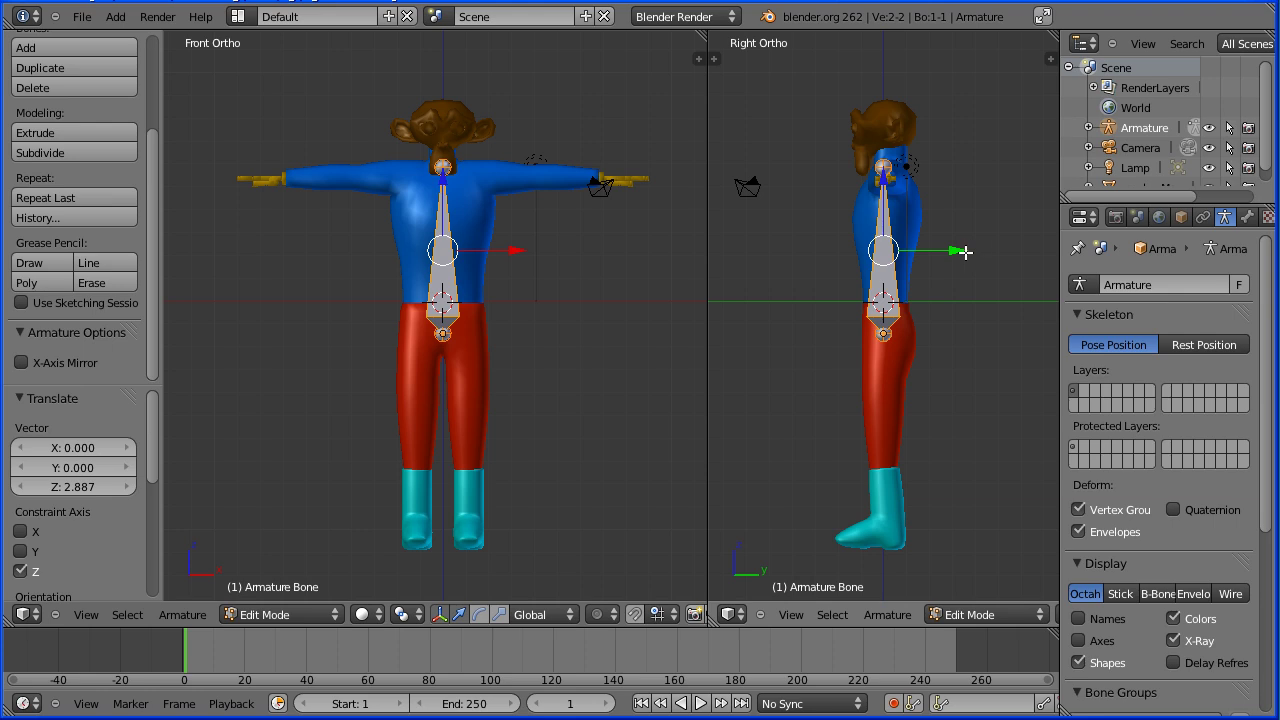
left_click_drag(954, 252, 963, 251)
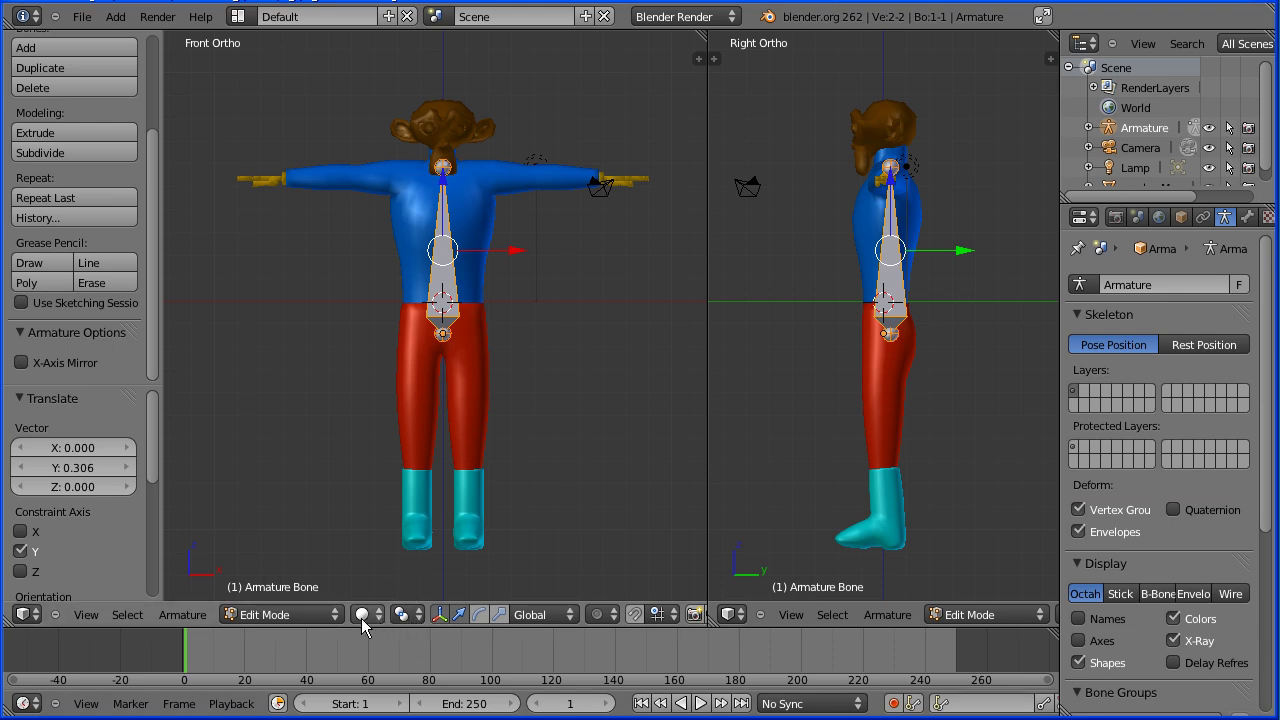
Extrude Bone.001 straight up along Z to the neck and set its Roll to 0
left_click(440, 615)
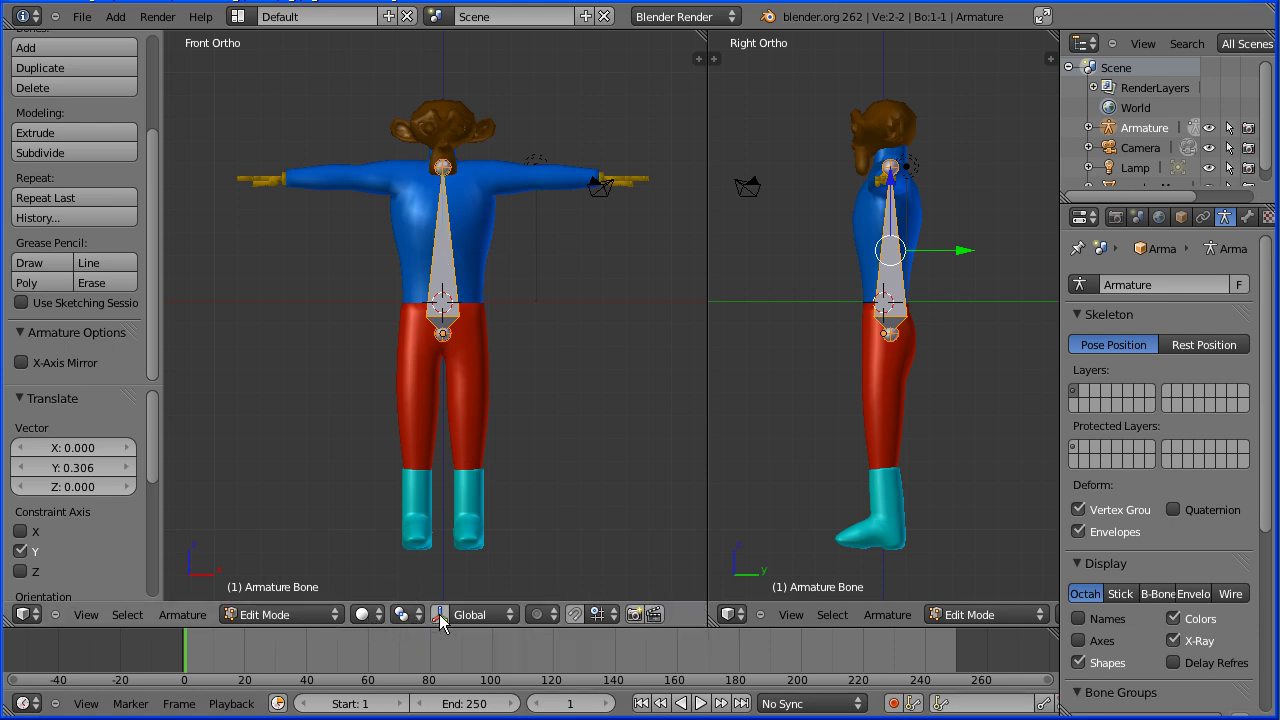
right_click(443, 166)
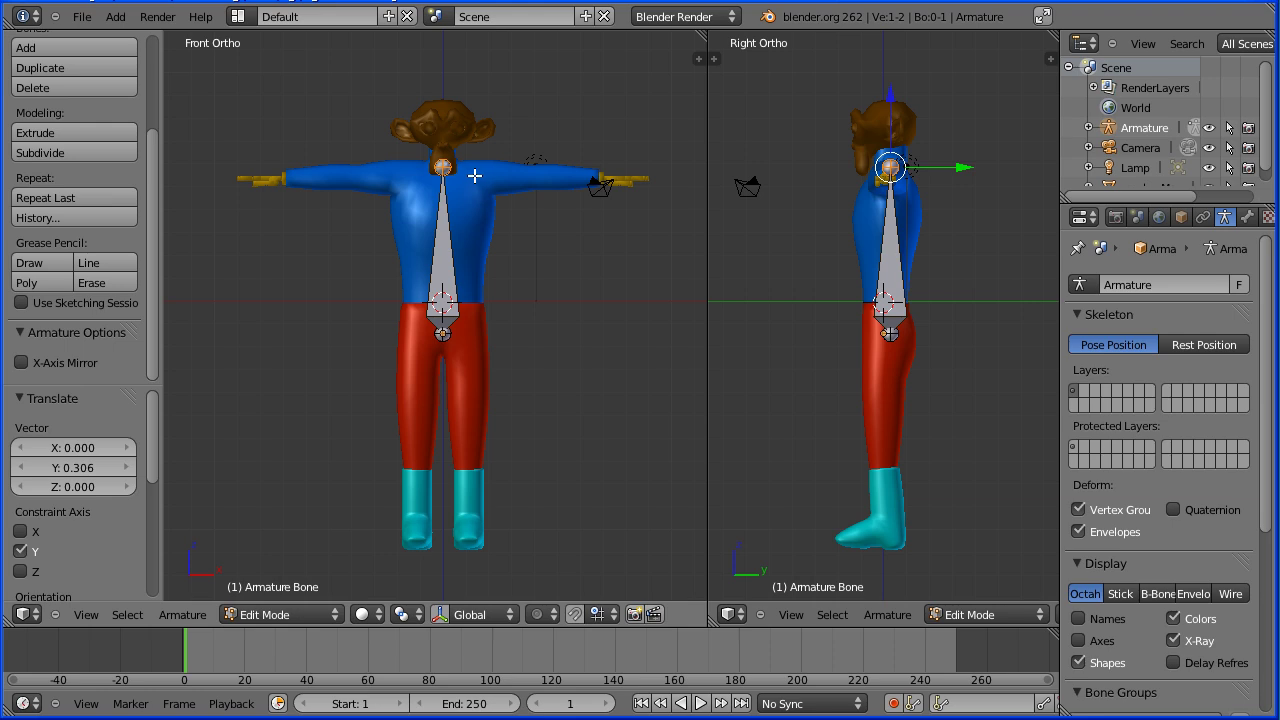
key("e")
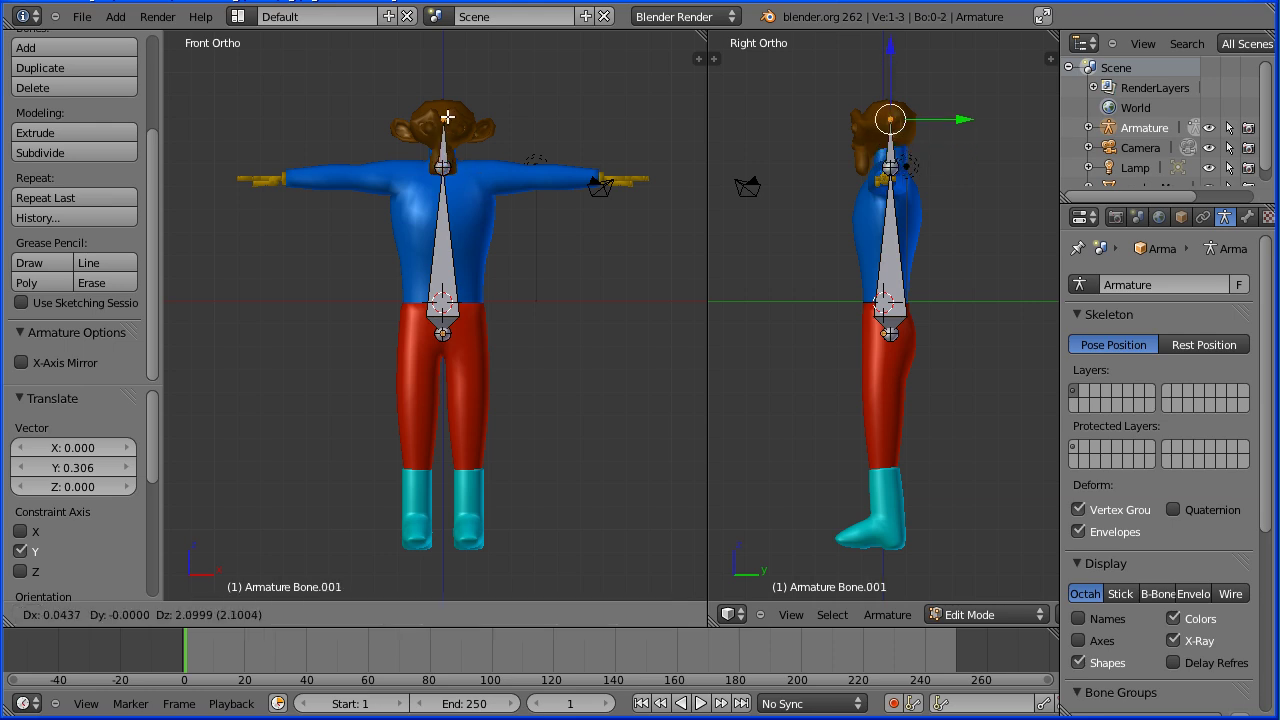
key("z")
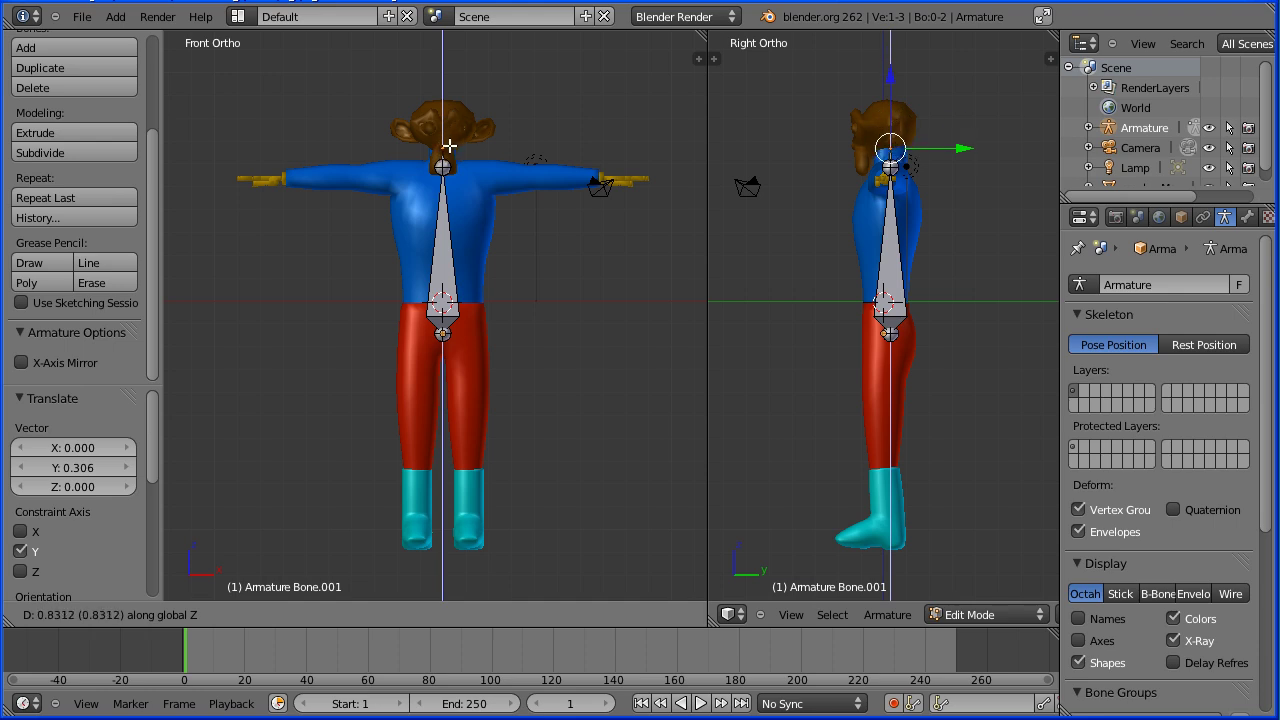
left_click(449, 144)
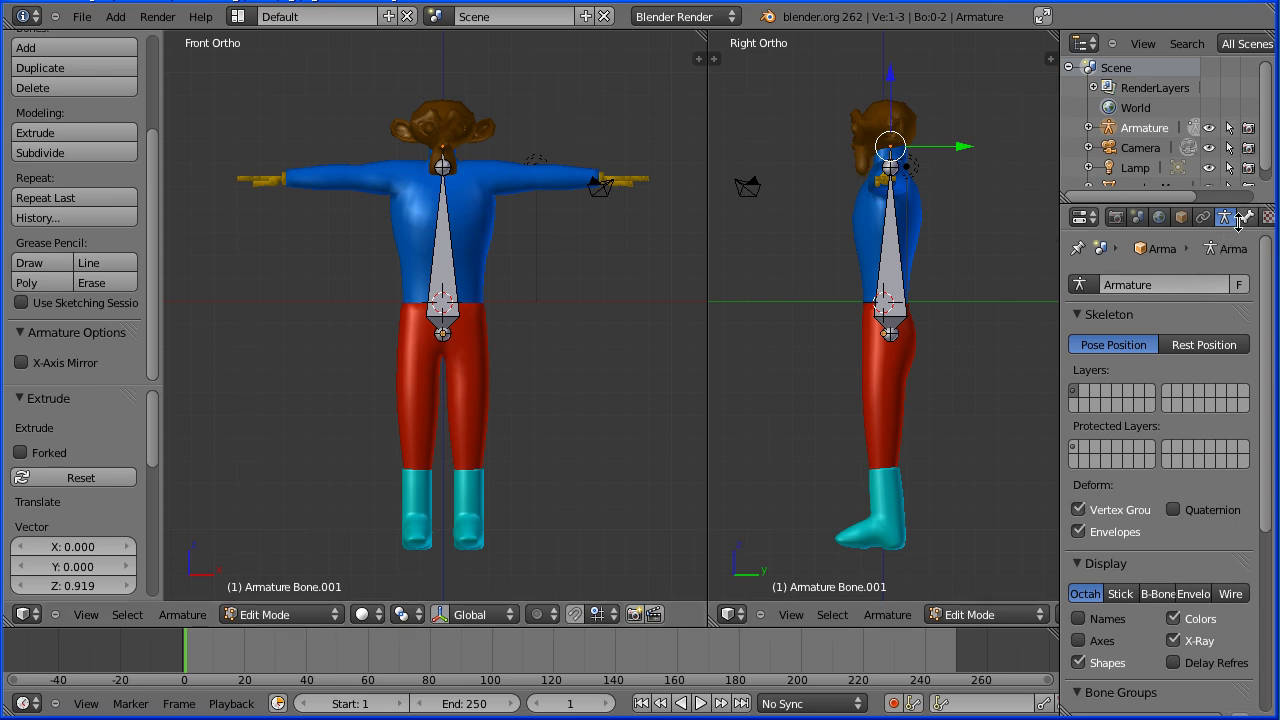
left_click(1245, 214)
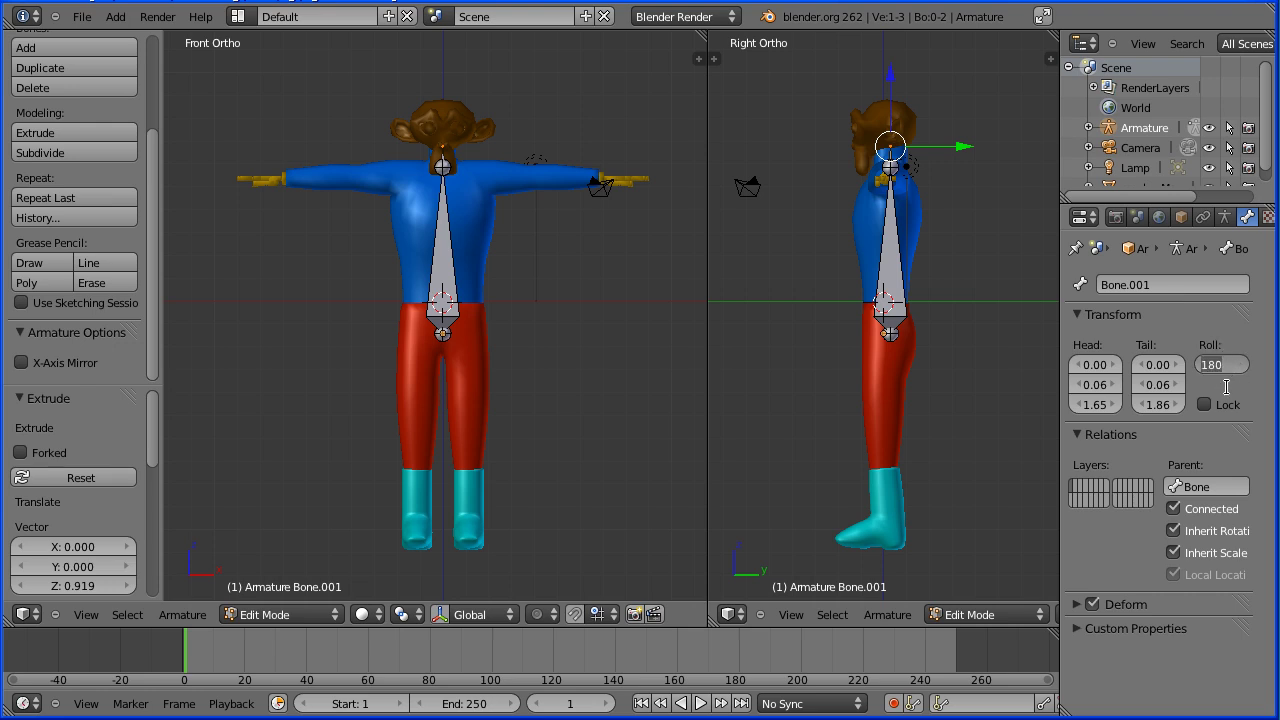
type("0")
key("Return")
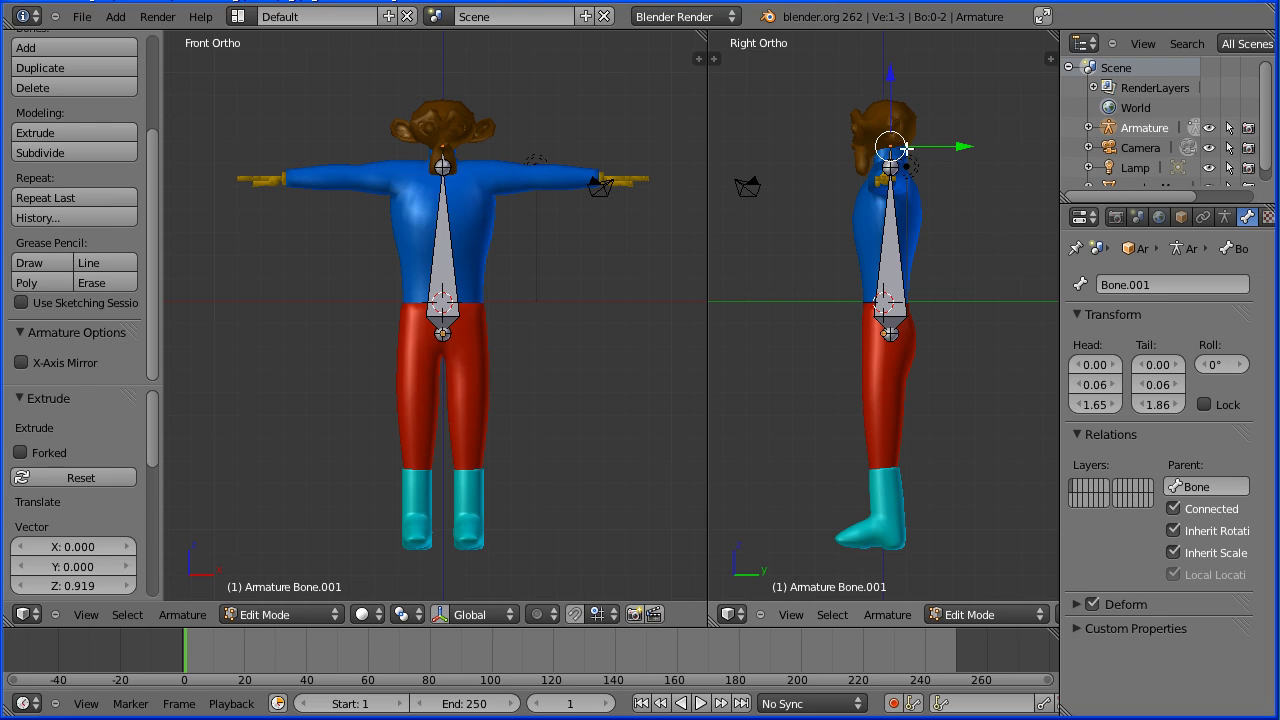
Extrude Bone.002 up along Z into the head (tail Z 2.30) with Roll 0
key("e")
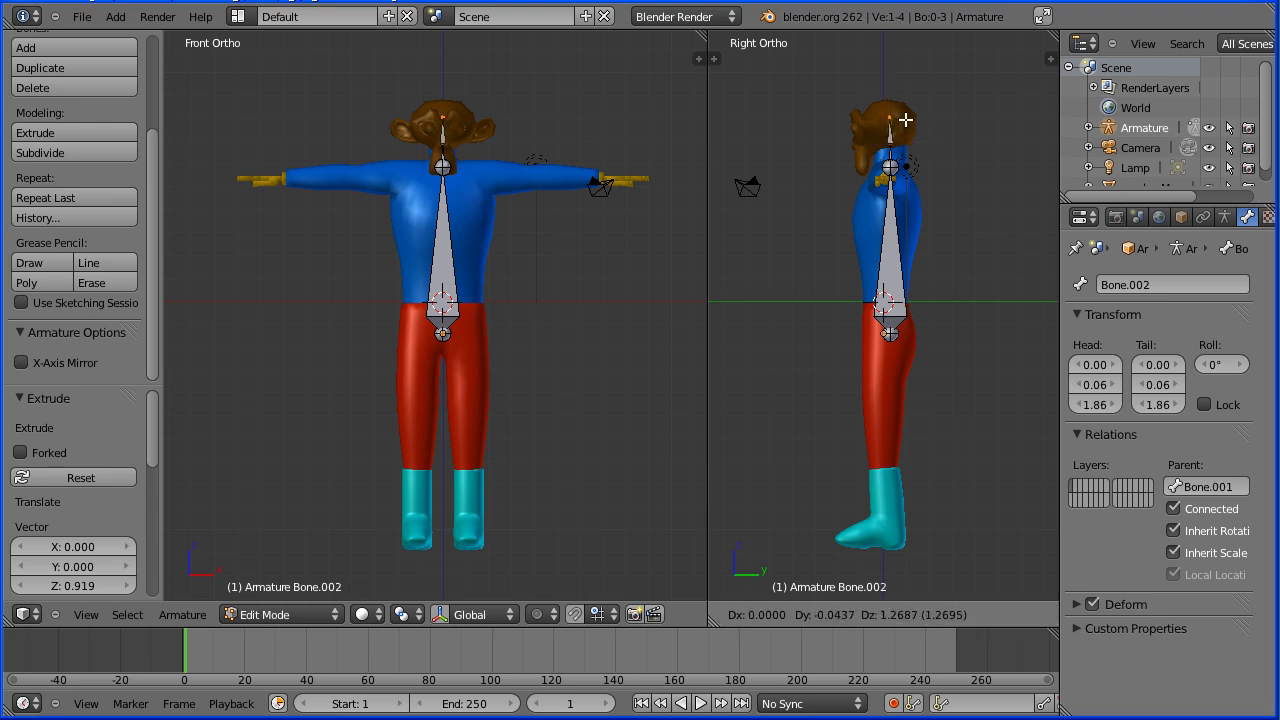
key("z")
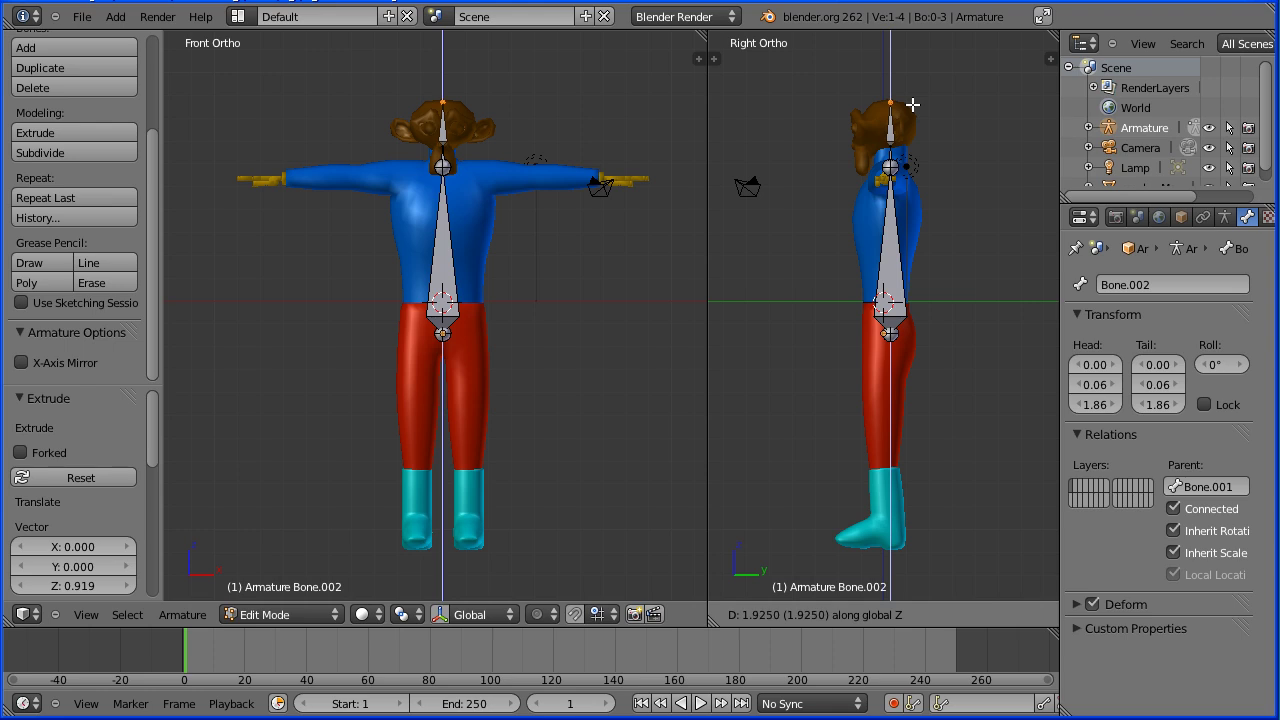
left_click(912, 104)
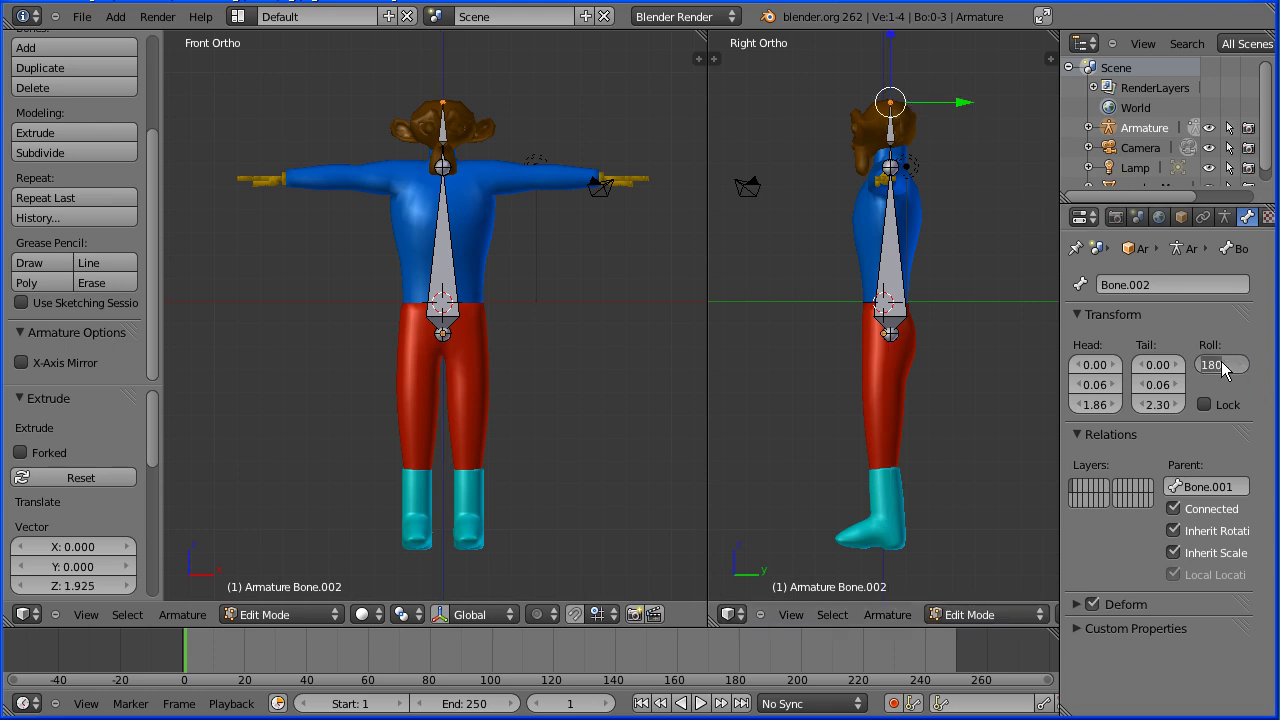
type("0")
key("Return")
key("Tab")
key("Tab")
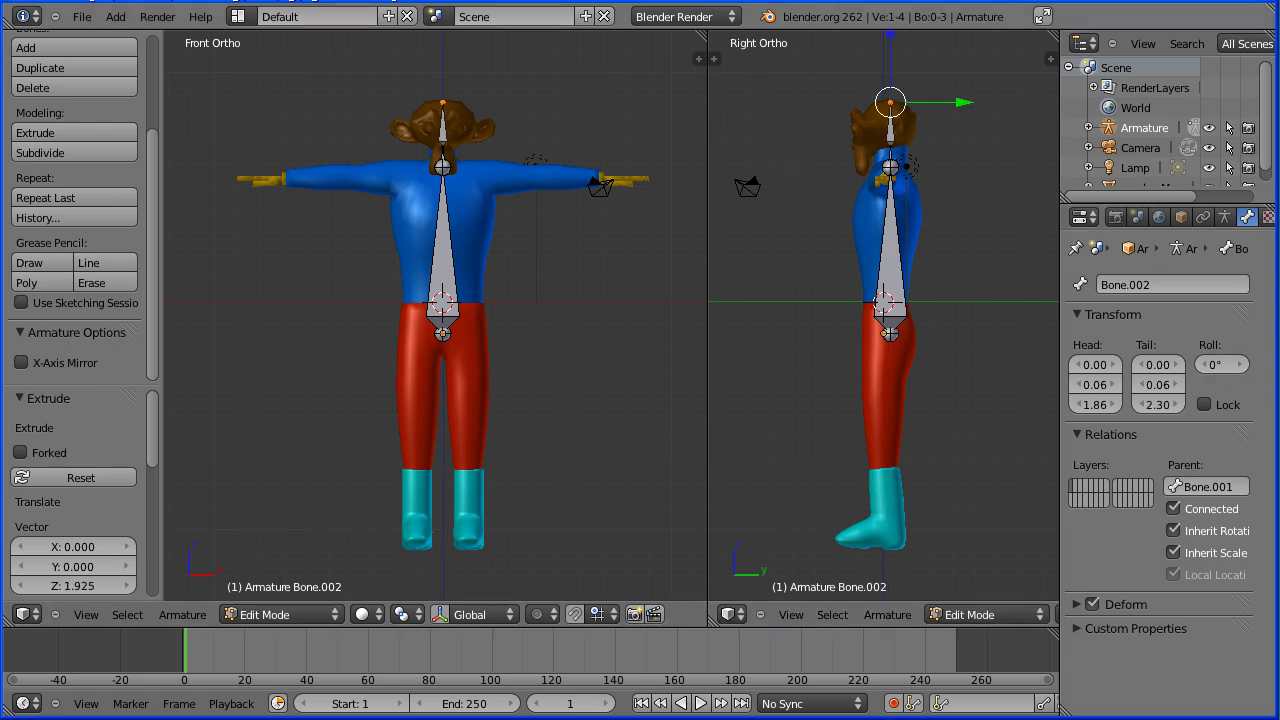
Enable X-Axis Mirror and extrude a mirrored shoulder bone pair along X, Bone_L's tail at X 0.61
left_click(24, 364)
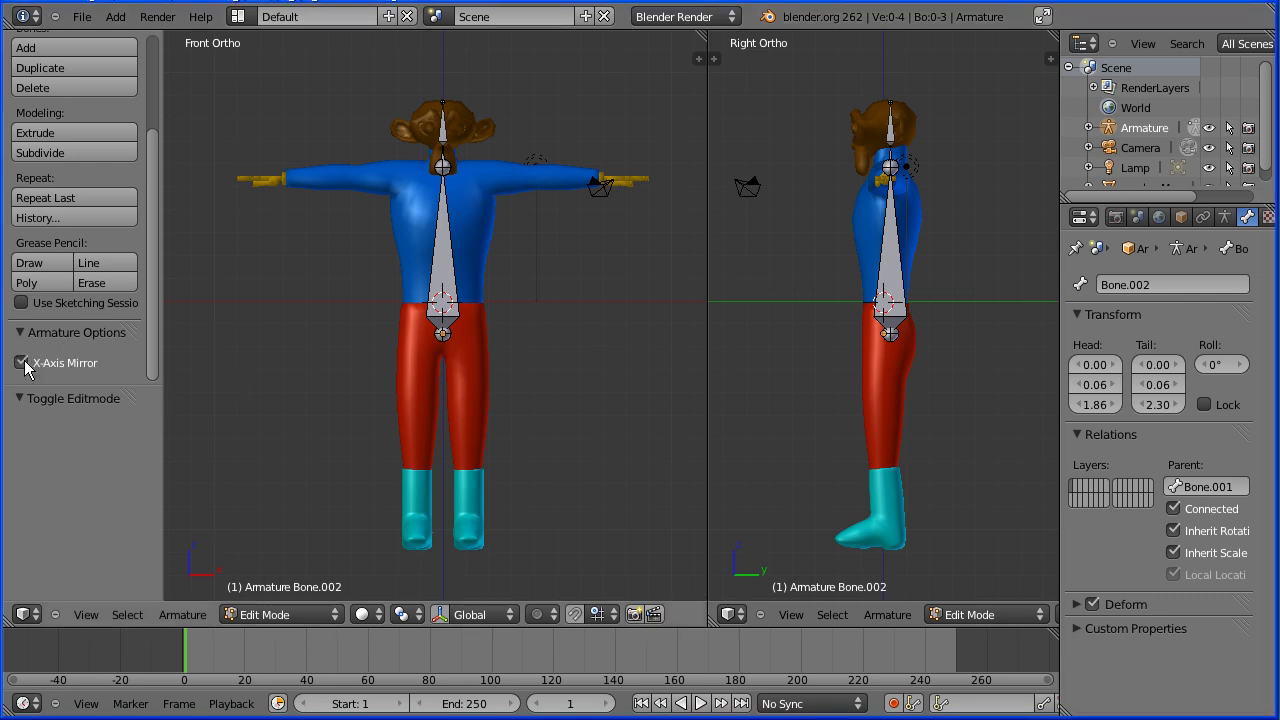
right_click(443, 167)
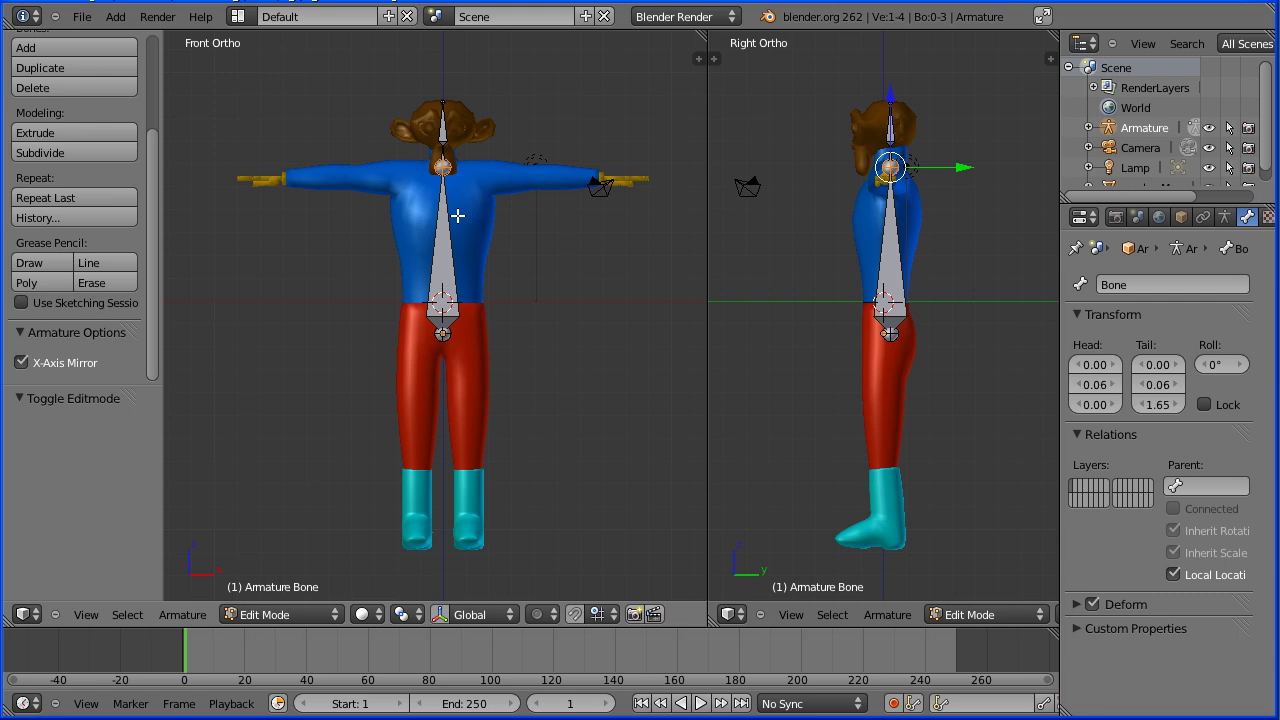
key("e")
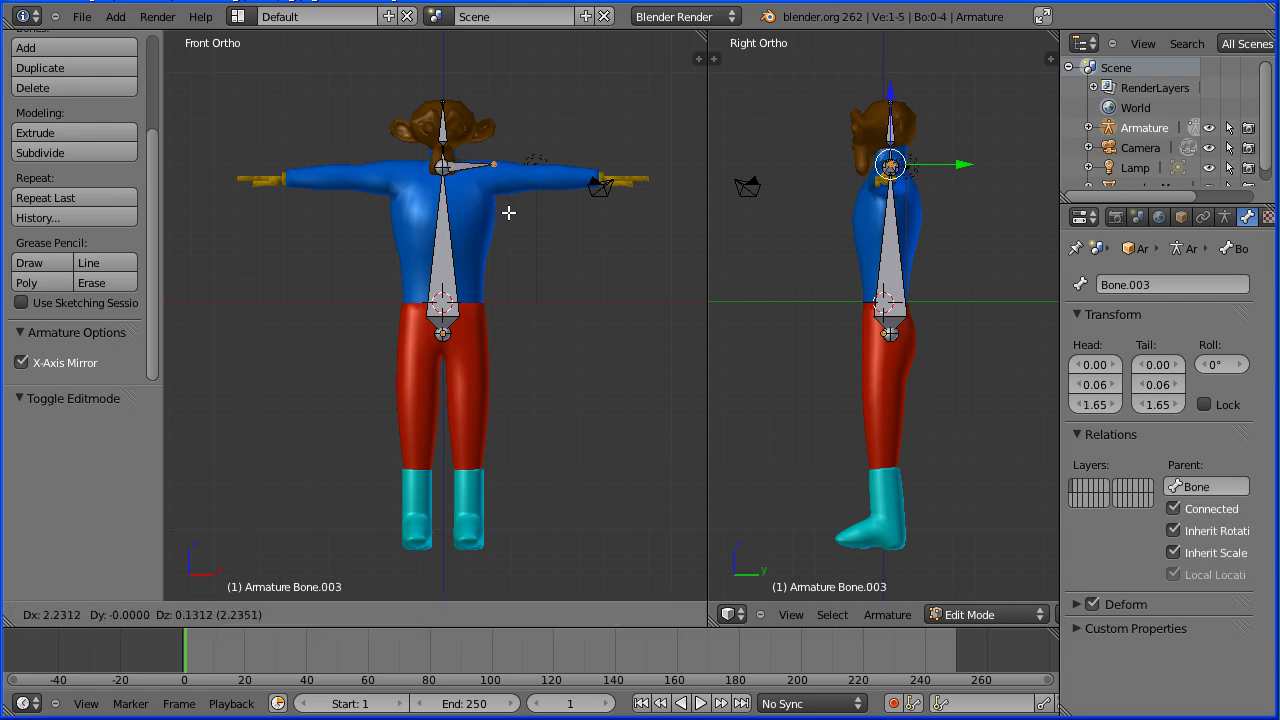
left_click(509, 213)
key("ctrl+z")
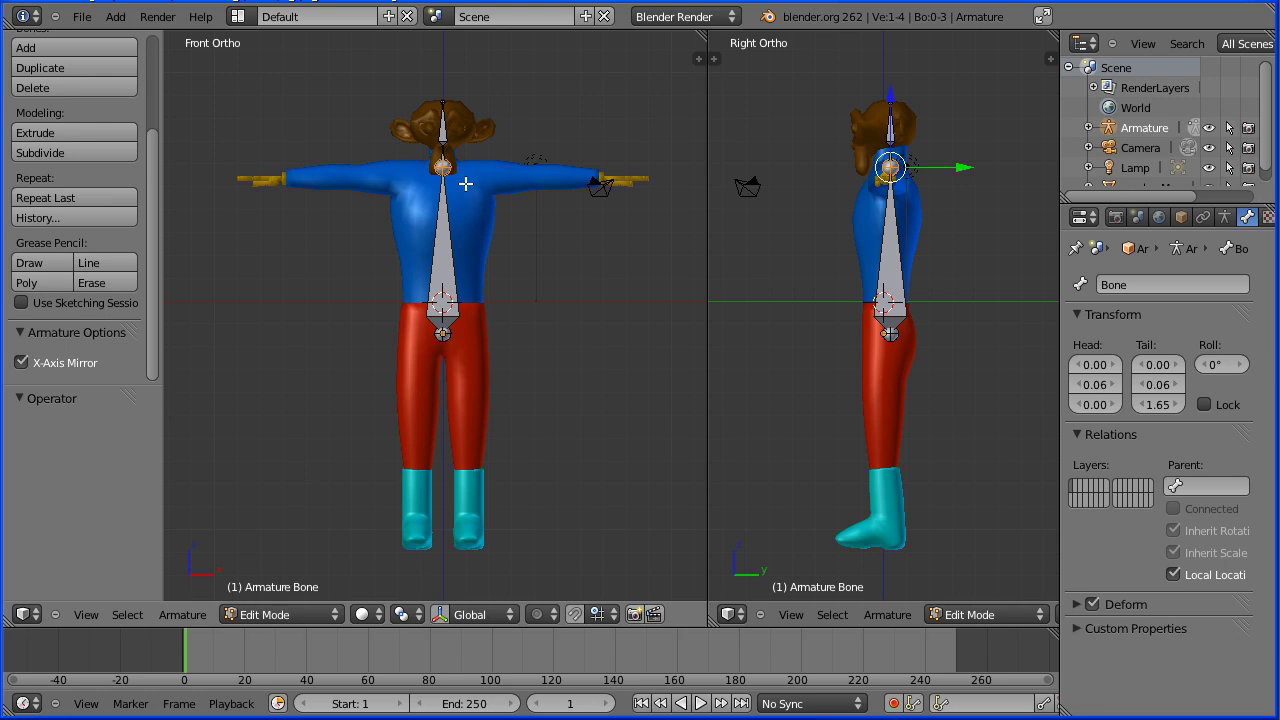
key("shift+e")
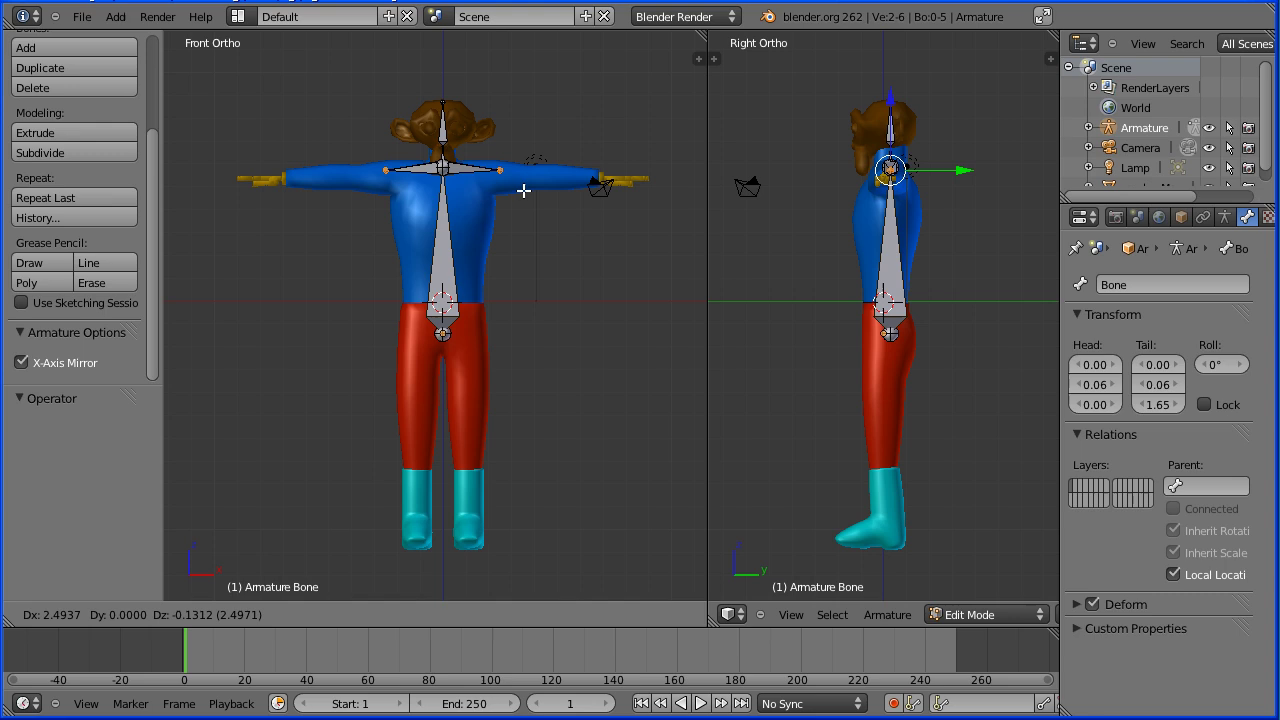
key("x")
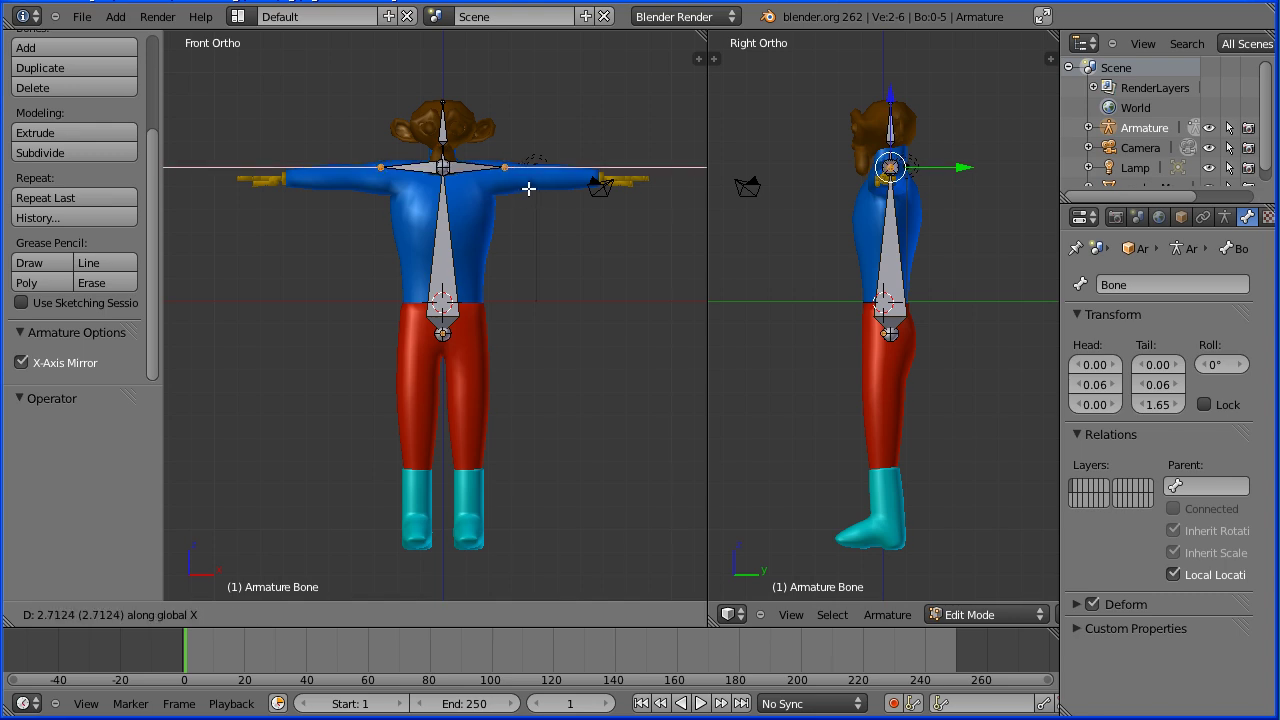
left_click(528, 188)
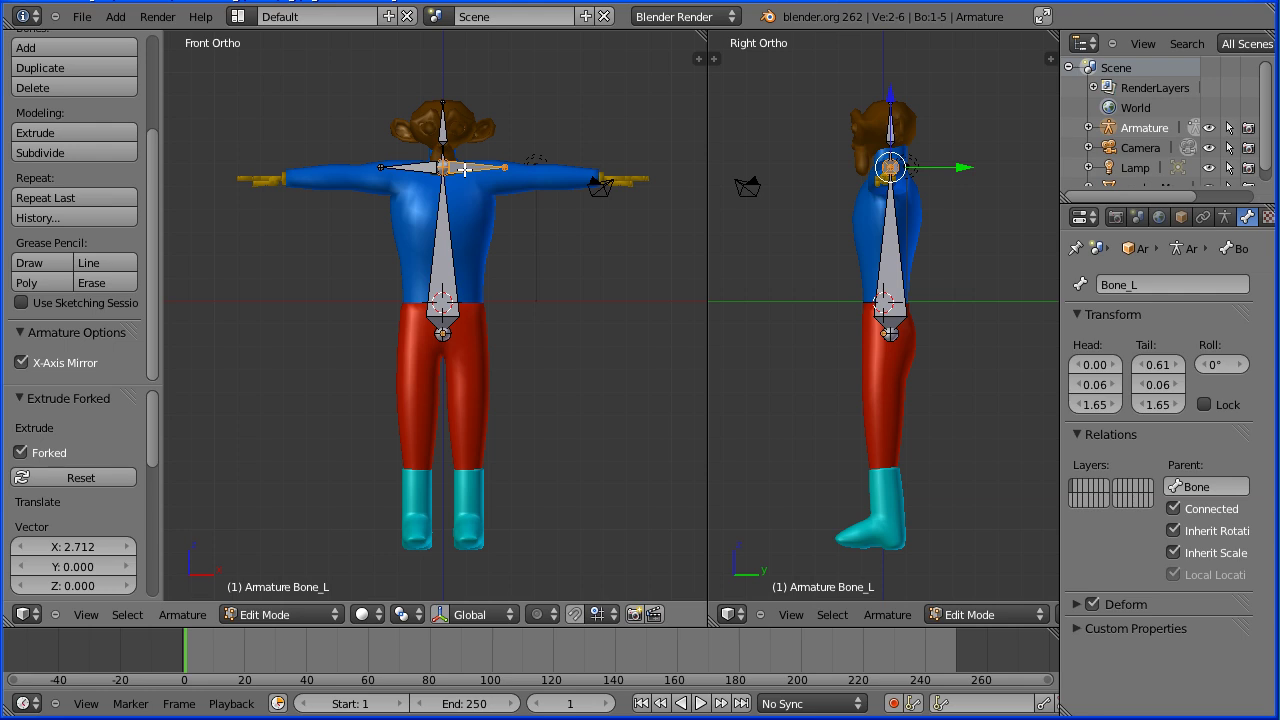
Disconnect the shoulder bones, place upper arms to X 1.03, and extrude forearms to X 1.58
key("alt+p")
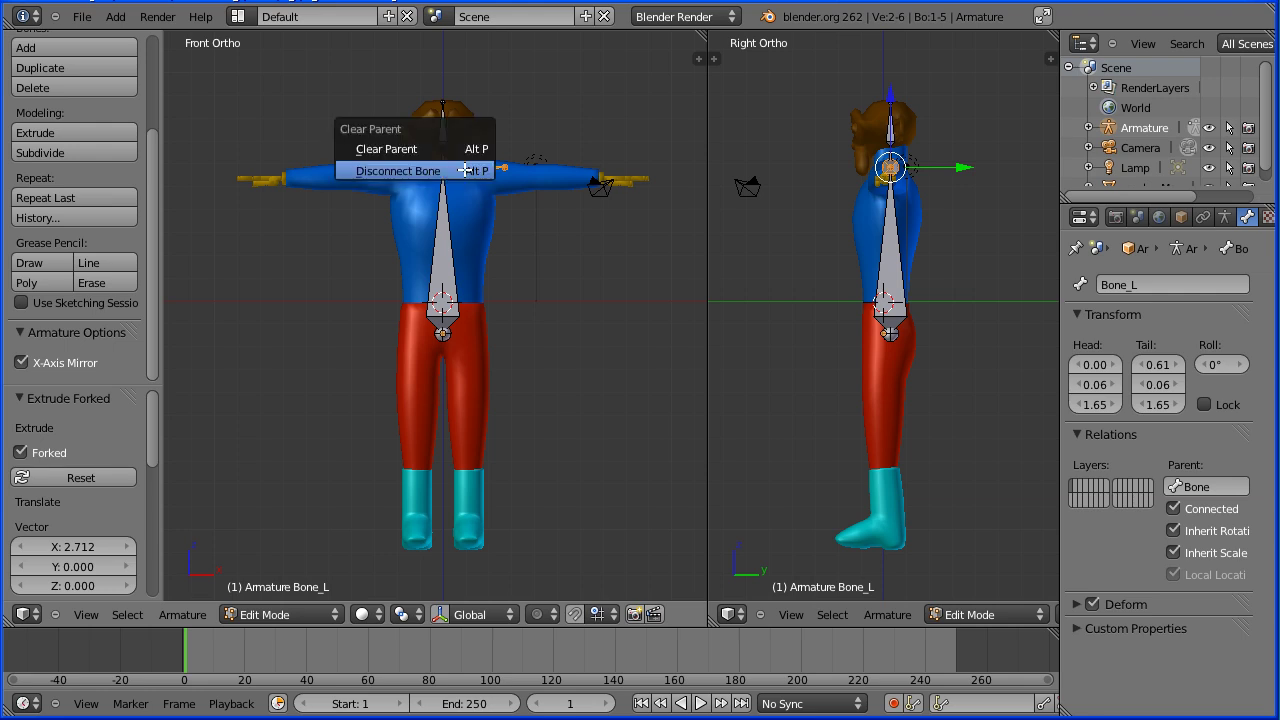
left_click(457, 171)
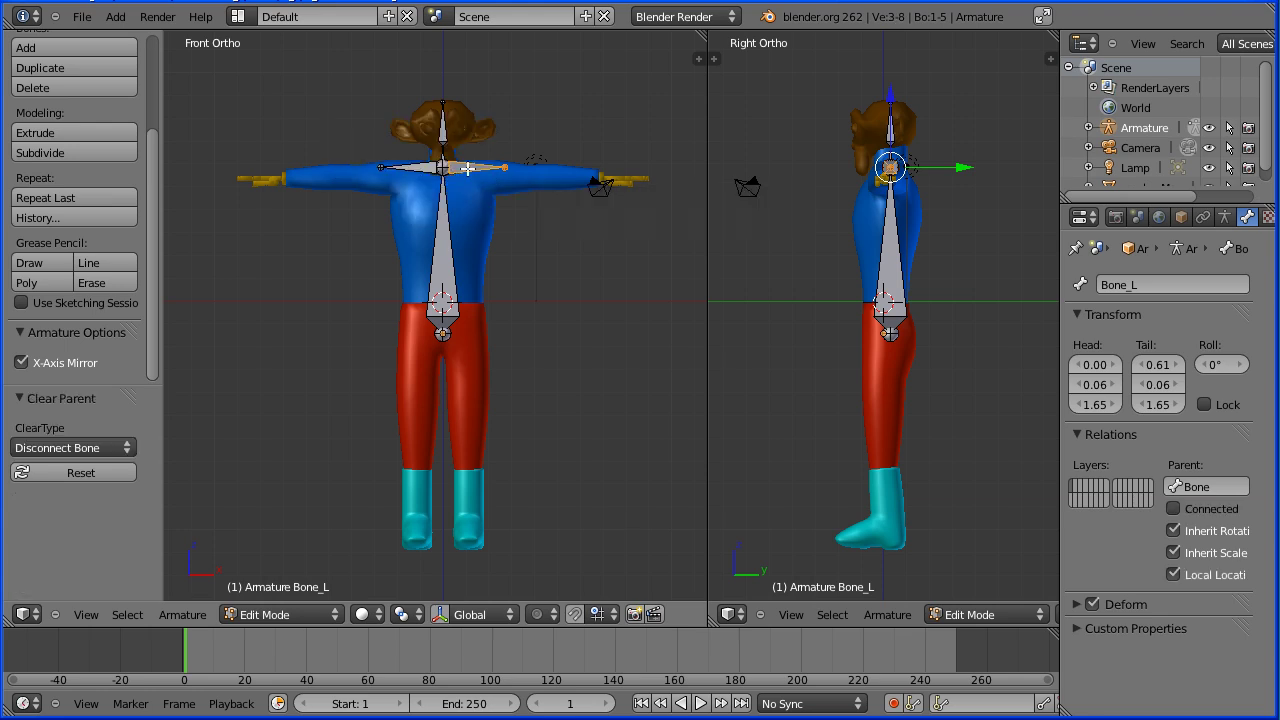
key("g")
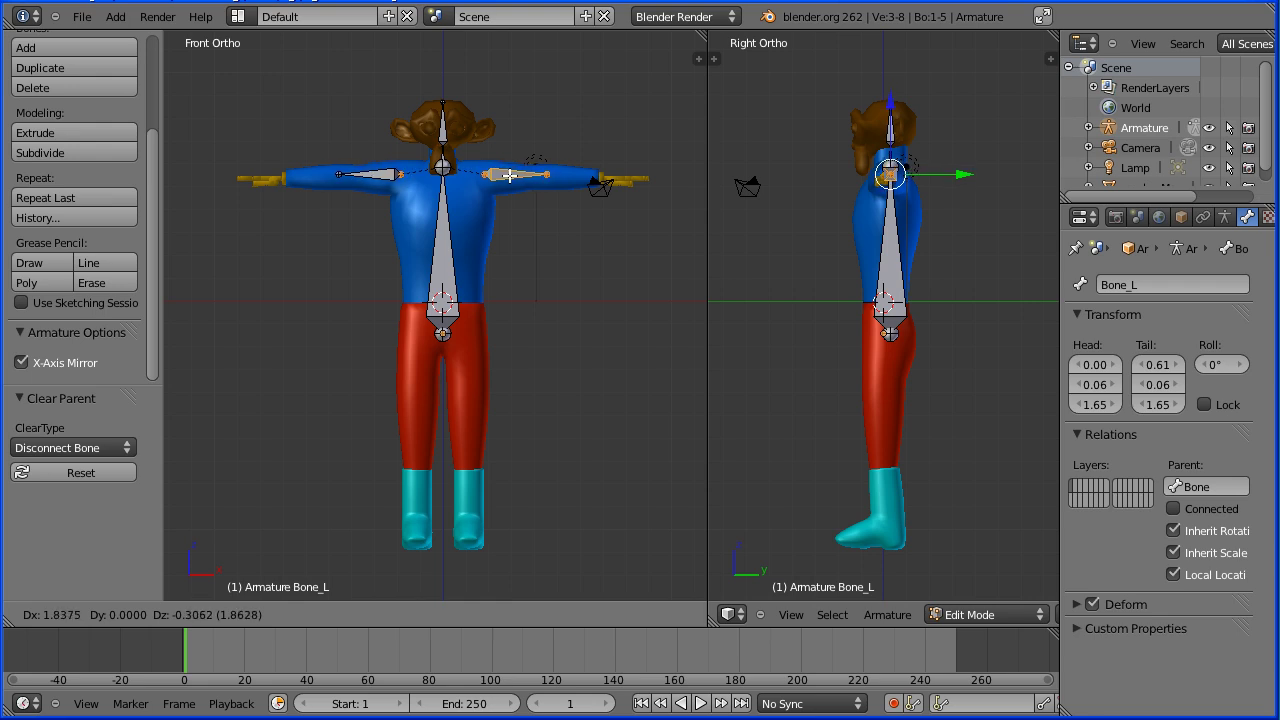
left_click(510, 176)
right_click(547, 174)
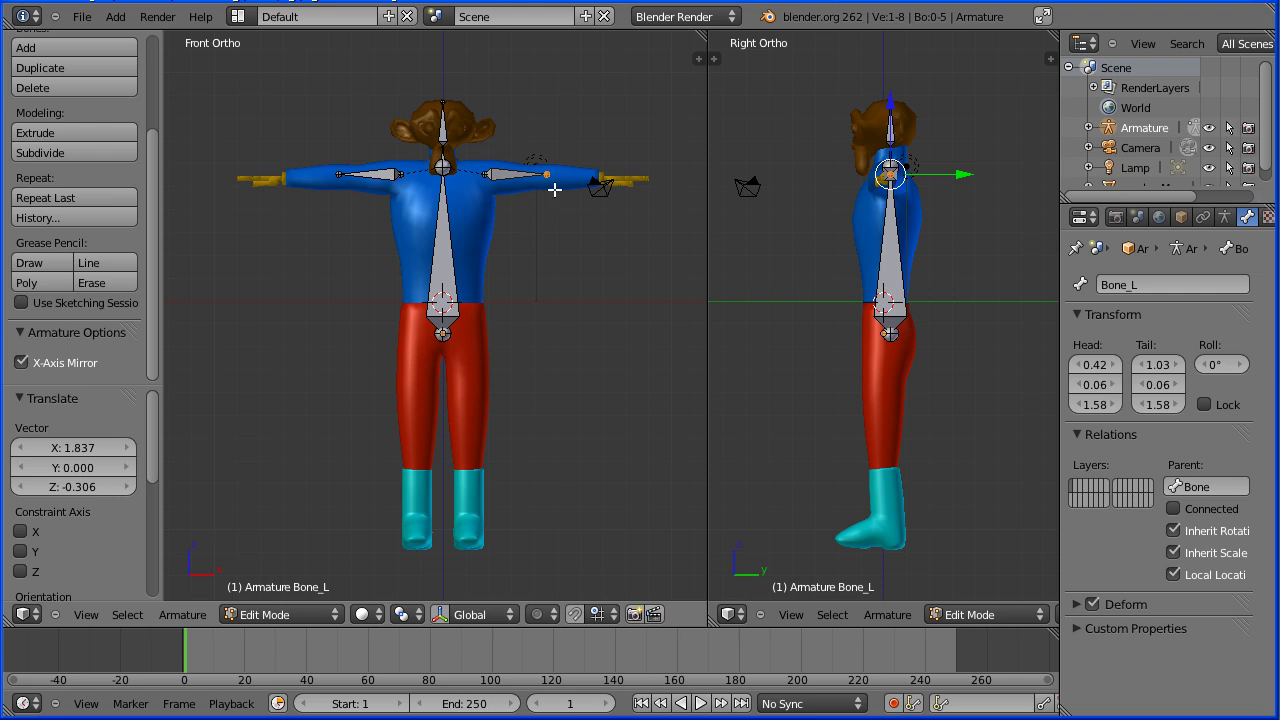
key("g")
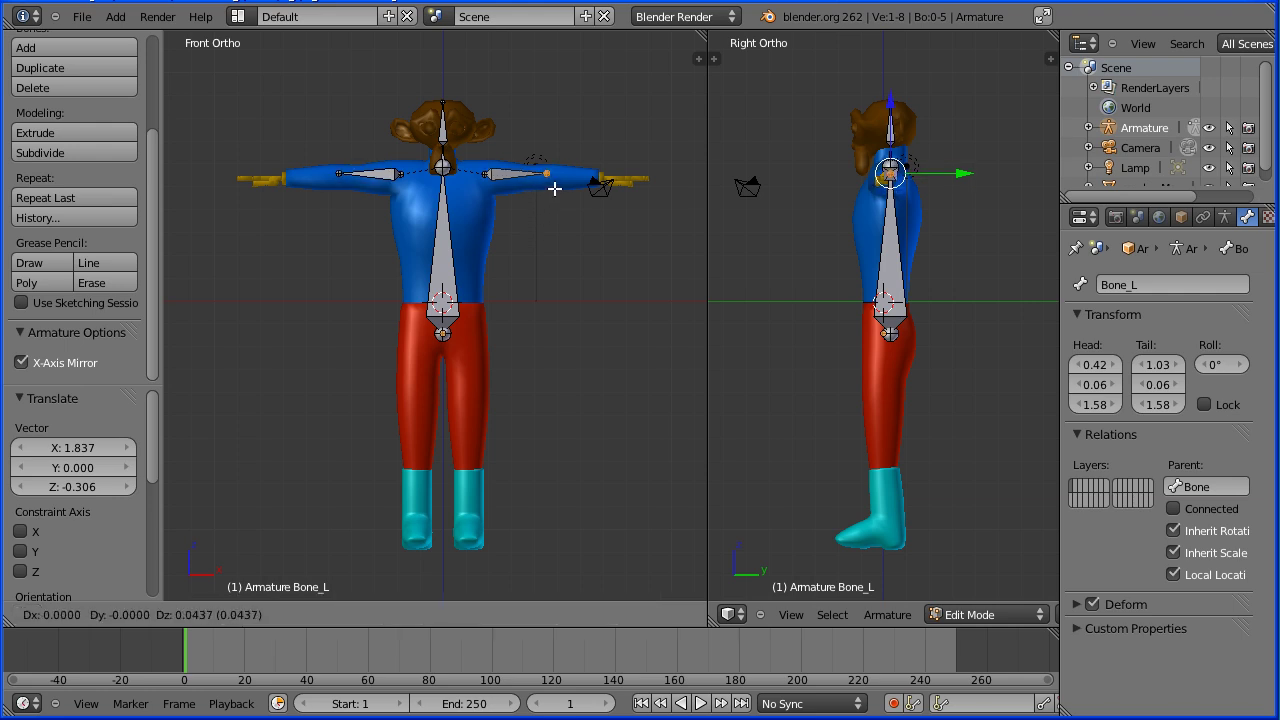
left_click(554, 190)
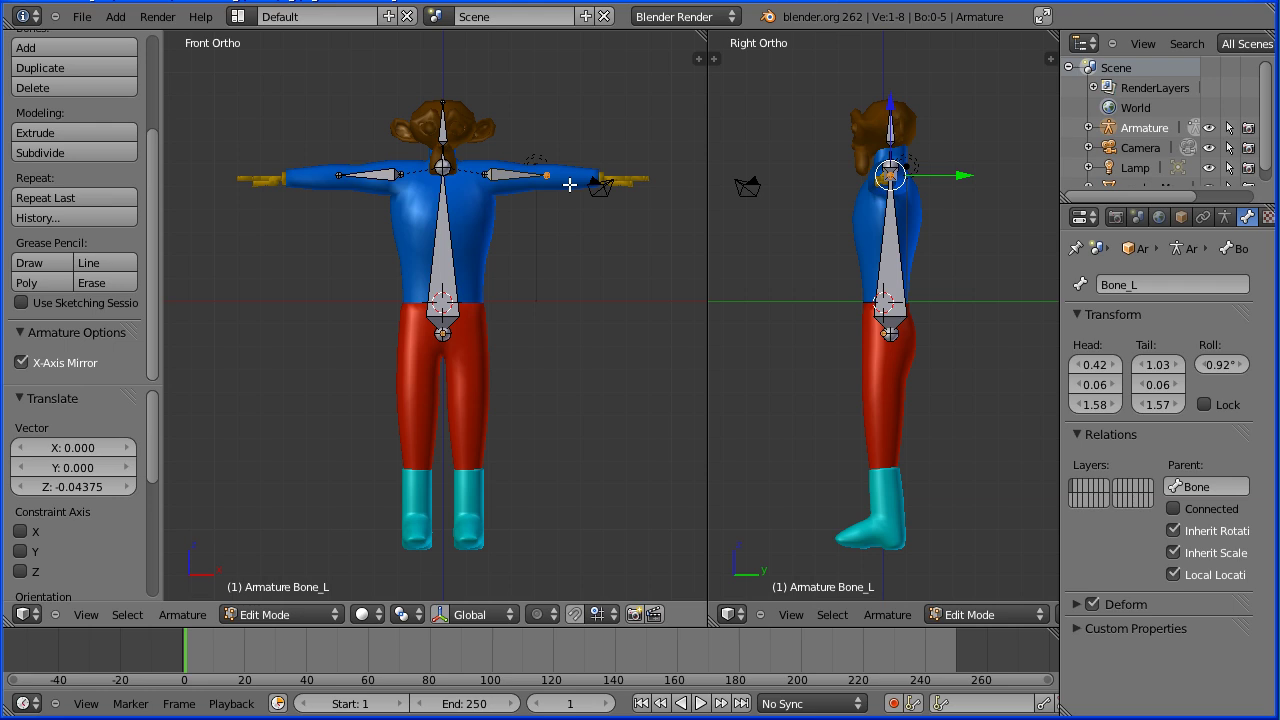
key("e")
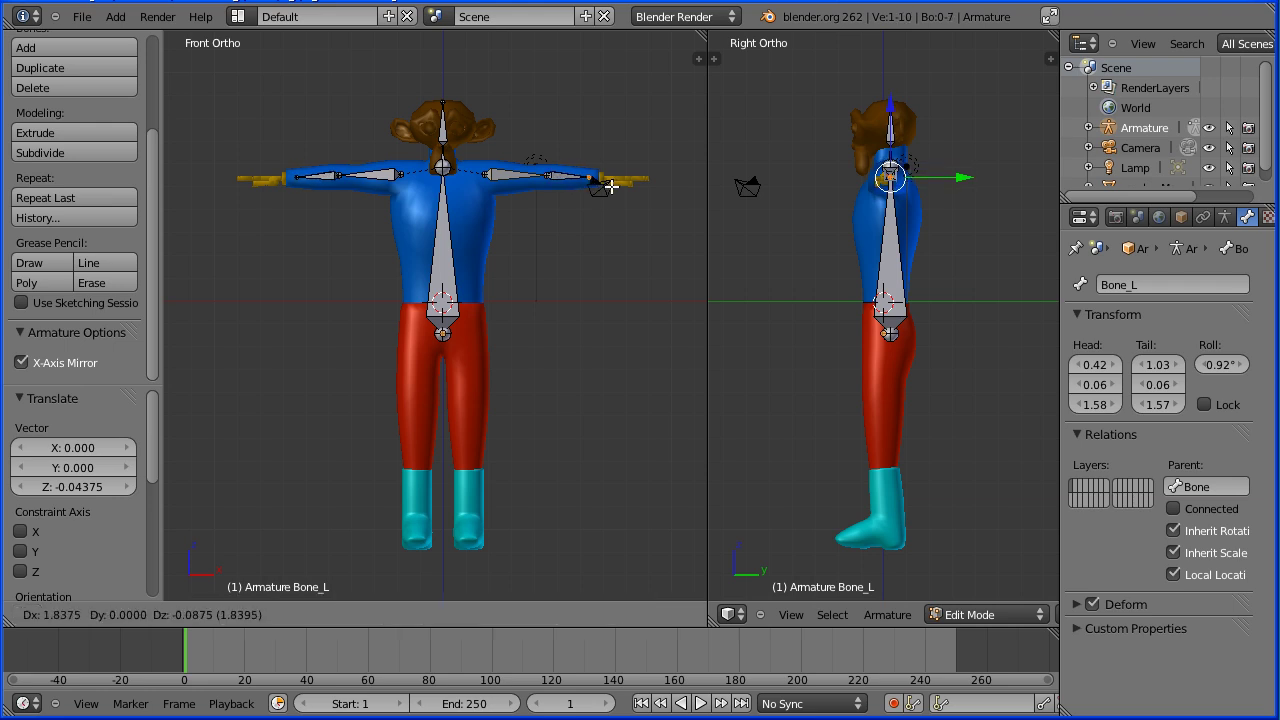
left_click(624, 188)
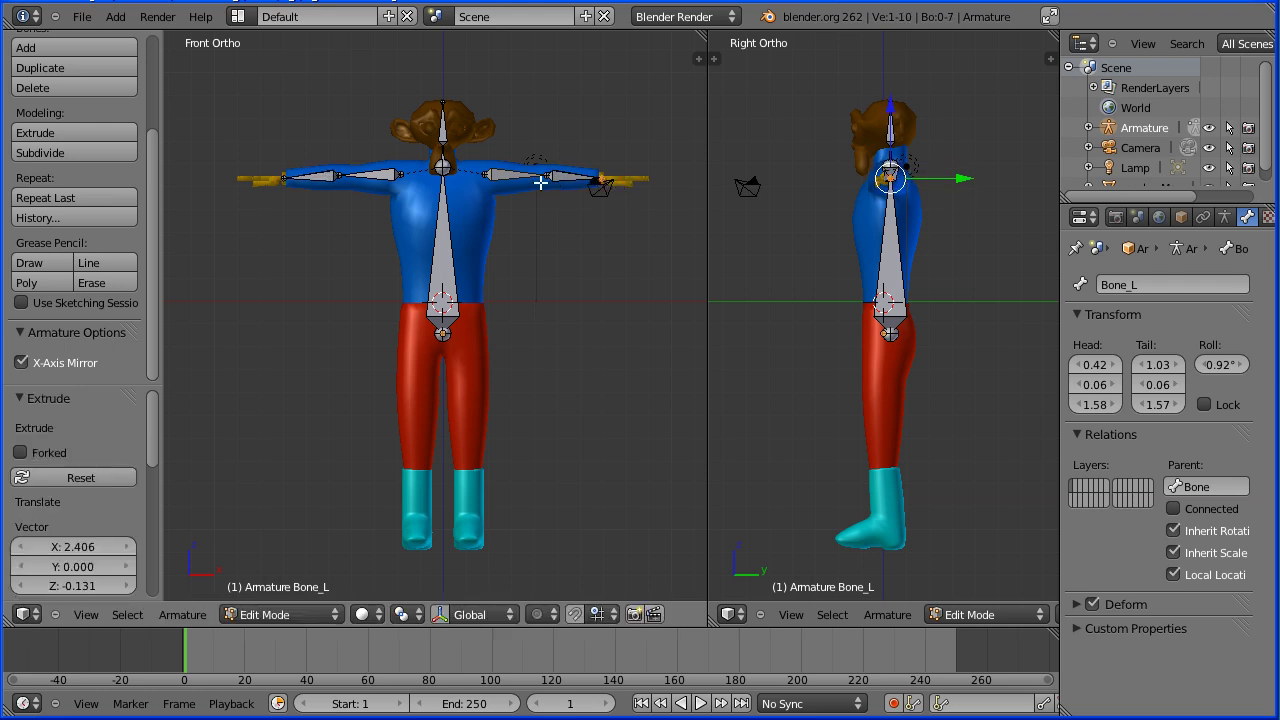
Set Roll to 0 on both upper arm Bone_L and forearm Bone_L.001
left_click(1213, 364)
type("0")
key("Return")
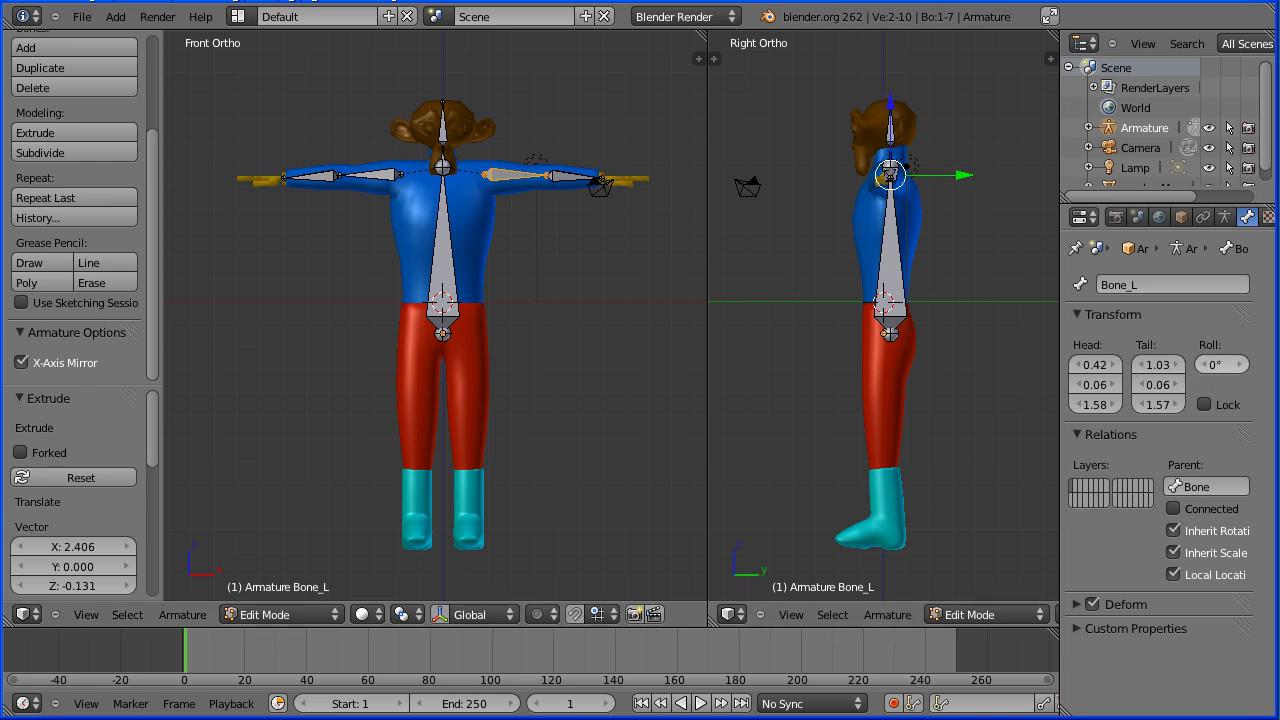
right_click(568, 179)
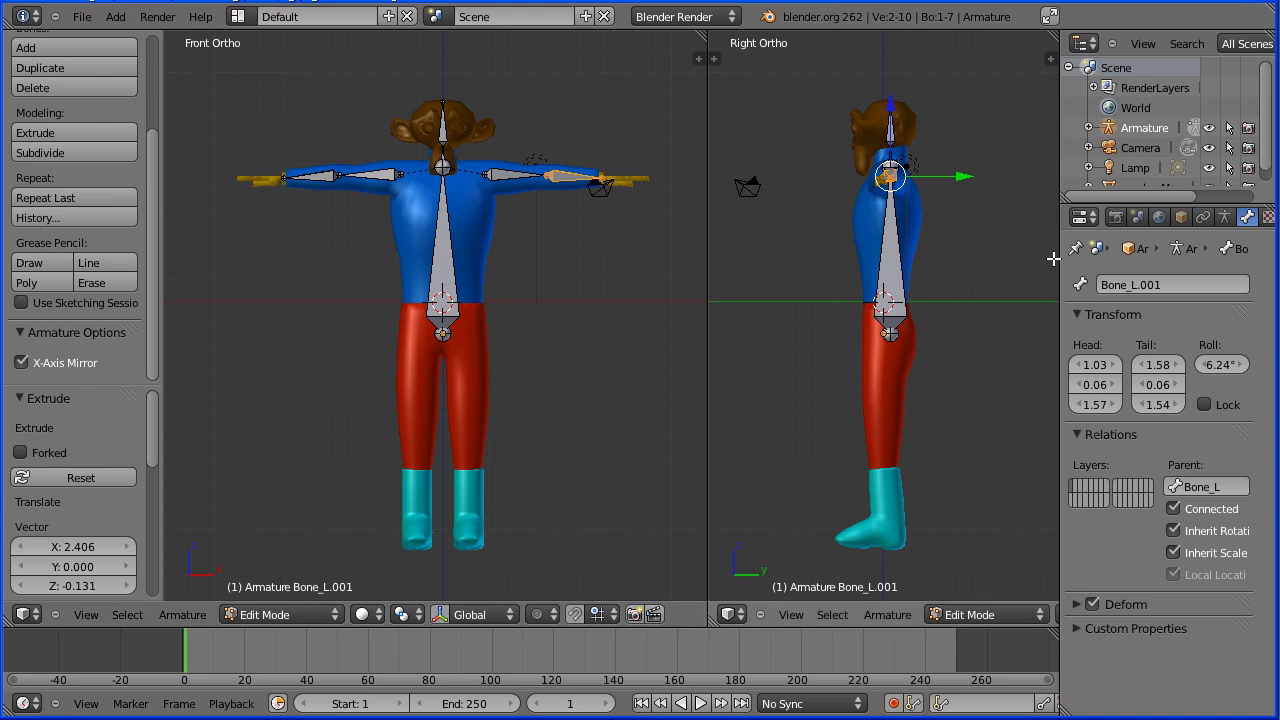
left_click(1226, 366)
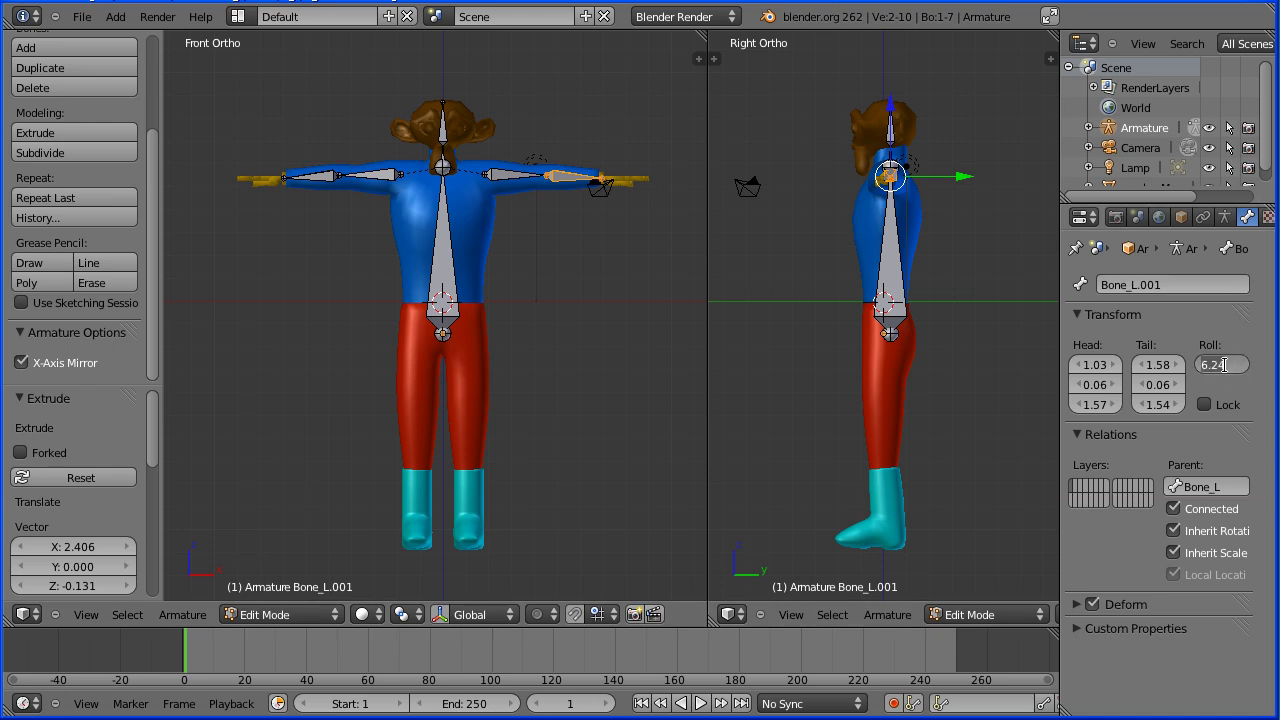
type("0")
key("Return")
key("Tab")
key("Tab")
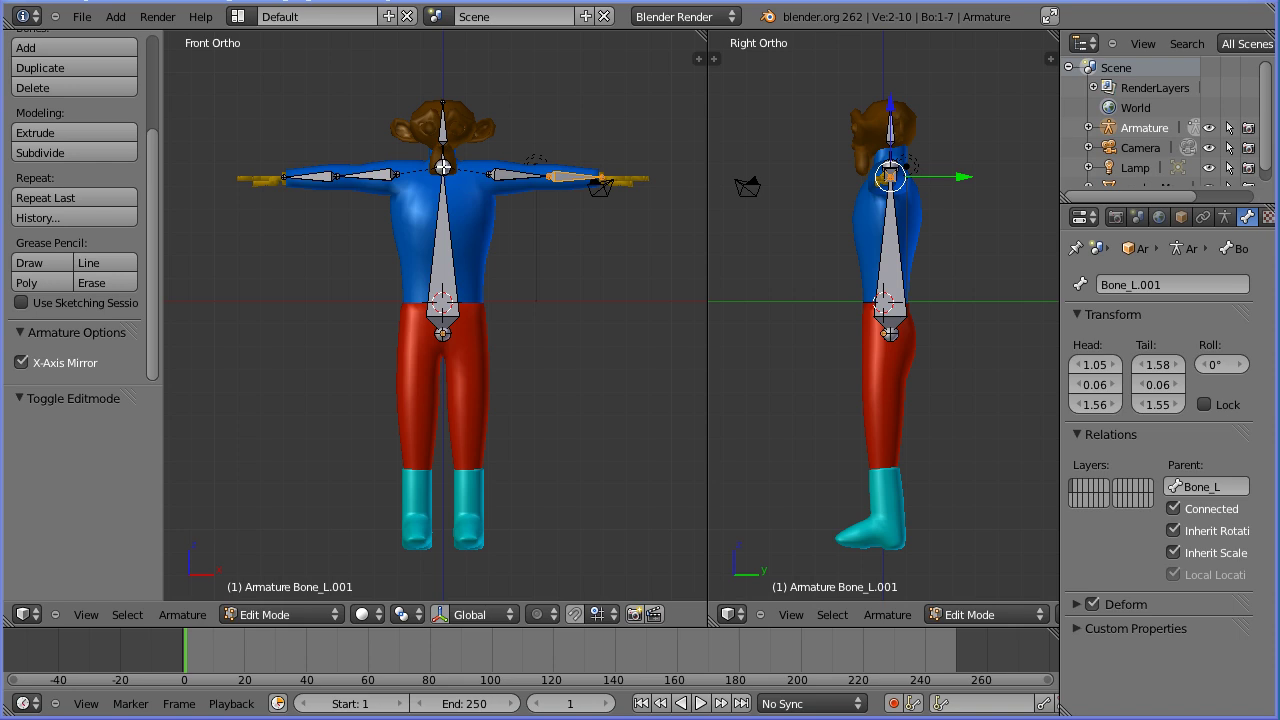
Extrude a mirrored bone pair along X from the spine base and disconnect Bone_L.002 from its parent
right_click(444, 169)
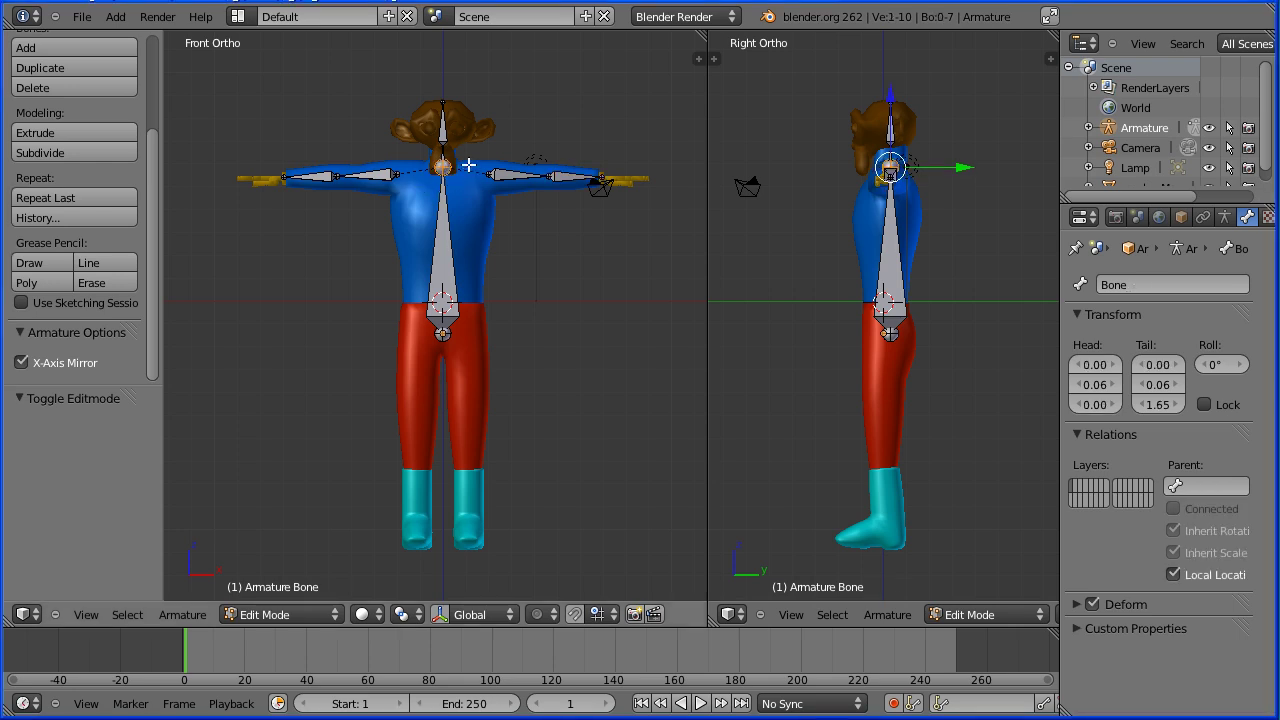
key("shift+e")
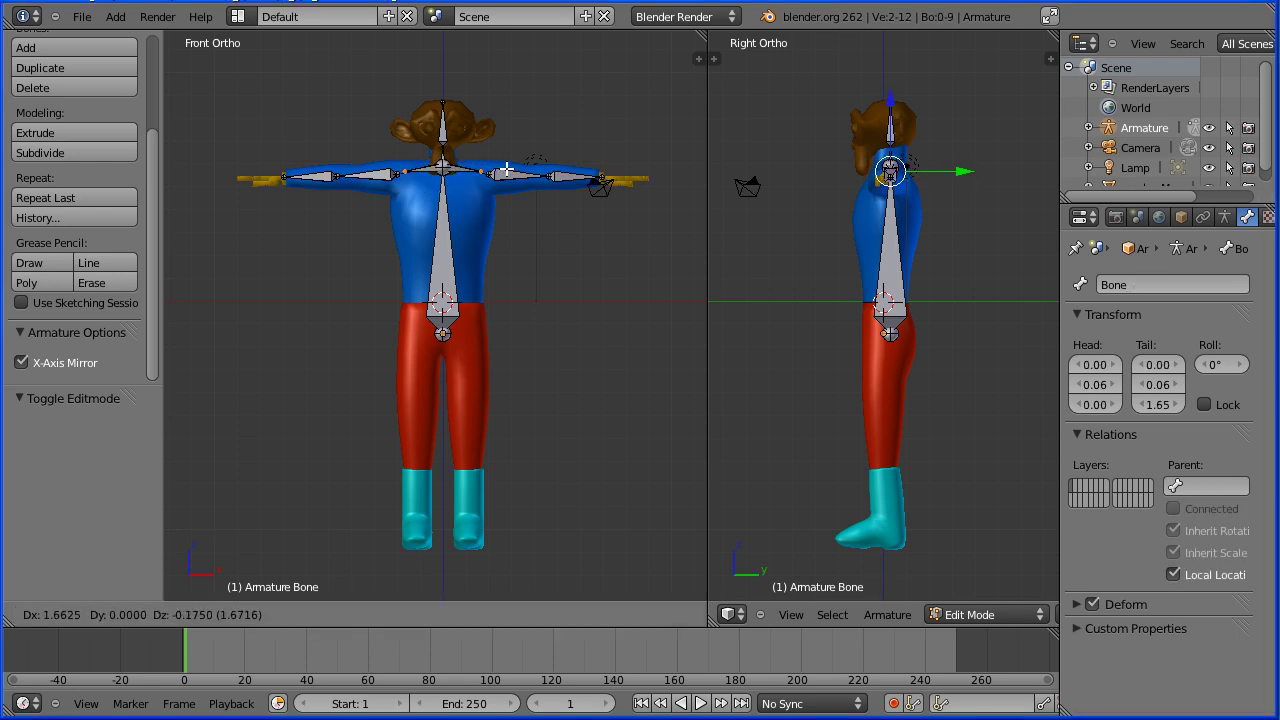
key("x")
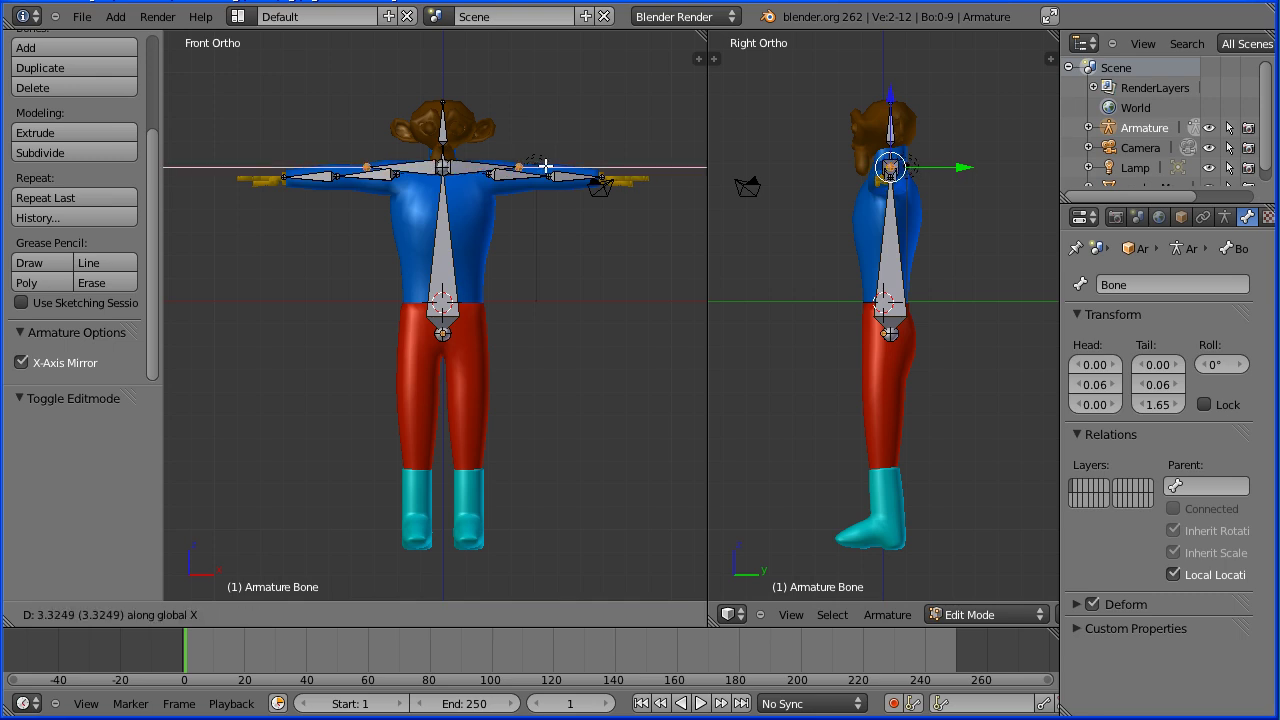
left_click(548, 164)
right_click(478, 172)
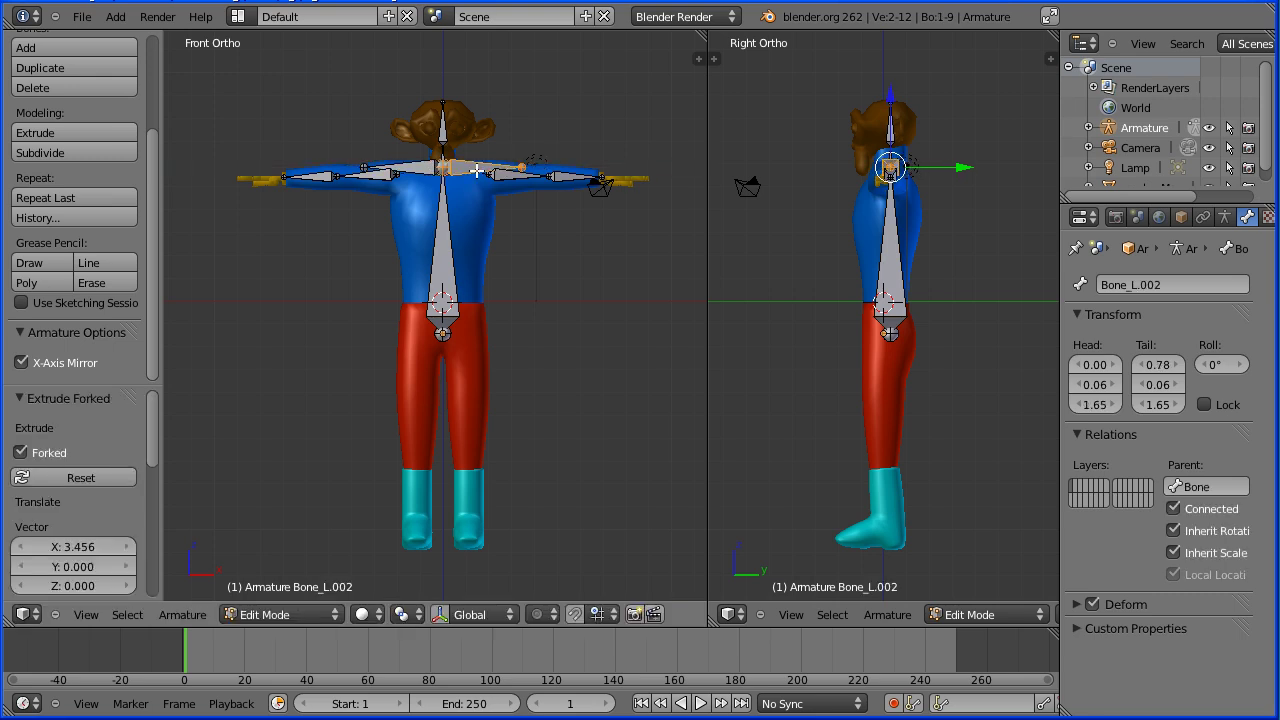
key("alt+p")
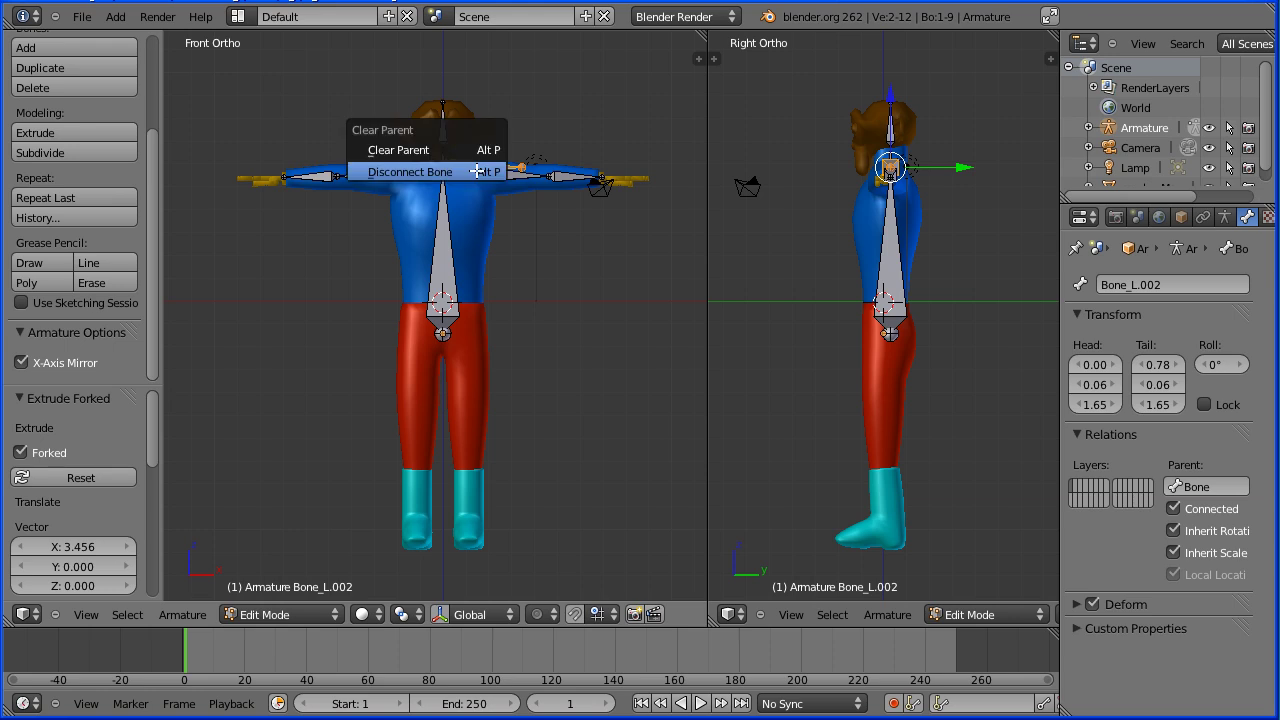
left_click(470, 172)
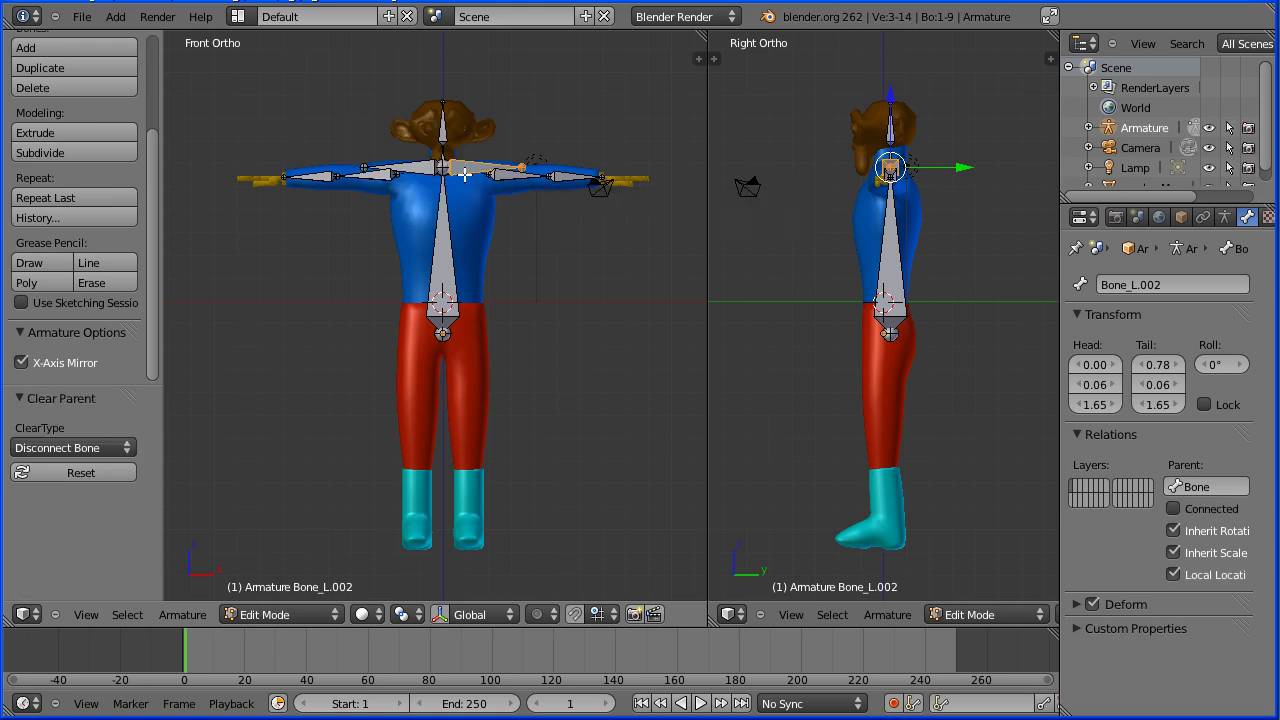
Drop the bone pair to the hips, rotate it 90° downward with Roll 0, and move the thighs inside the legs
key("g")
left_click(498, 345)
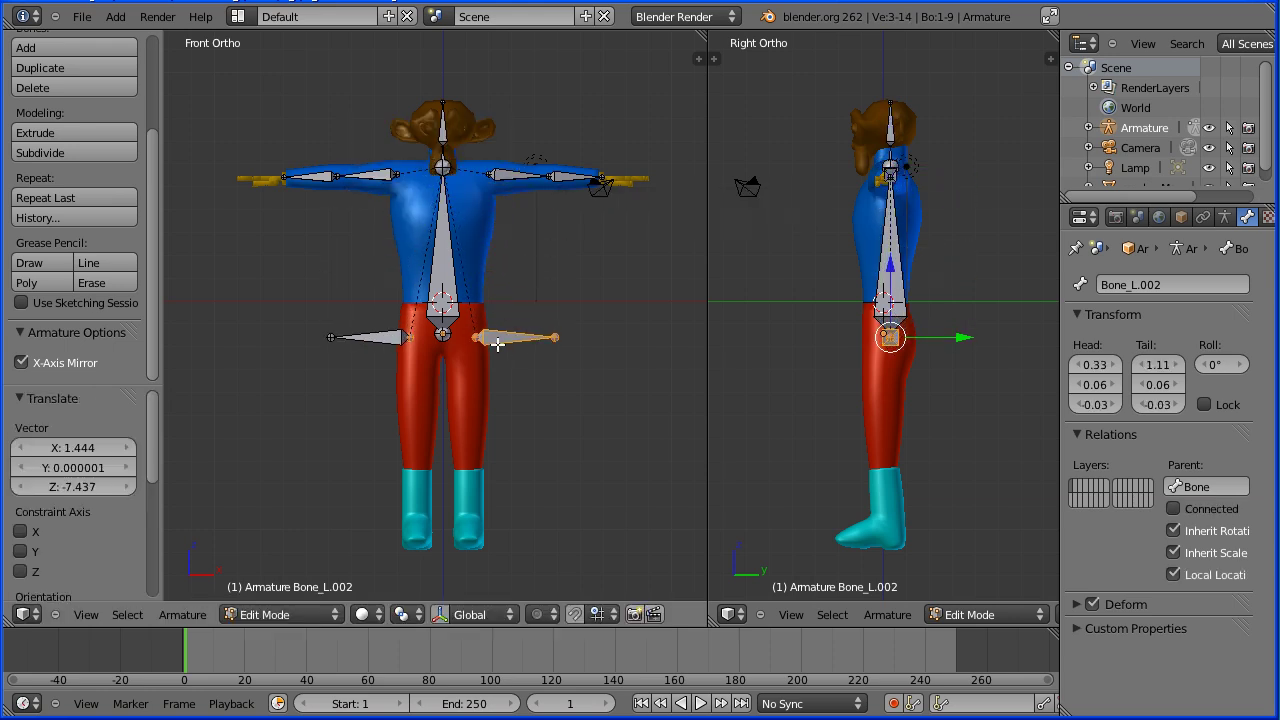
type("r")
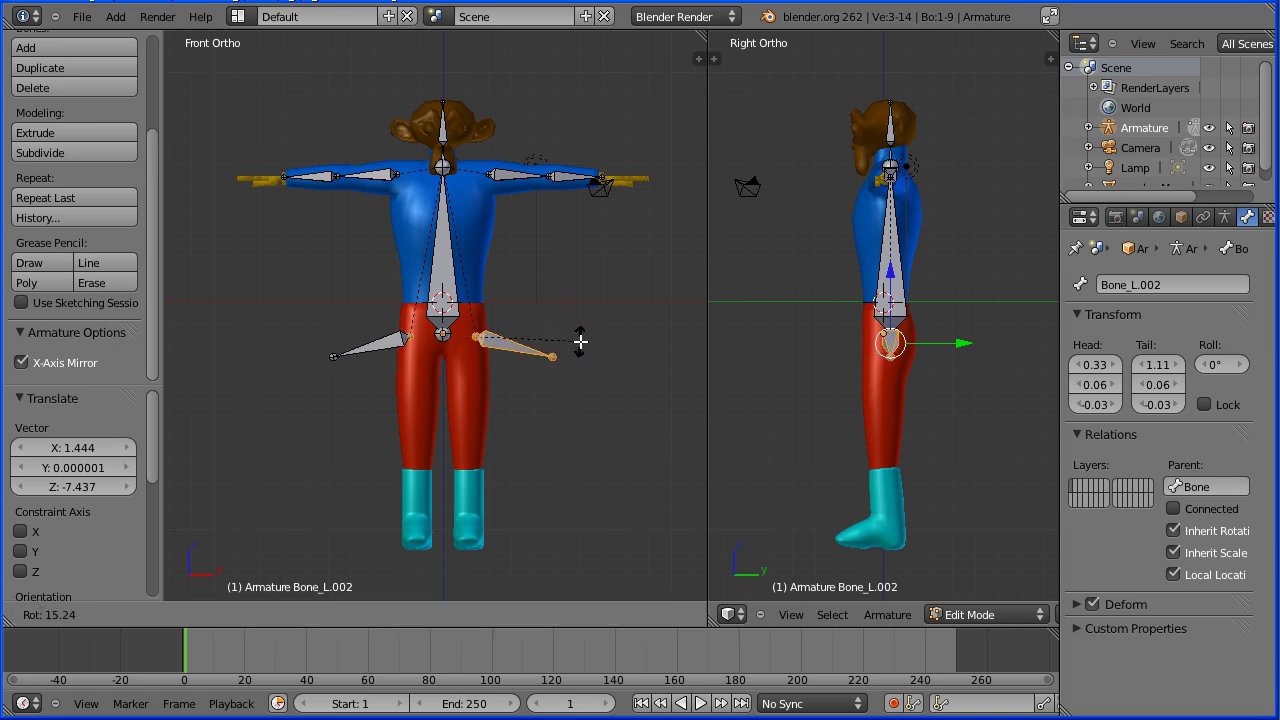
type("90")
key("Return")
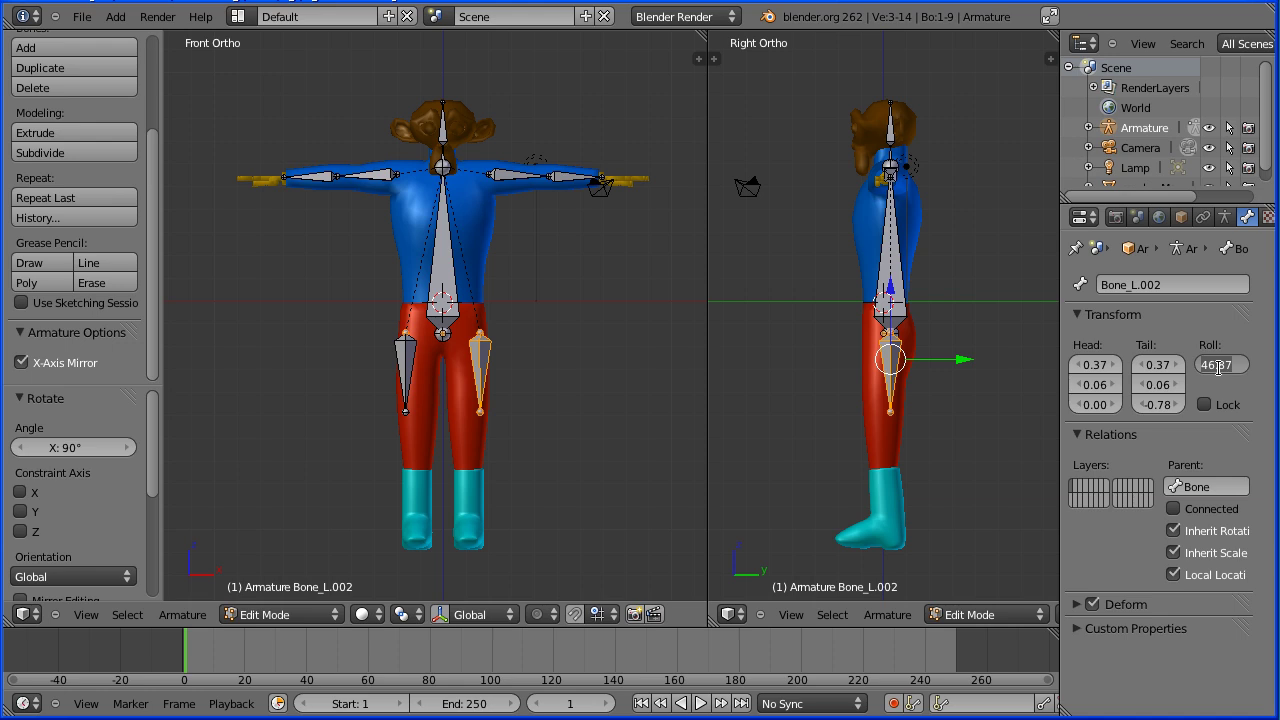
type("0")
key("Return")
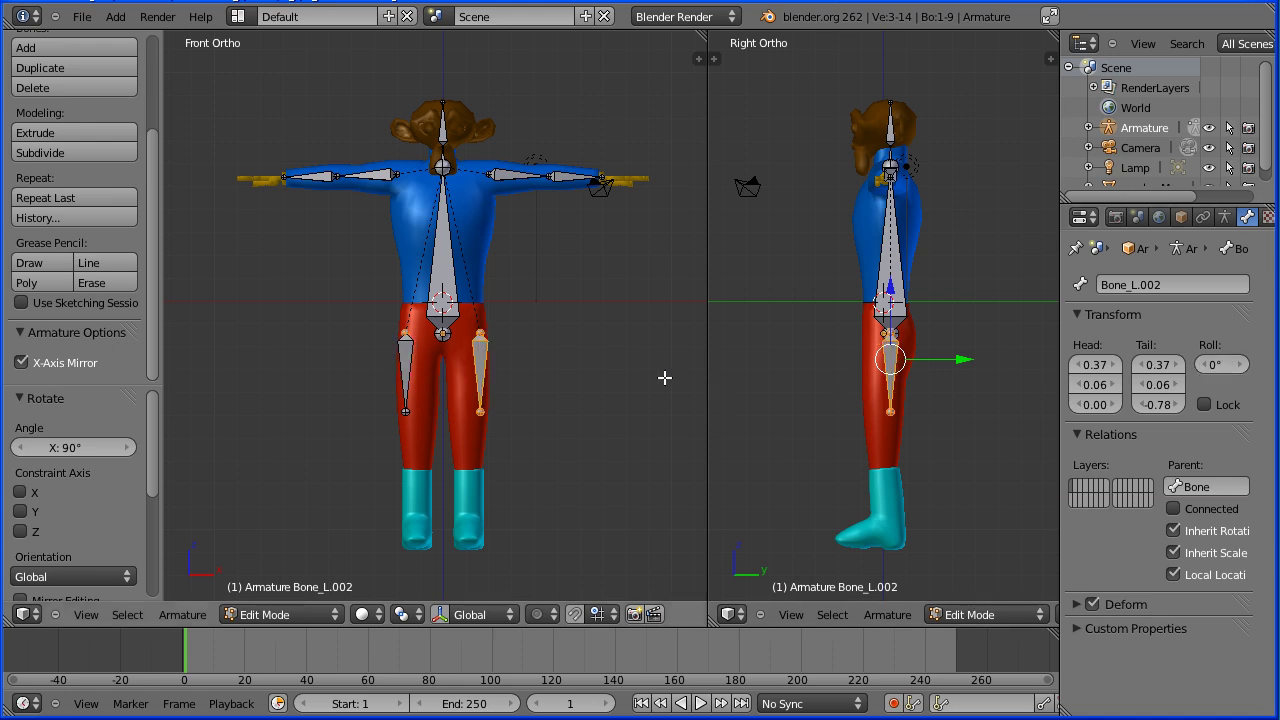
key("g")
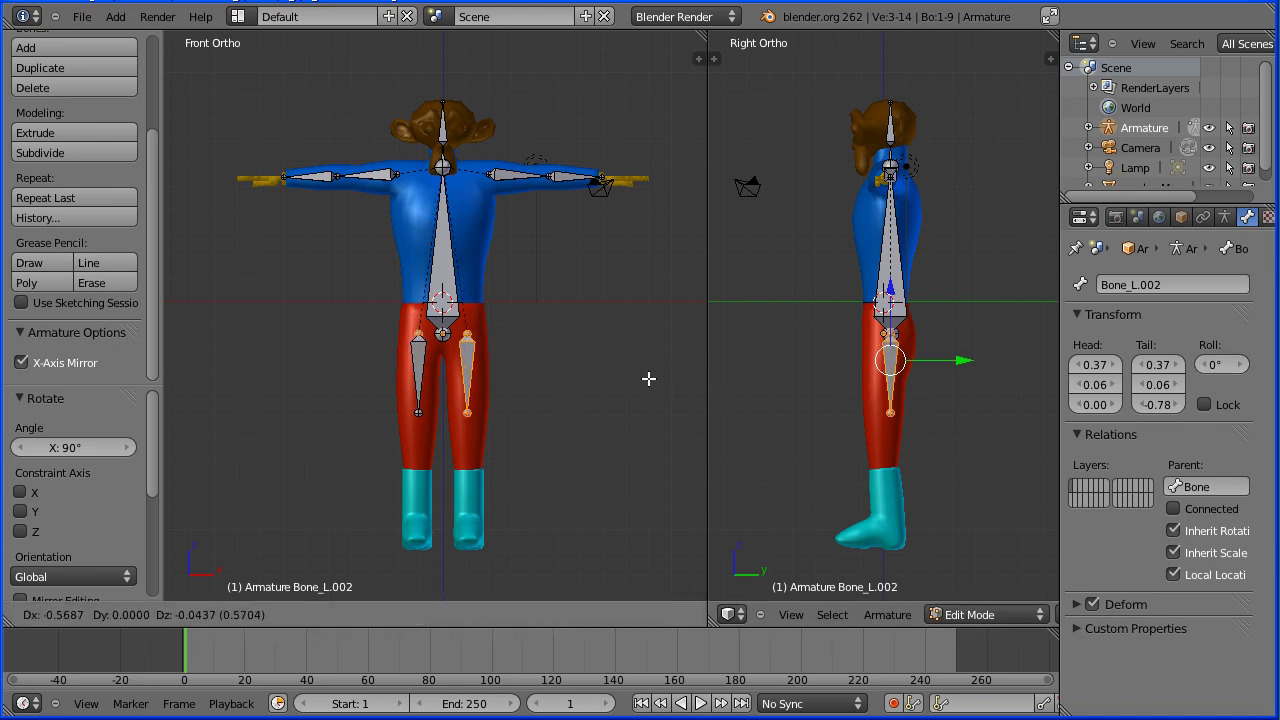
left_click(651, 376)
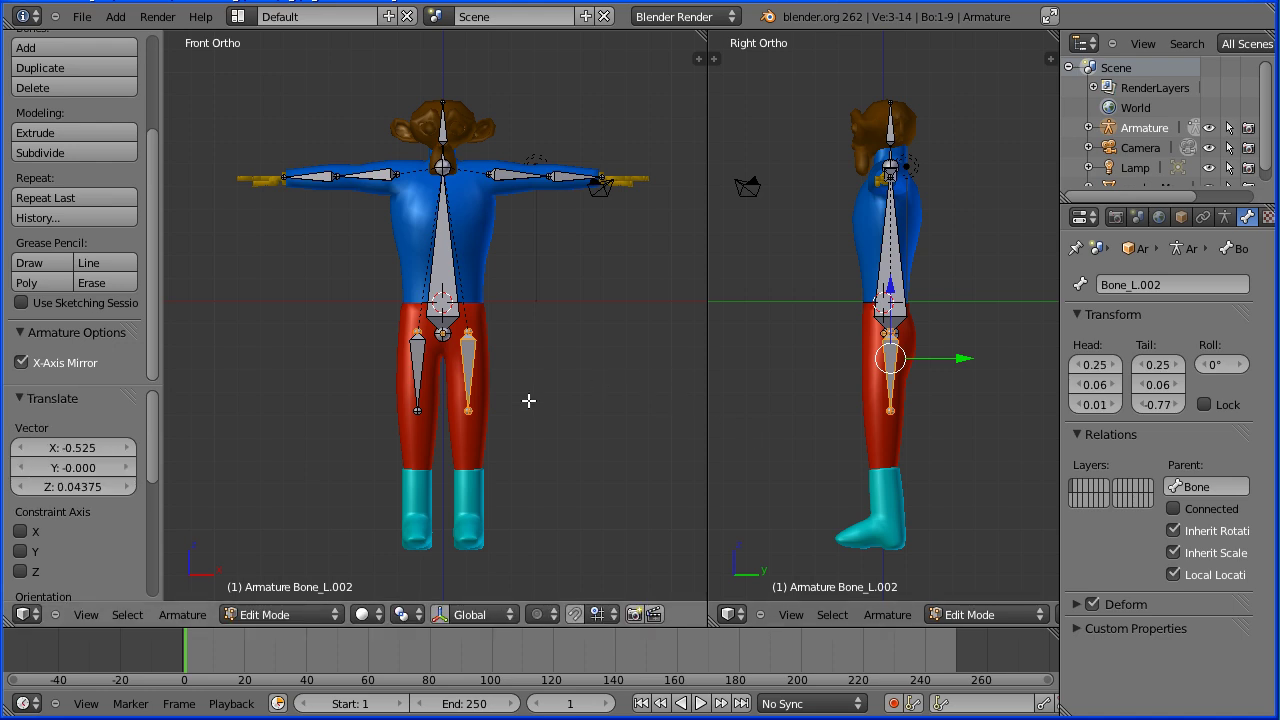
Set the knee slightly forward at Z -0.94 and extrude shin Bone_L.003 down to Z -1.98
right_click(469, 411)
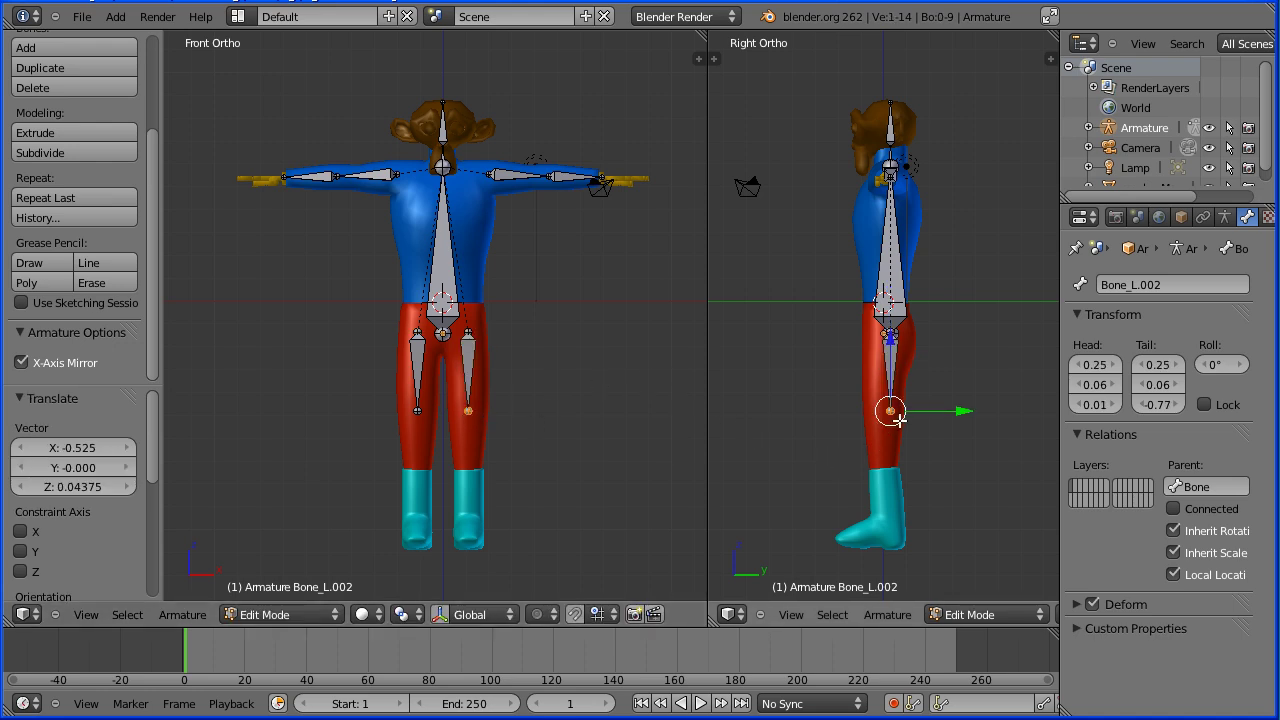
key("g")
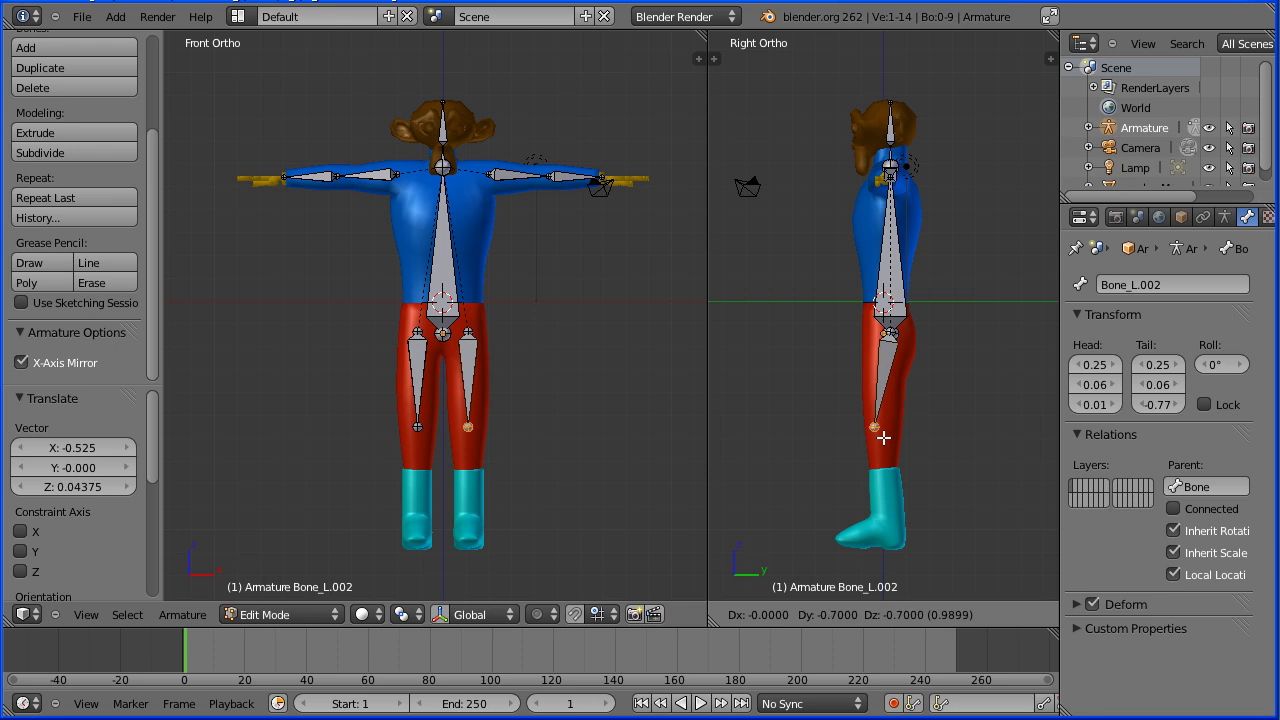
left_click(884, 438)
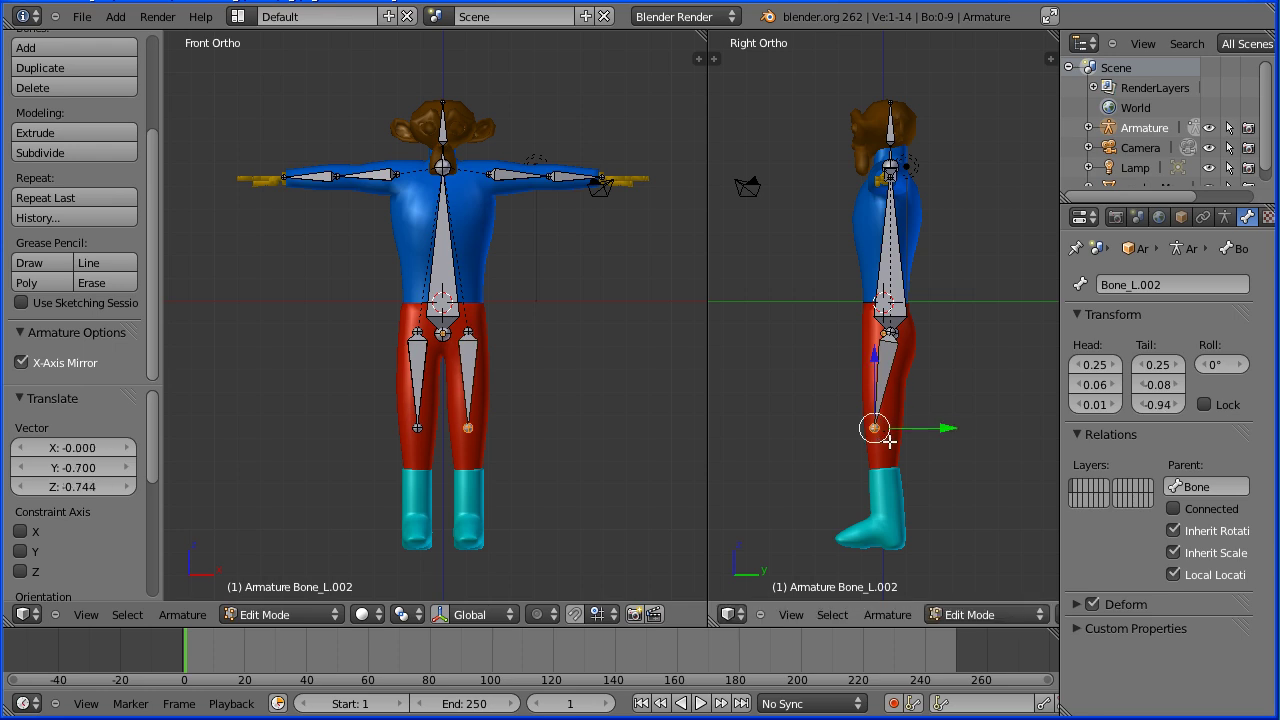
key("e")
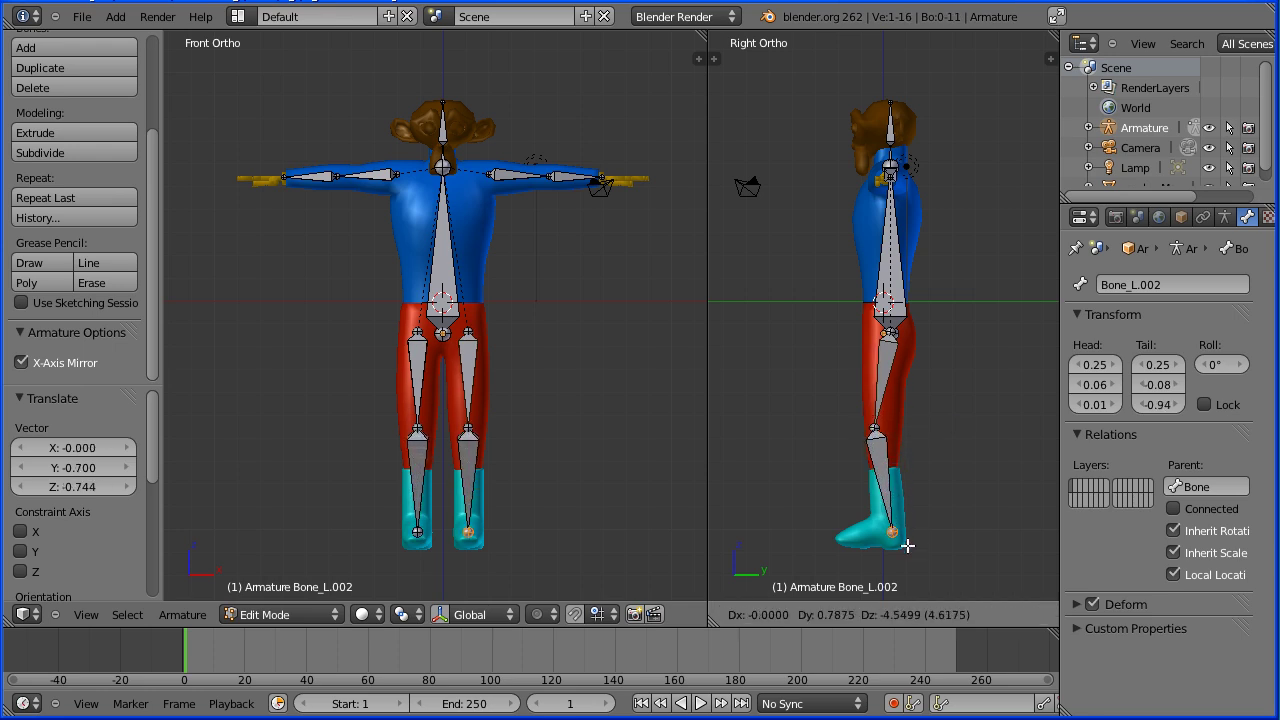
left_click(905, 543)
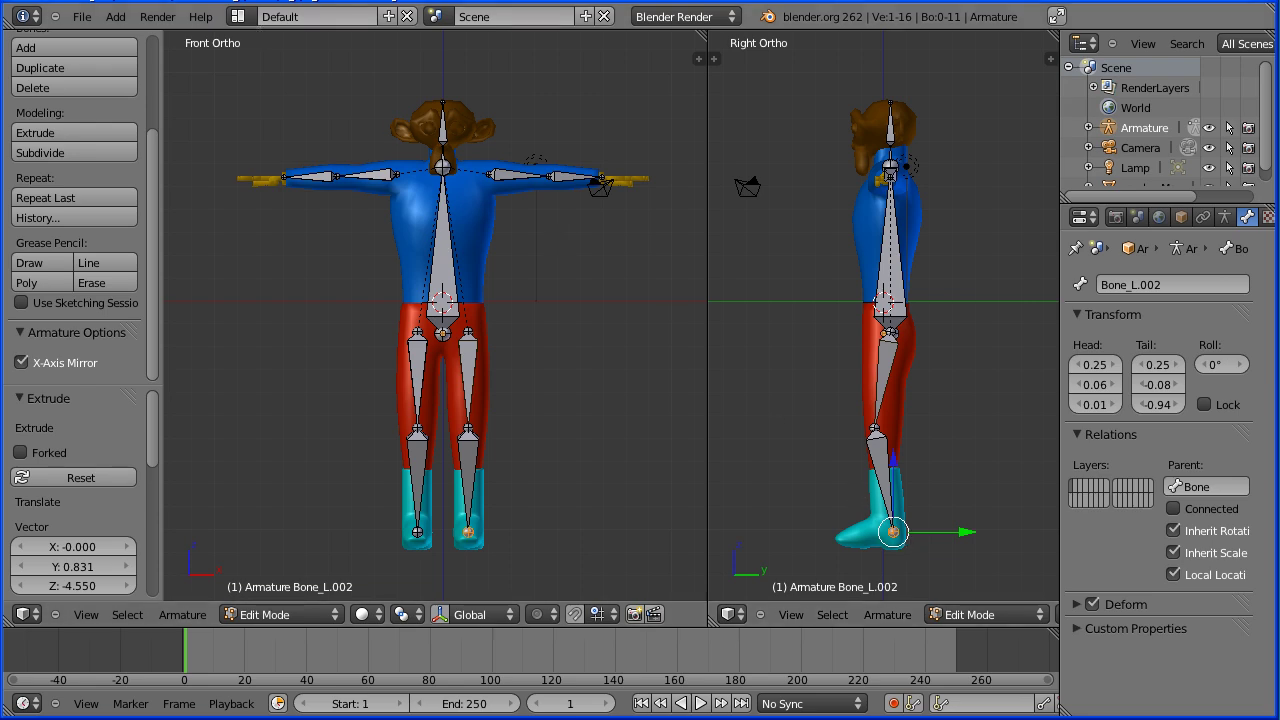
key("Tab")
key("Tab")
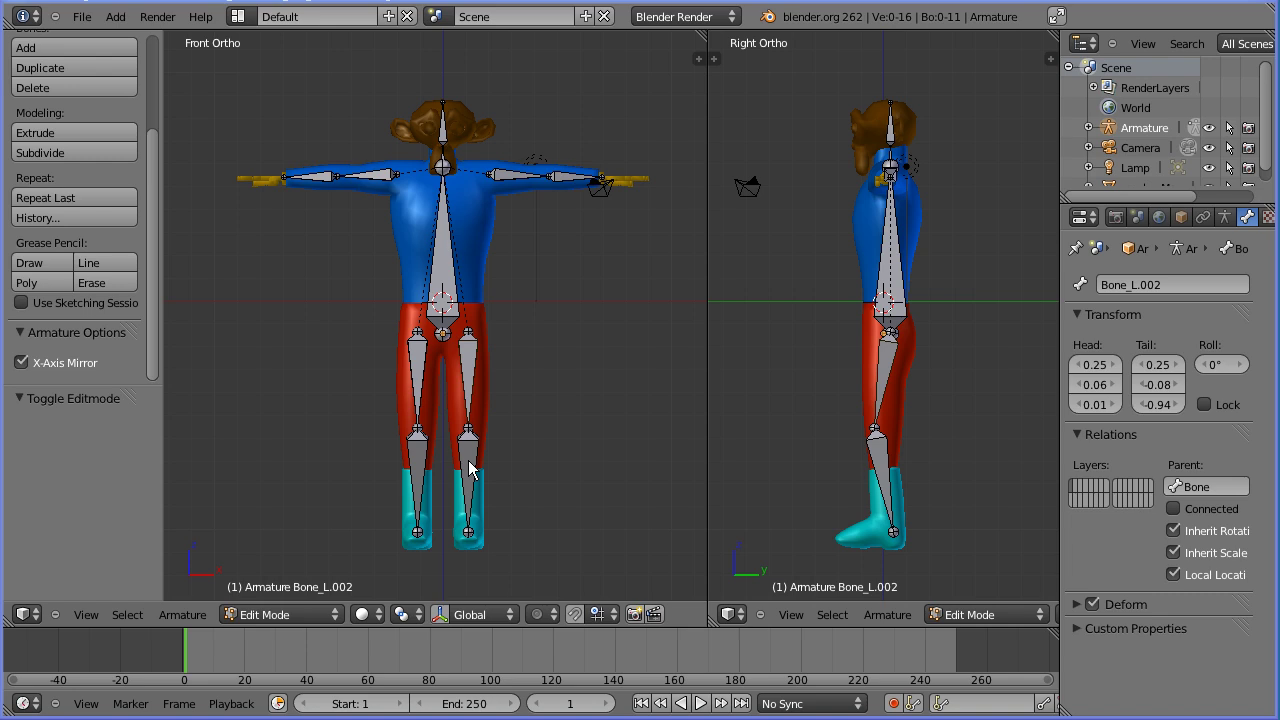
right_click(469, 466)
In Pose Mode, add an Inverse Kinematics constraint to shin bone Bone_L.003 with chain length 2
left_click(292, 615)
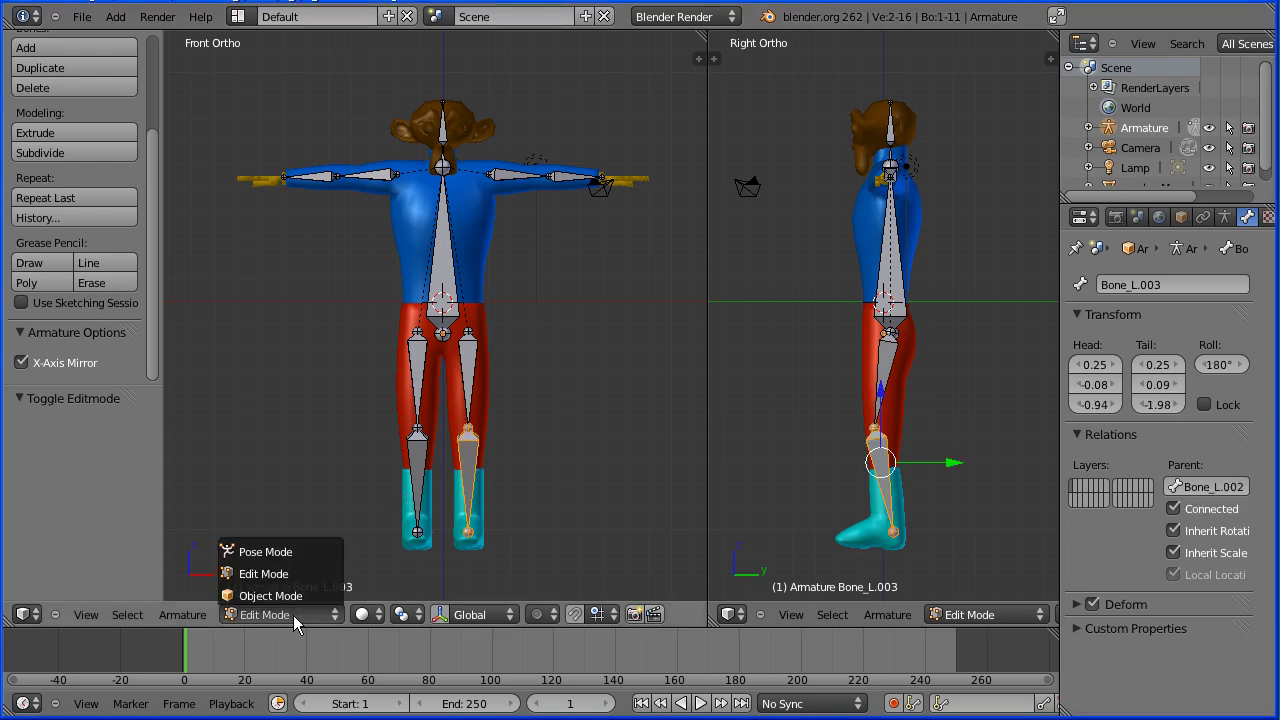
left_click(297, 552)
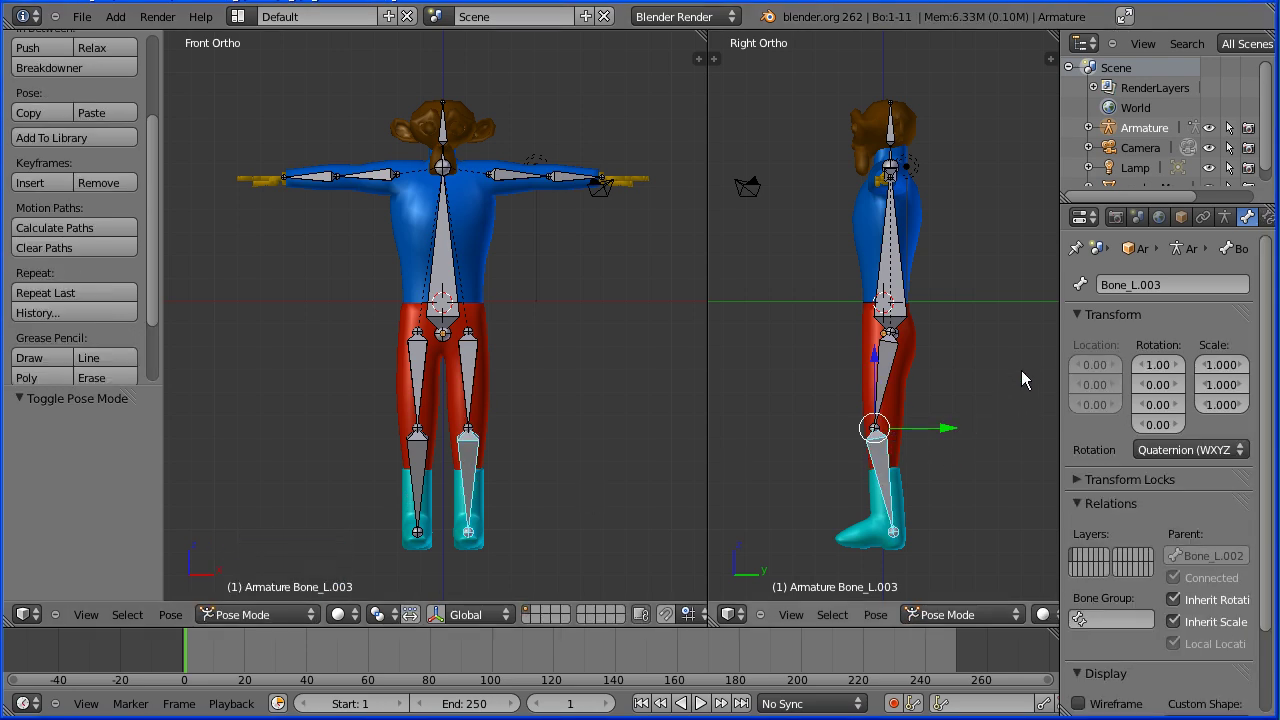
left_click_drag(1060, 334, 1048, 334)
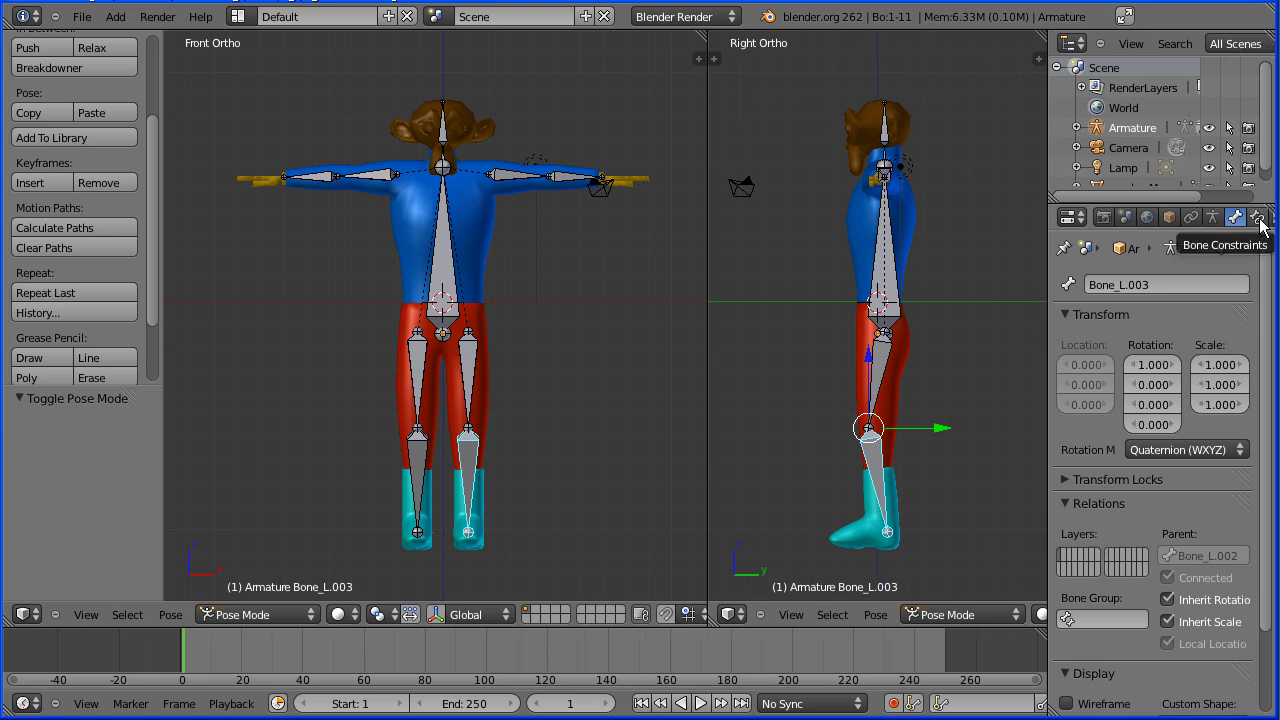
left_click(1258, 218)
left_click(1192, 310)
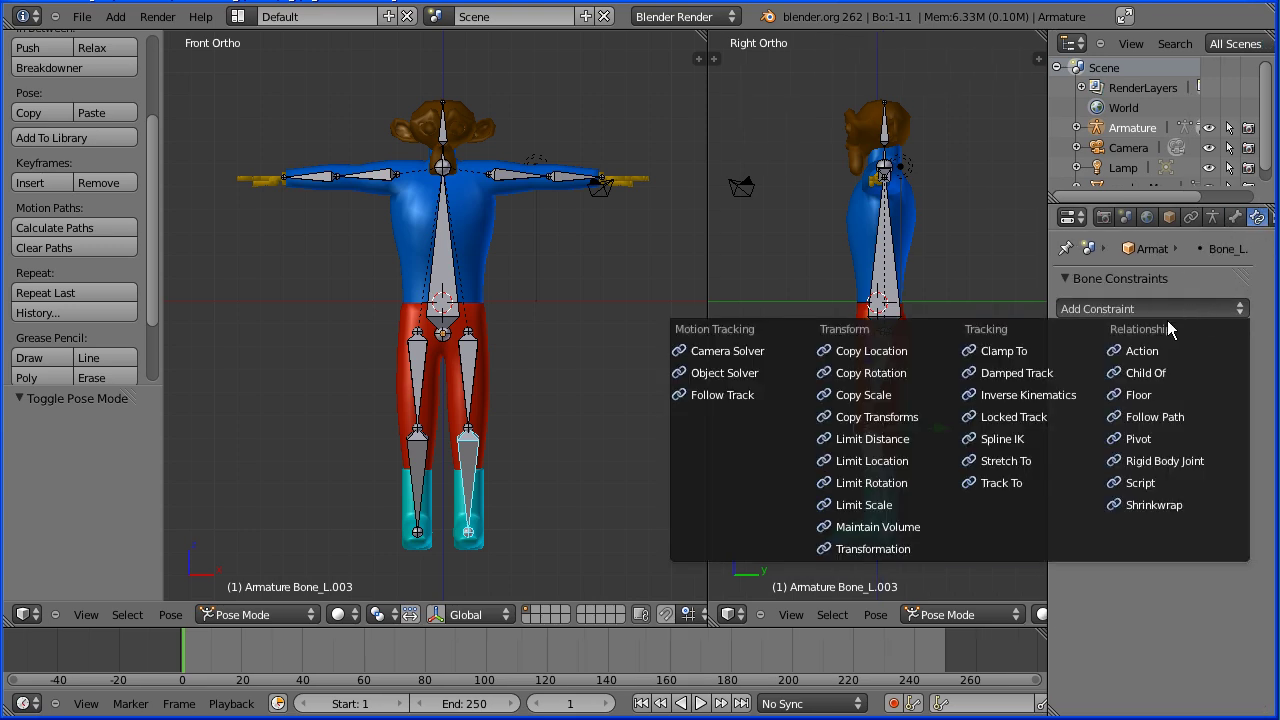
left_click(1030, 395)
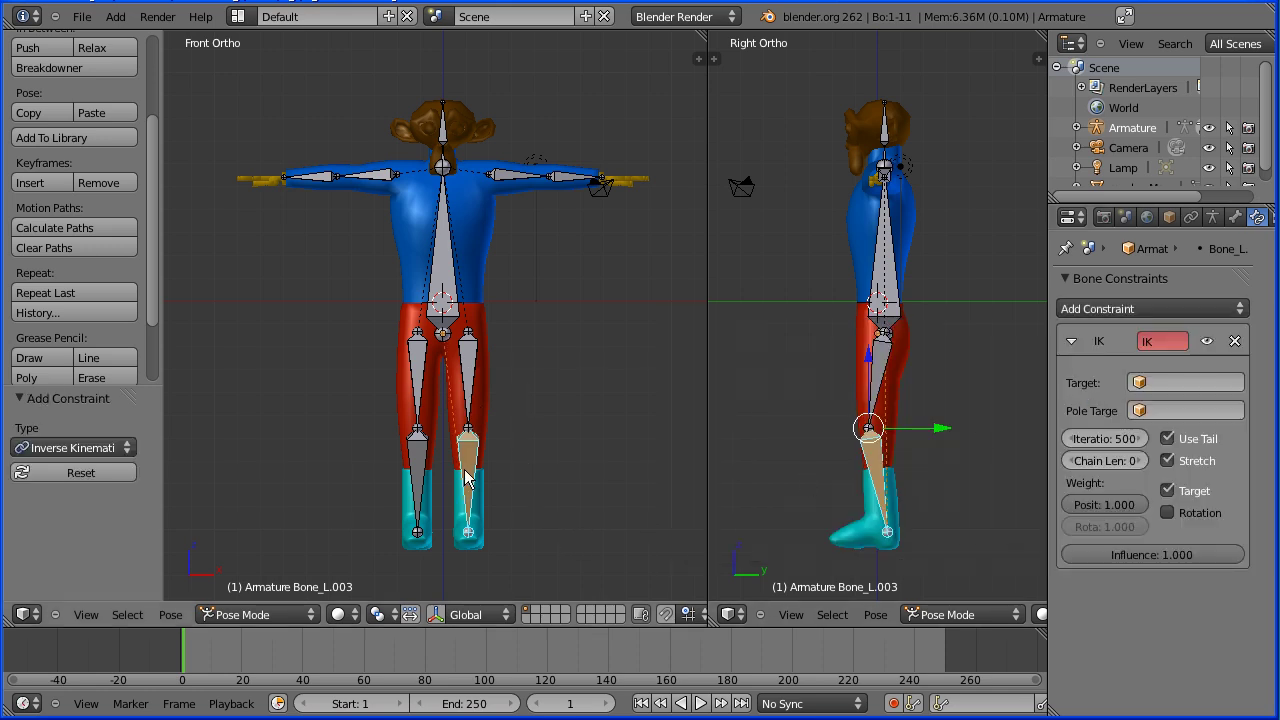
left_click(1140, 462)
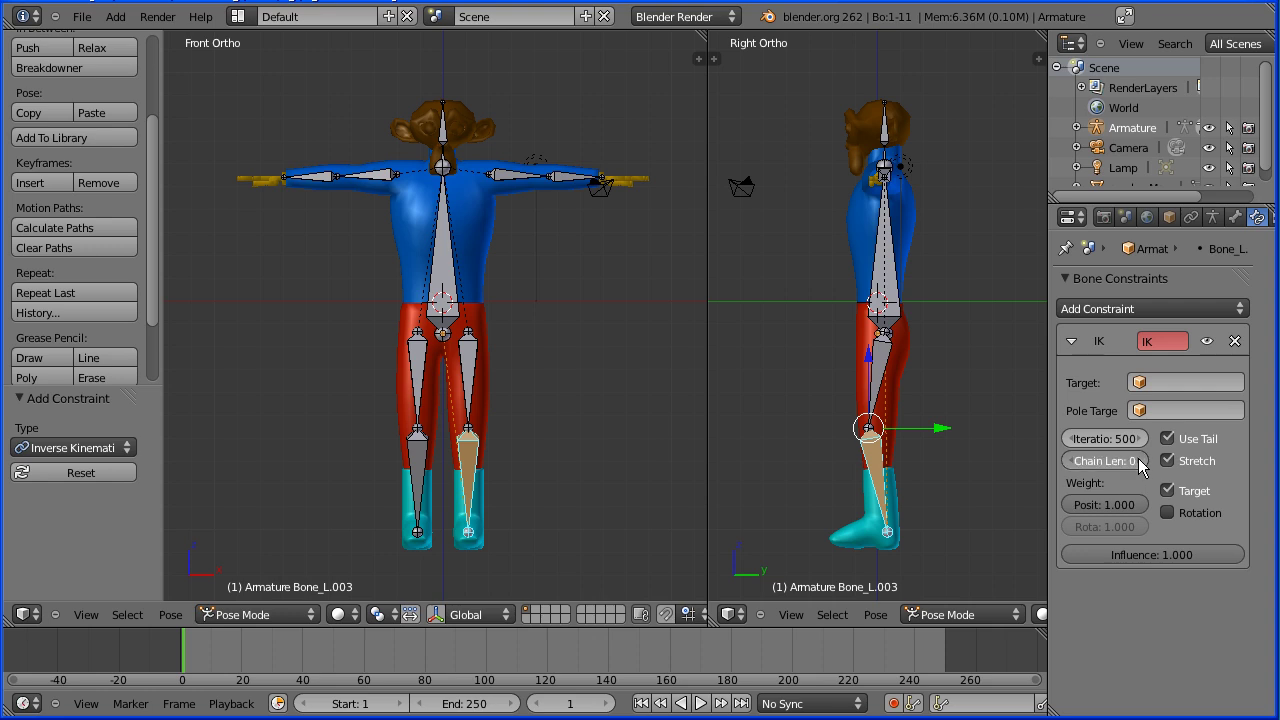
left_click(1139, 460)
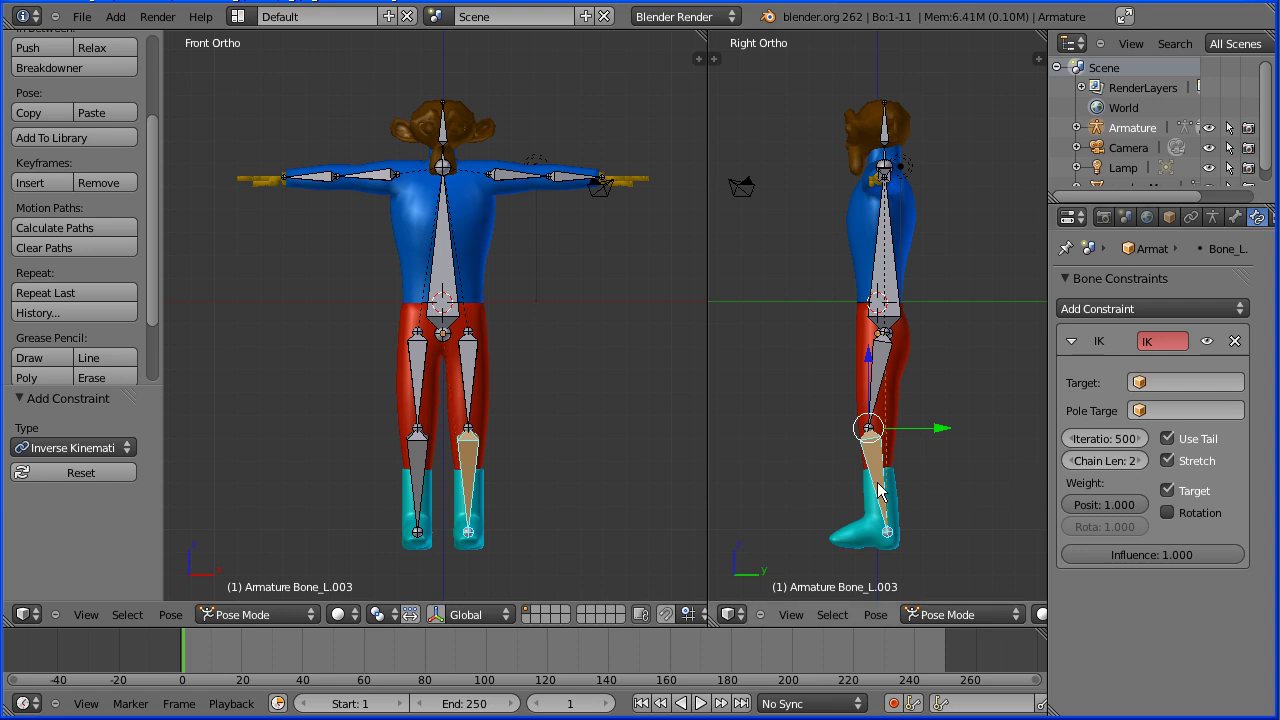
Test the leg IK by pulling the shin forward, then clear all bone transforms to rest pose
key("g")
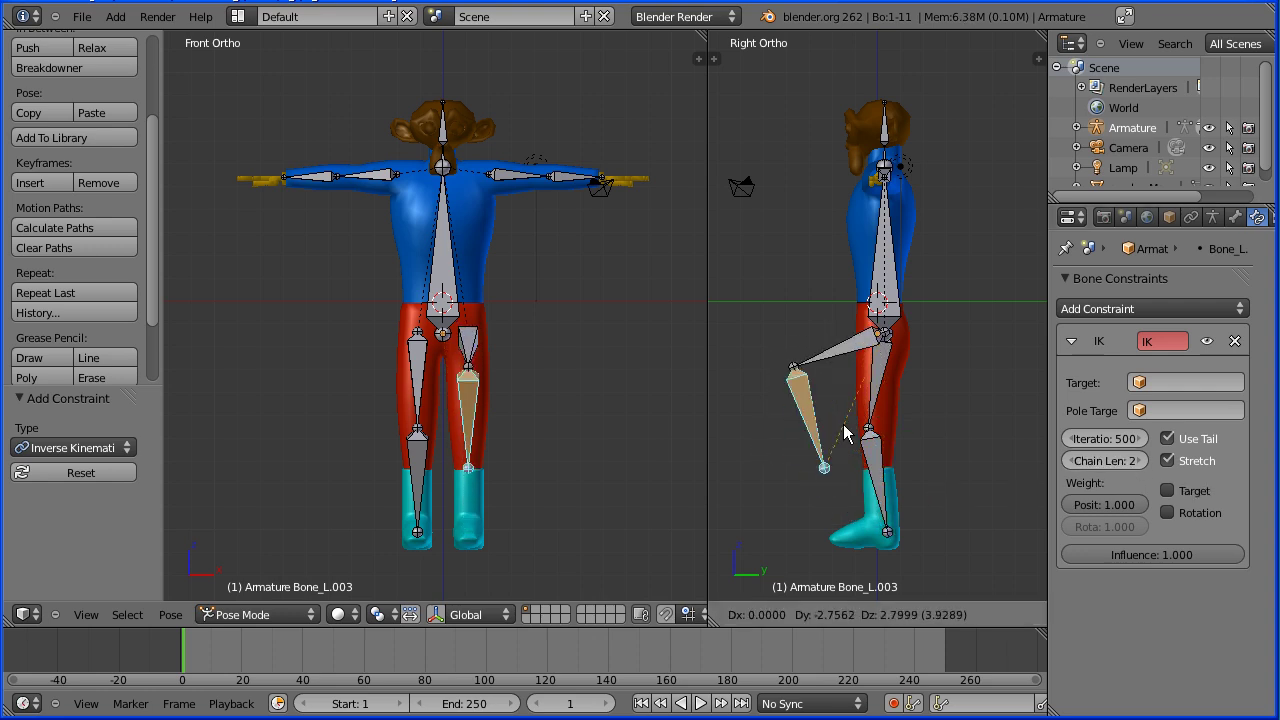
left_click(752, 401)
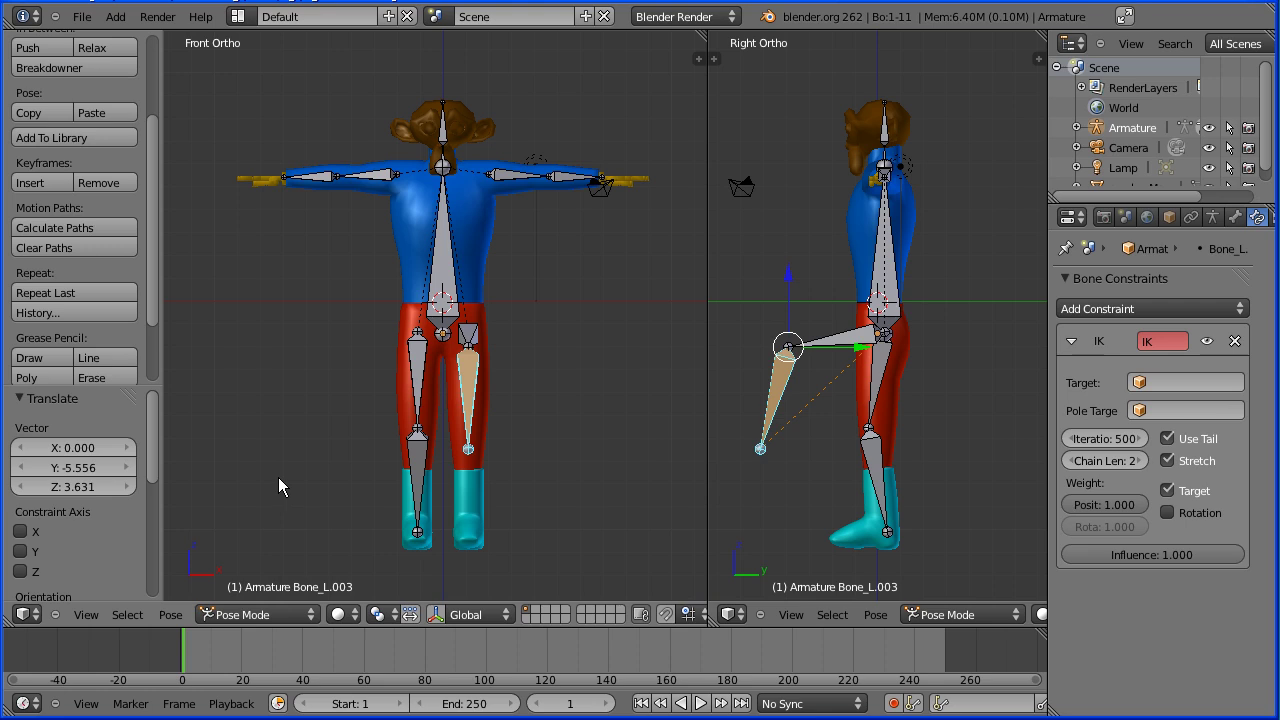
key("a")
key("a")
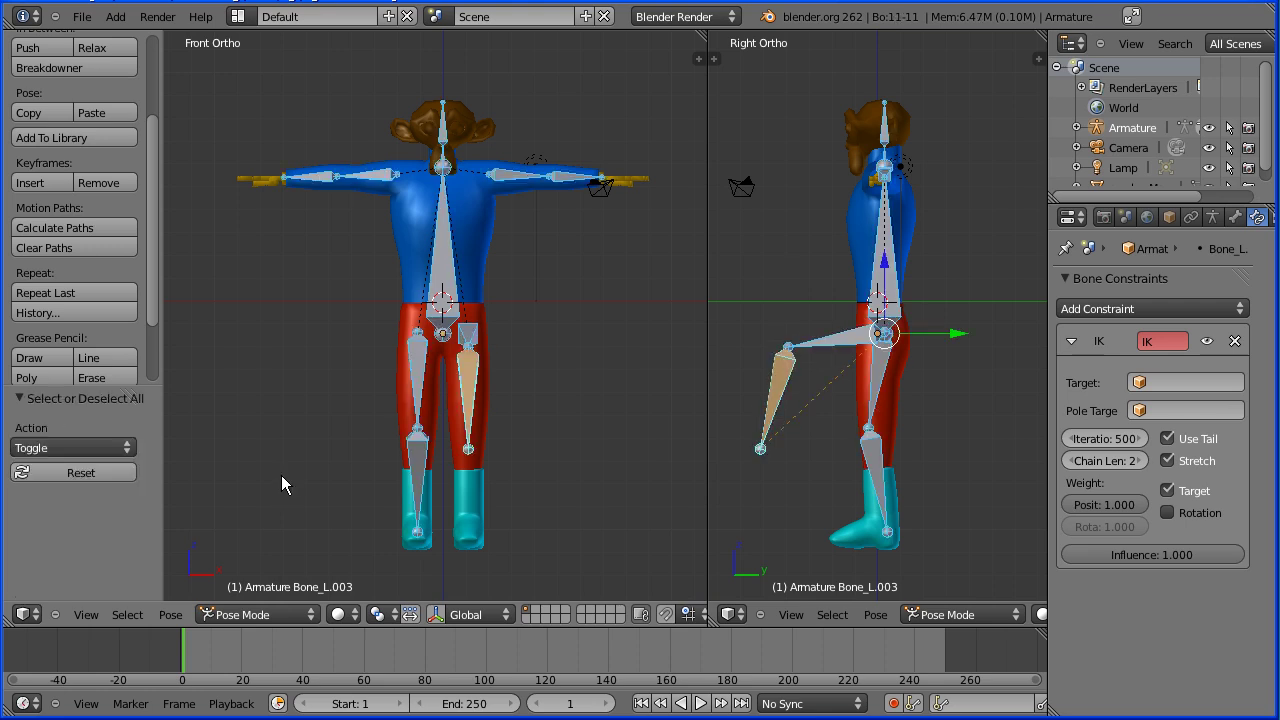
left_click(177, 616)
mouse_move(220, 519)
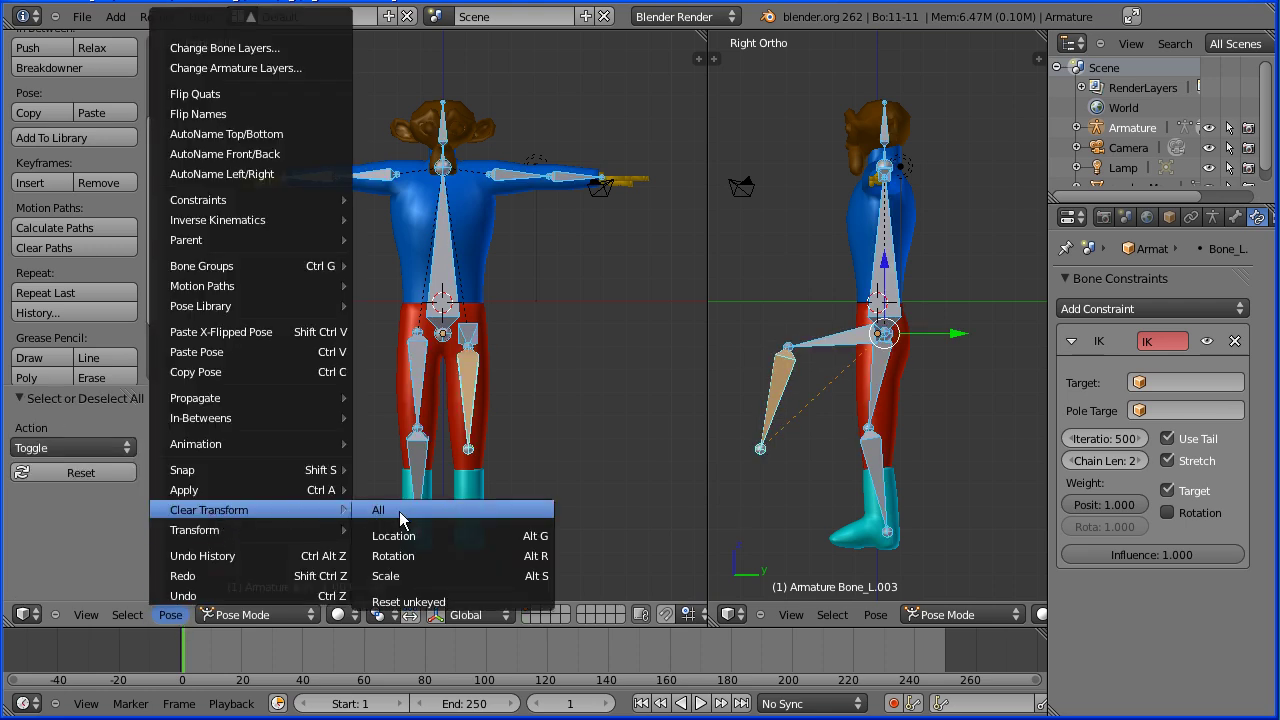
left_click(427, 511)
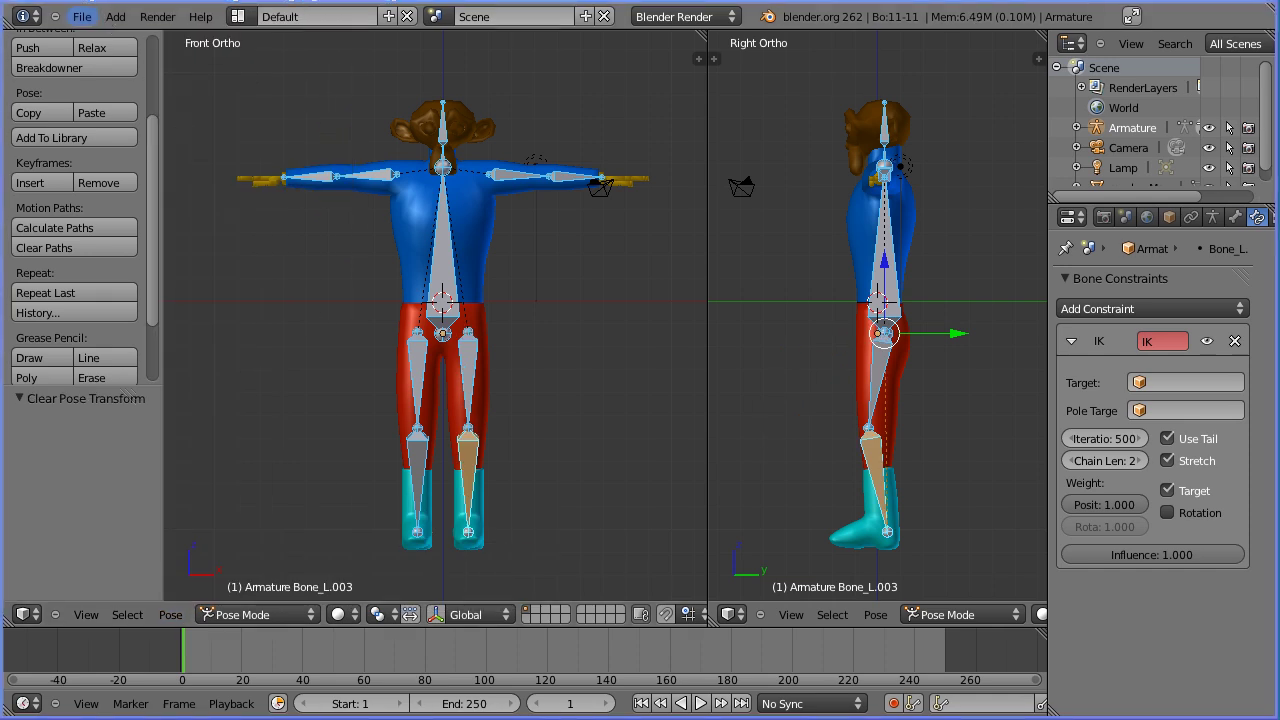
Switch the armature to Edit Mode and set the left viewport to the Top view
left_click(286, 614)
left_click(215, 573)
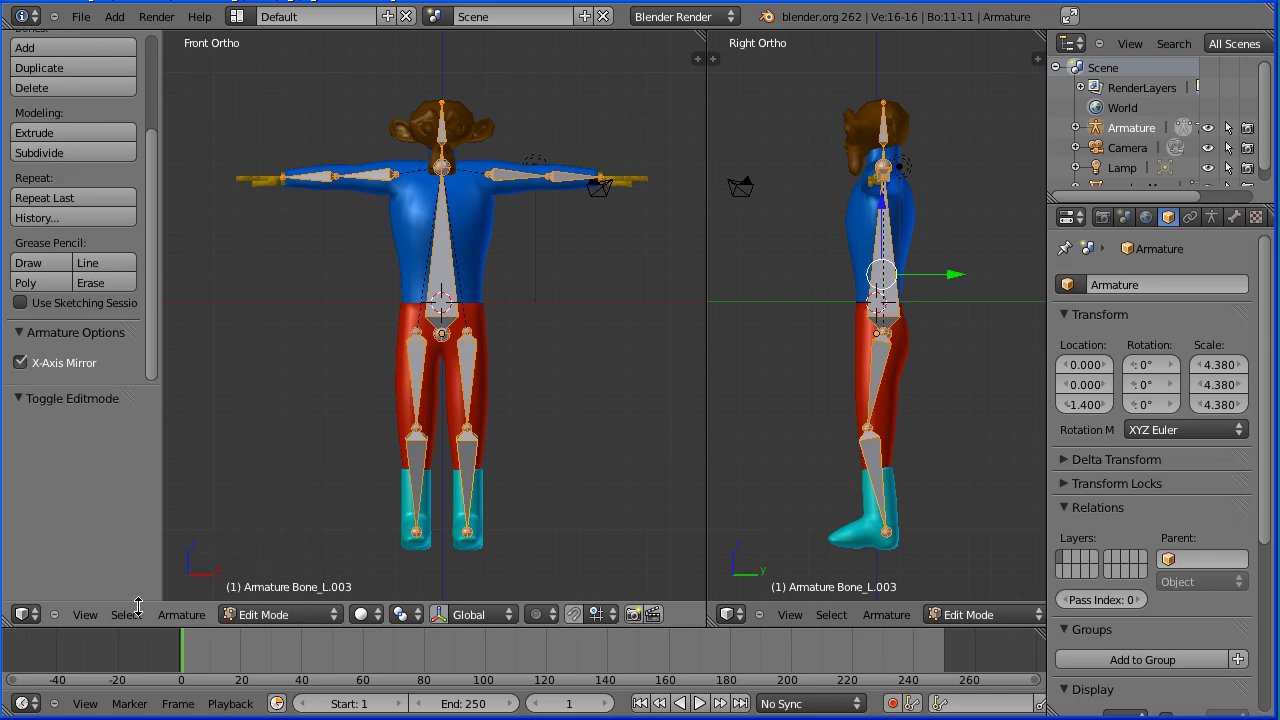
left_click(84, 614)
left_click(105, 526)
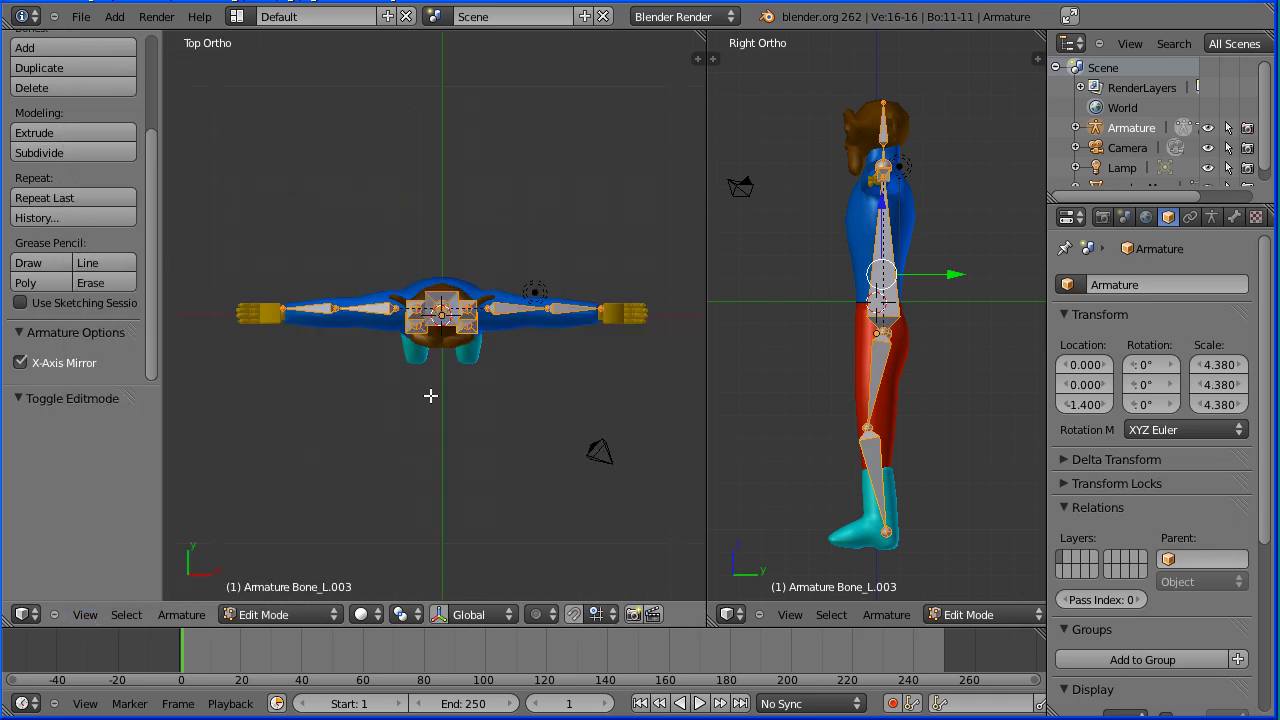
Nudge the elbow joint Y -0.219 and the upper-arm joint X -0.131, Y 0.131
right_click(600, 307)
key("g")
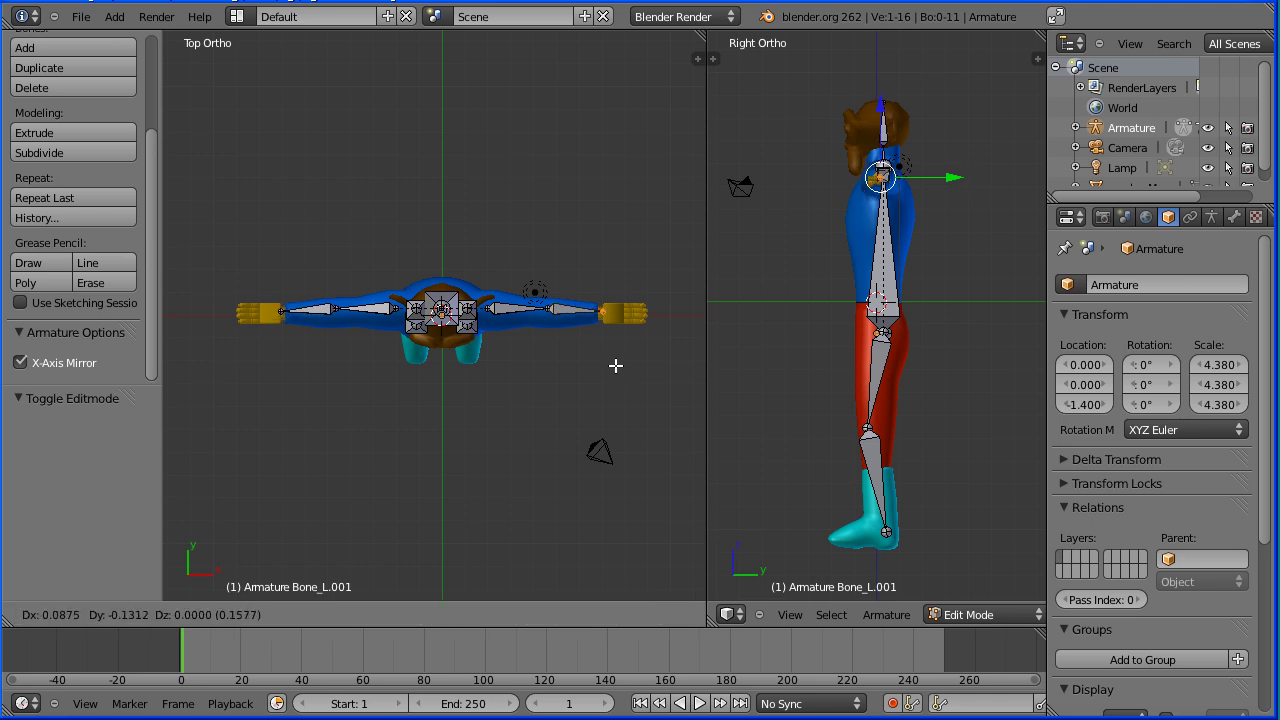
left_click(614, 367)
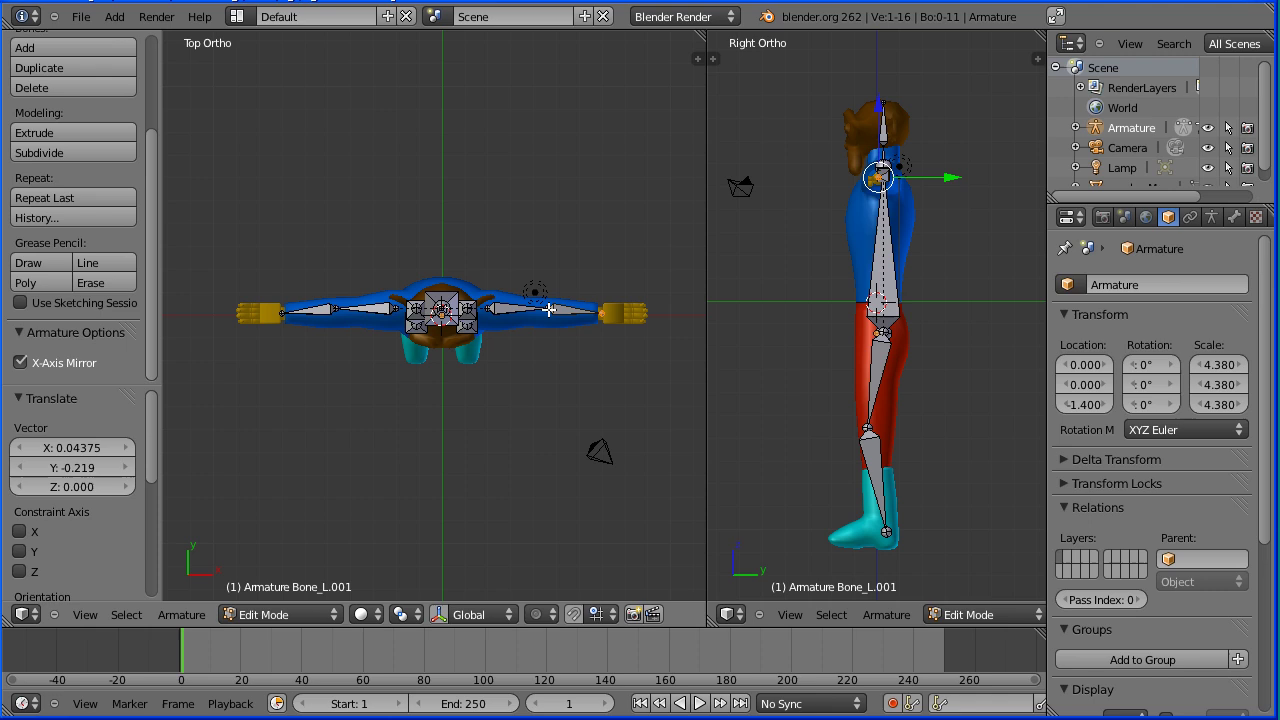
right_click(549, 310)
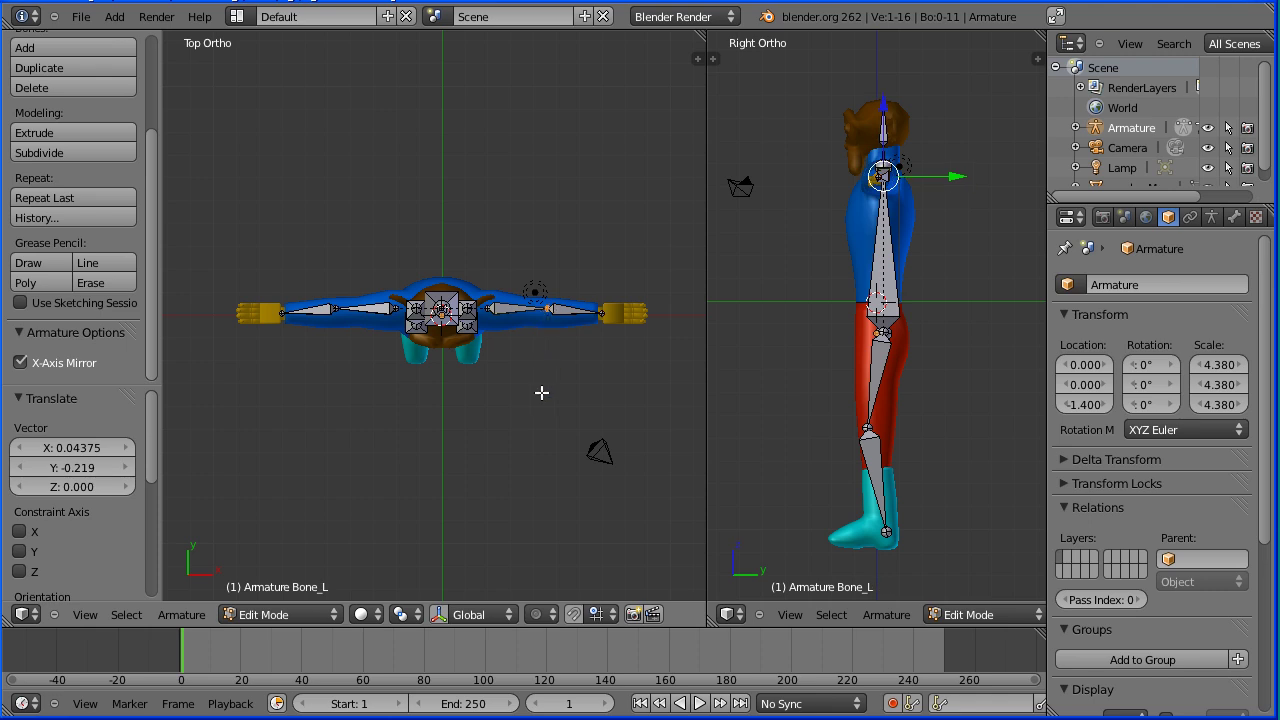
key("g")
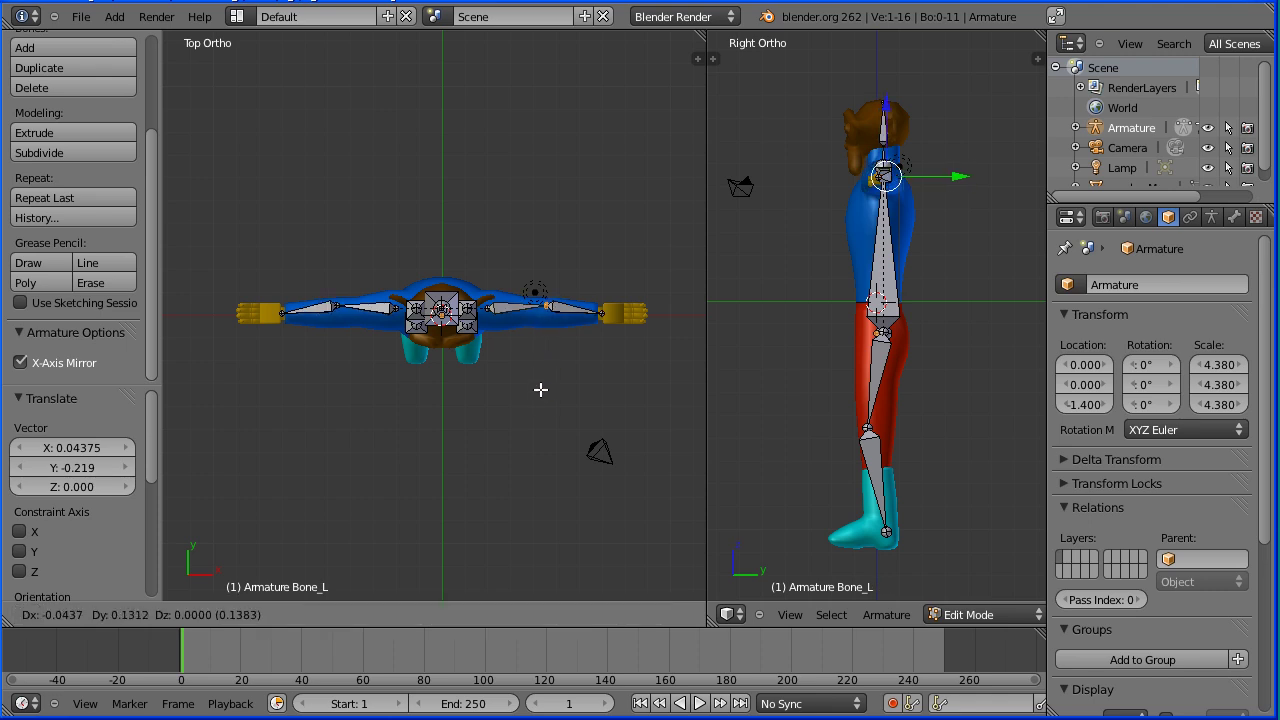
left_click(539, 389)
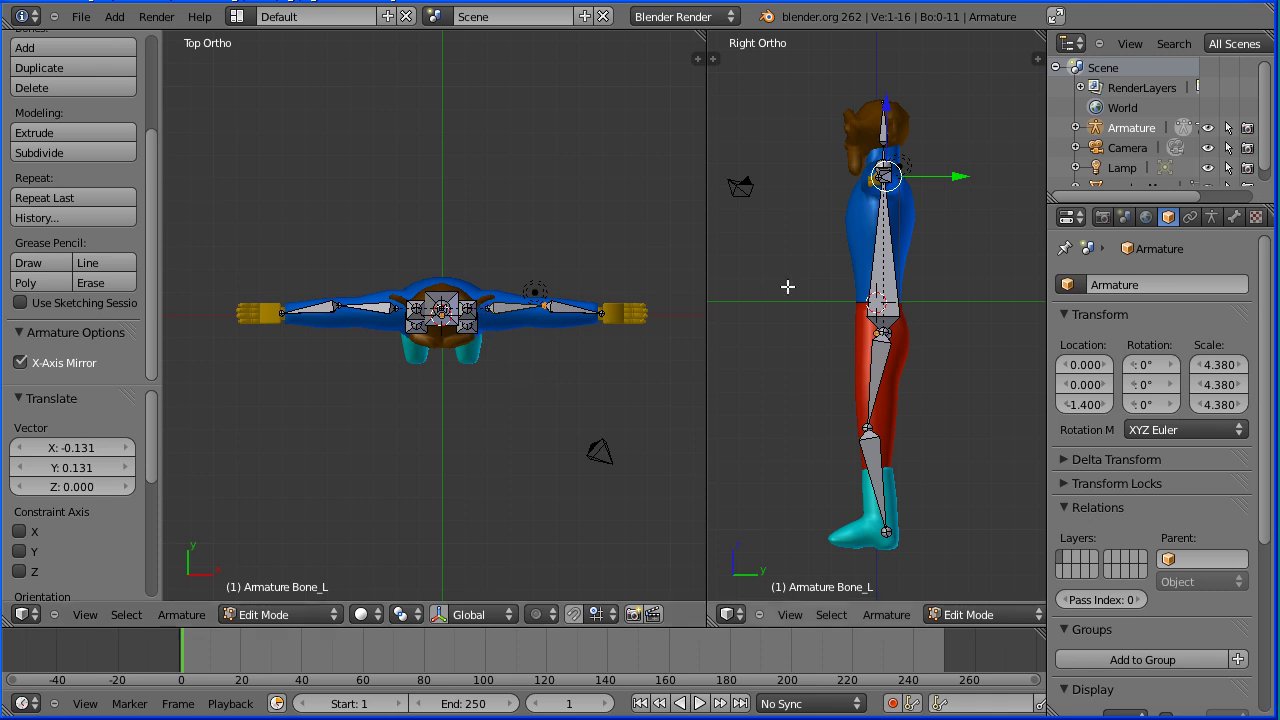
In Pose Mode, give forearm bone Bone_L.001 an Inverse Kinematics constraint with chain length 2
left_click(280, 615)
left_click(294, 553)
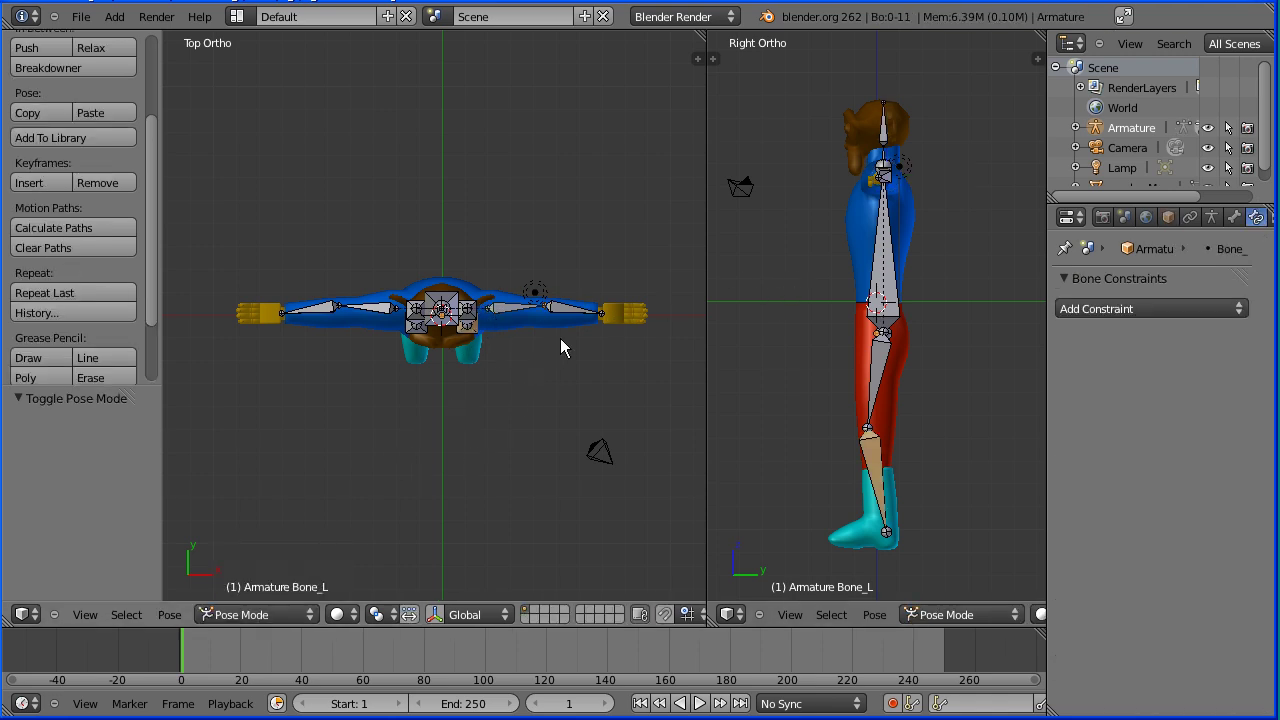
right_click(564, 312)
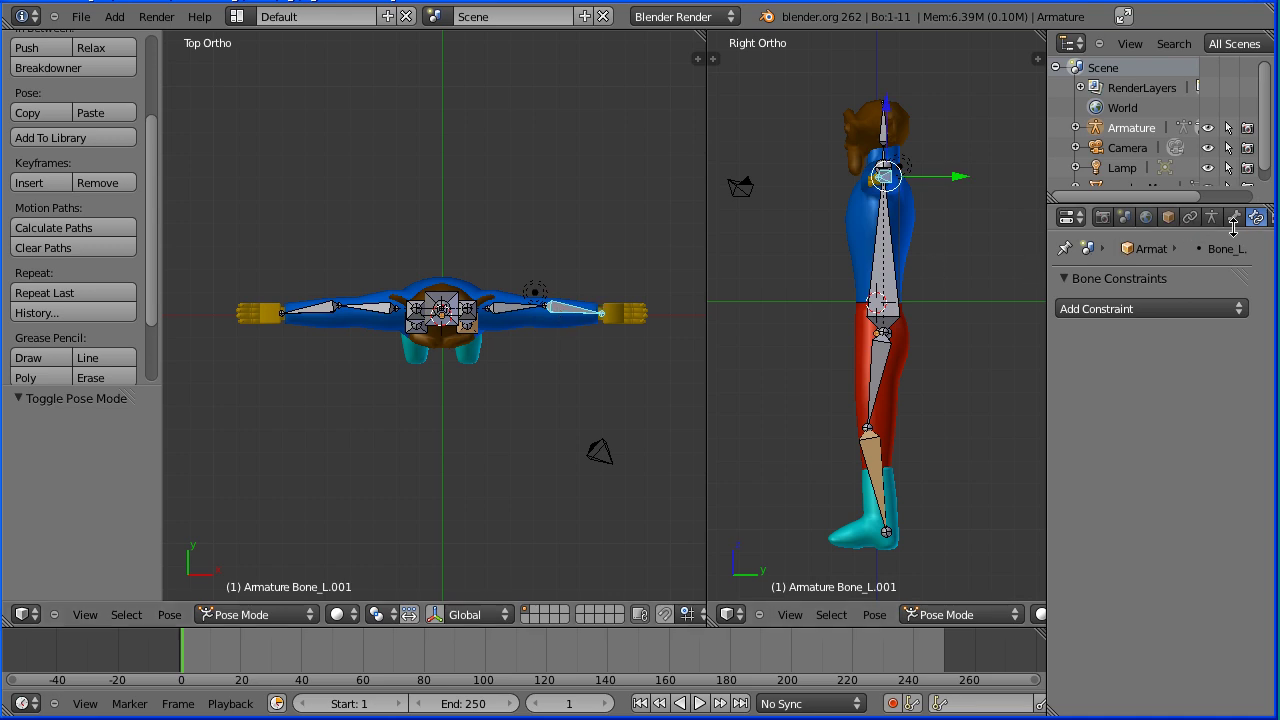
left_click(1171, 310)
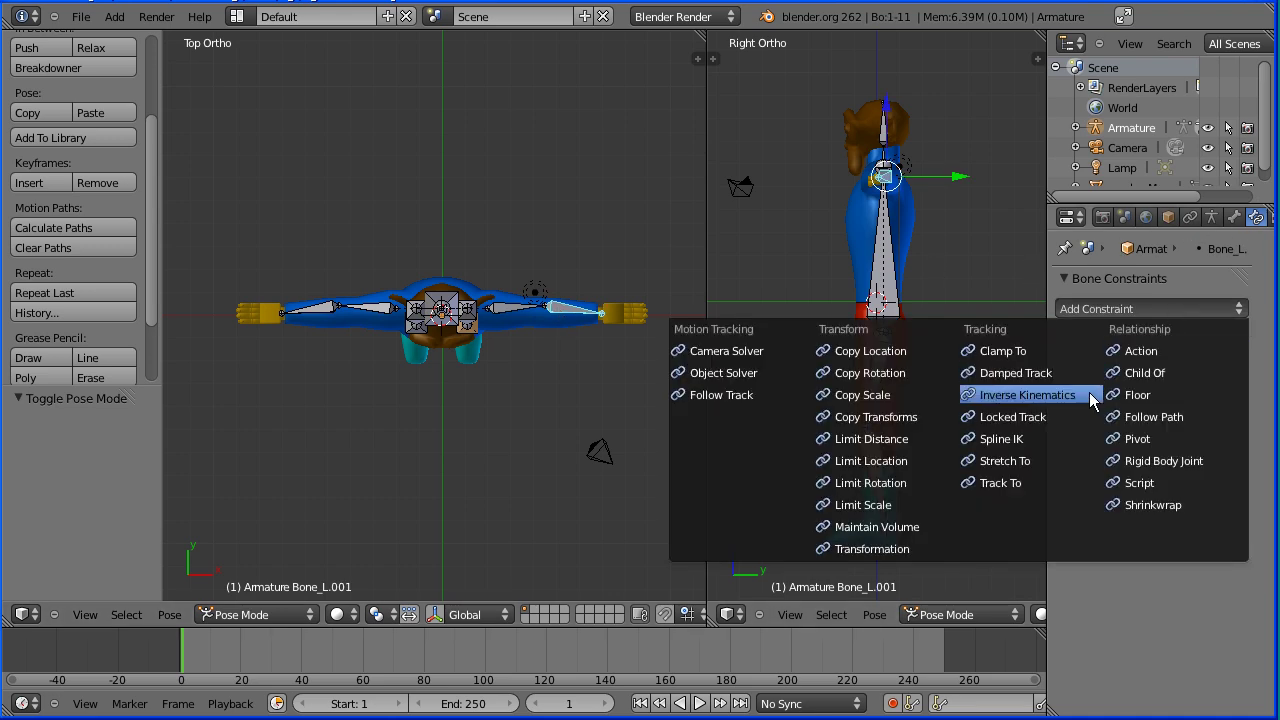
left_click(1027, 395)
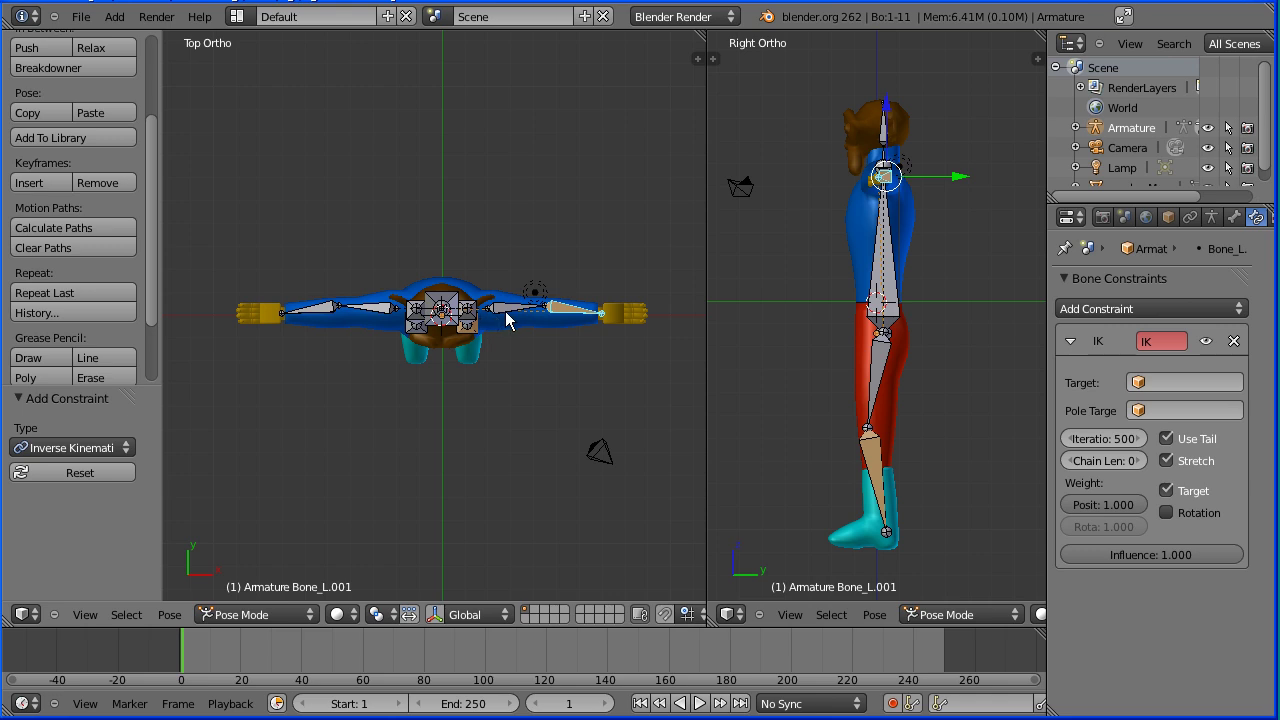
double_click(1141, 460)
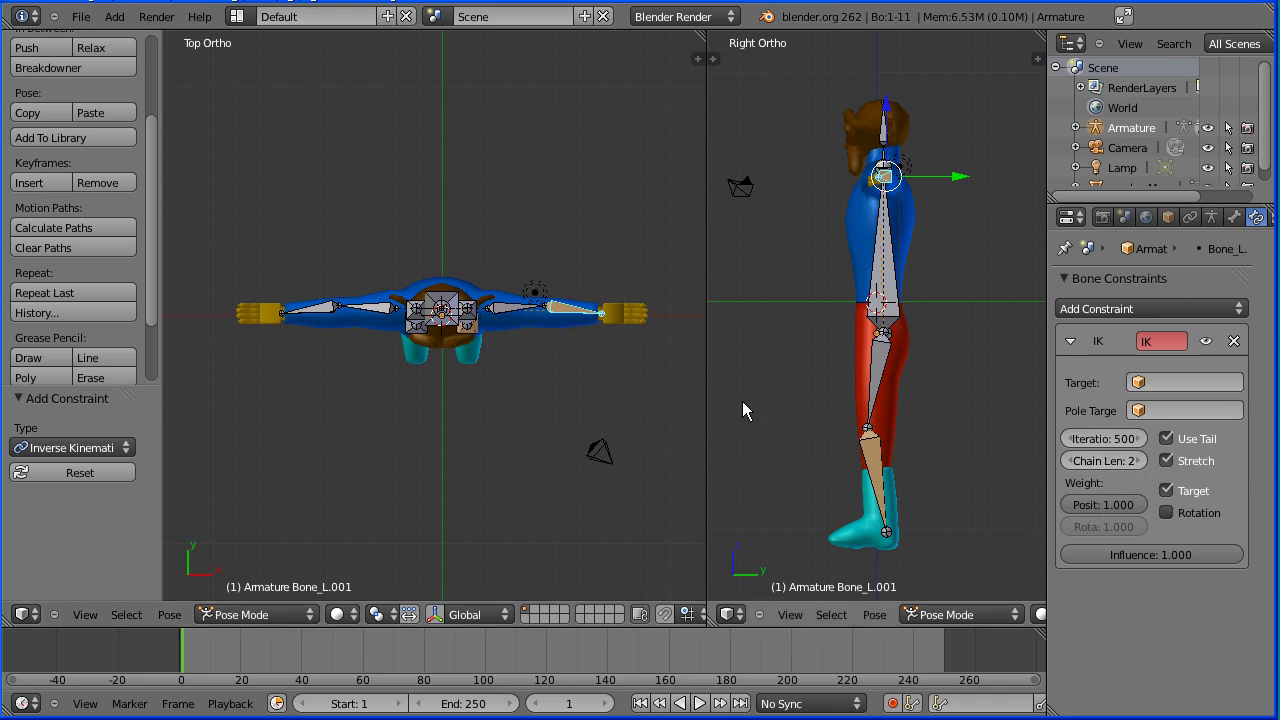
Test the arm IK by grabbing the forearm, then undo the test pose
key("g")
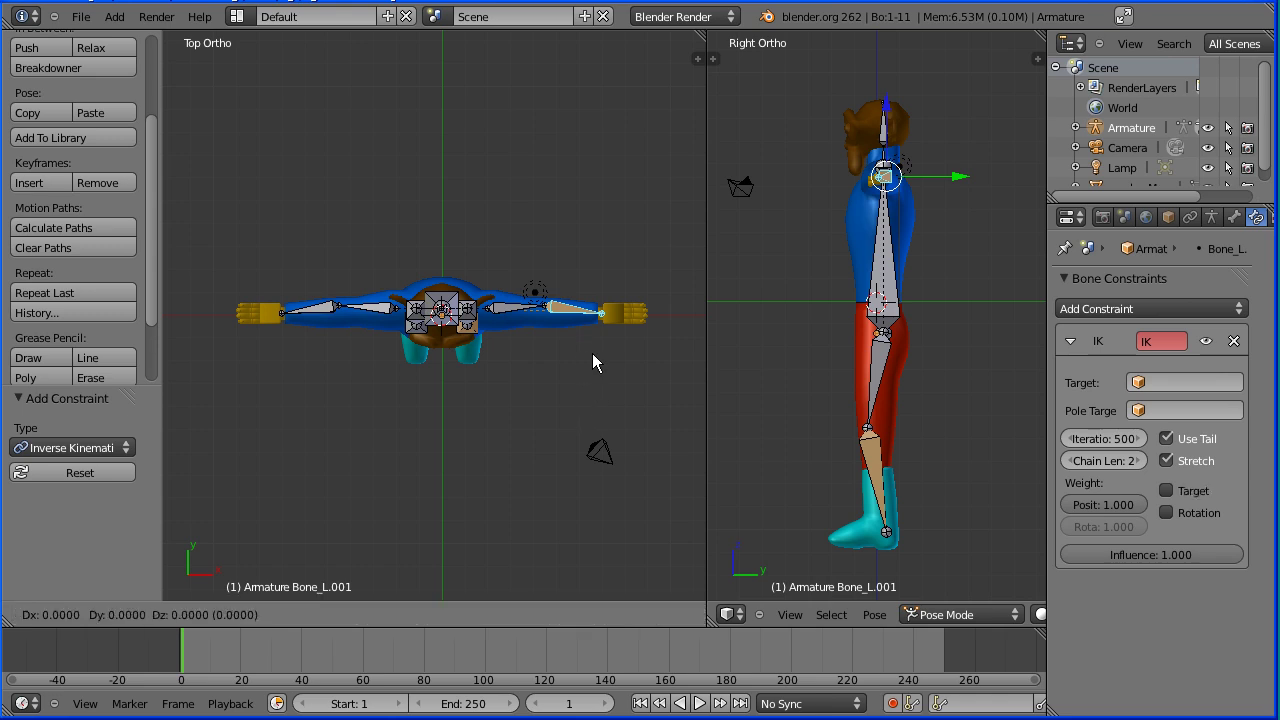
left_click(542, 425)
key("ctrl+z")
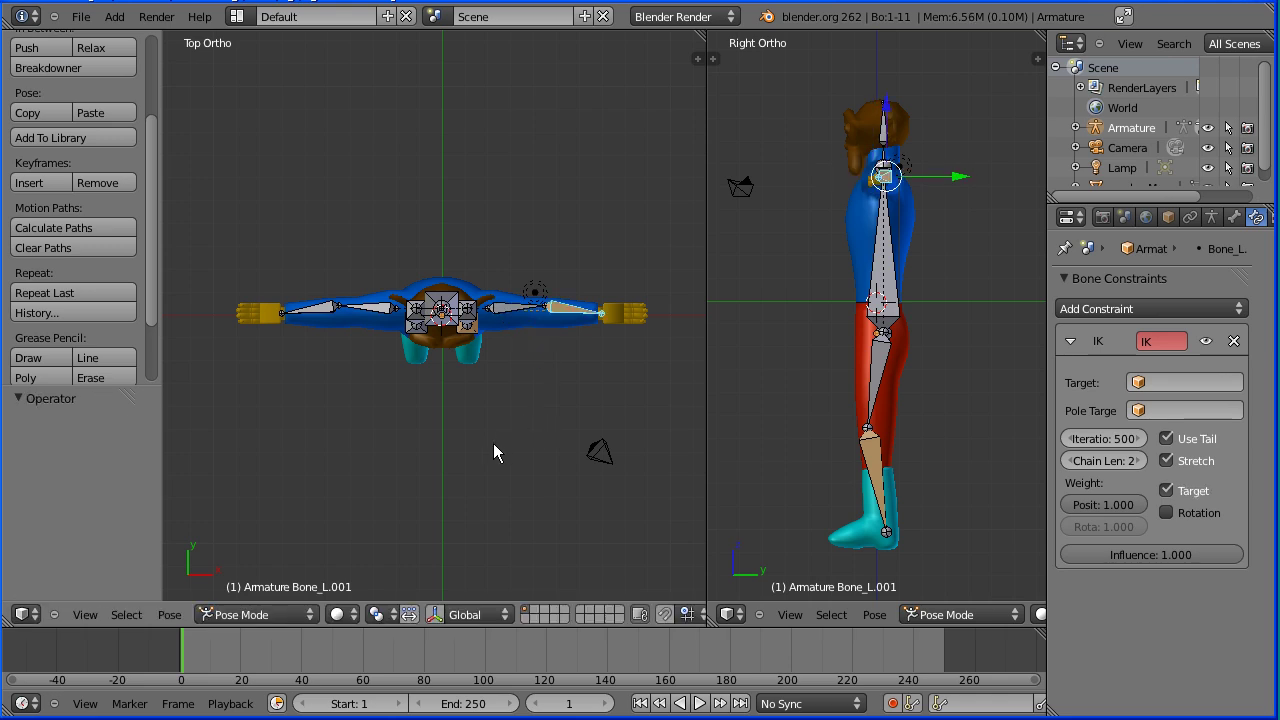
Switch the left viewport to the Front view, test-bend the arm, then undo the bend
left_click(85, 614)
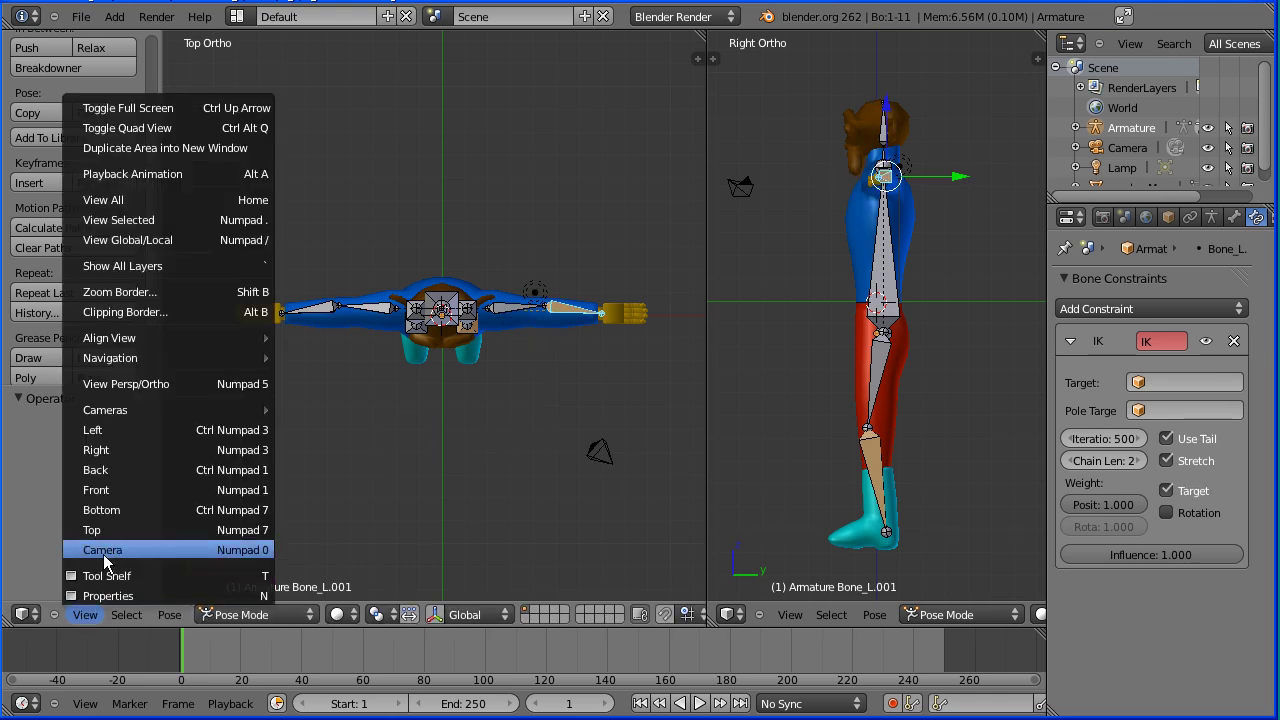
left_click(182, 488)
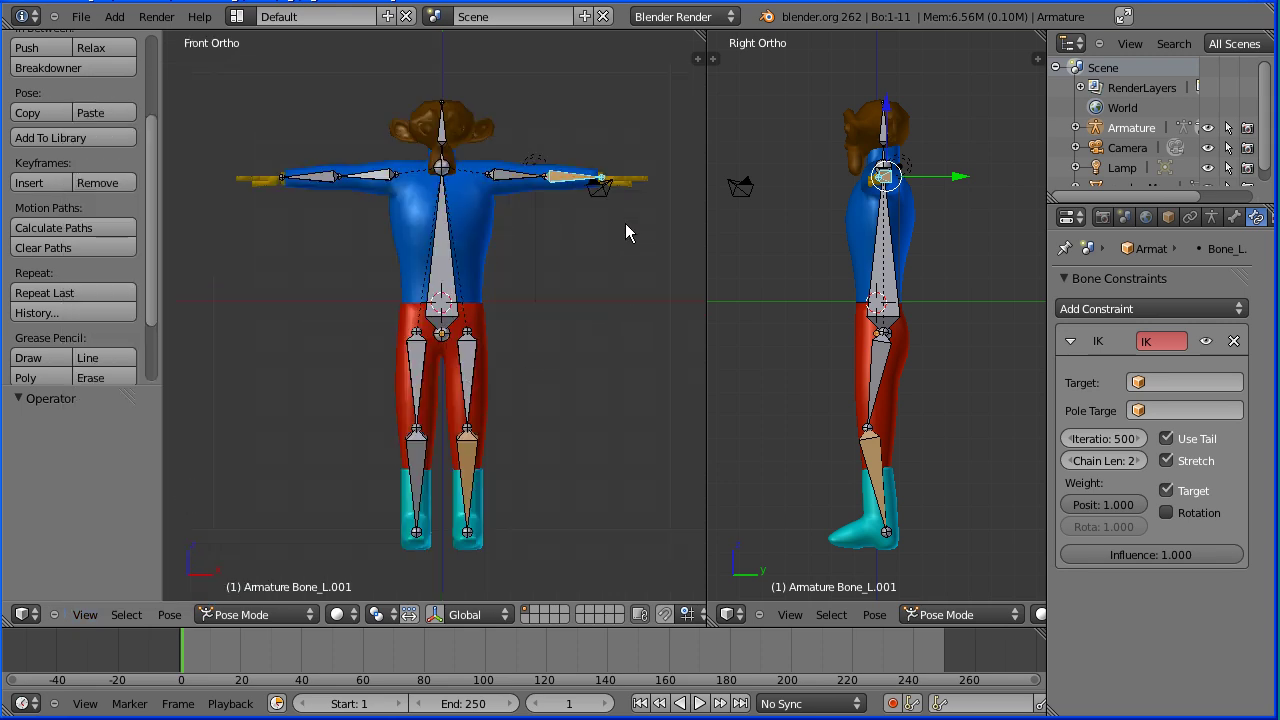
key("g")
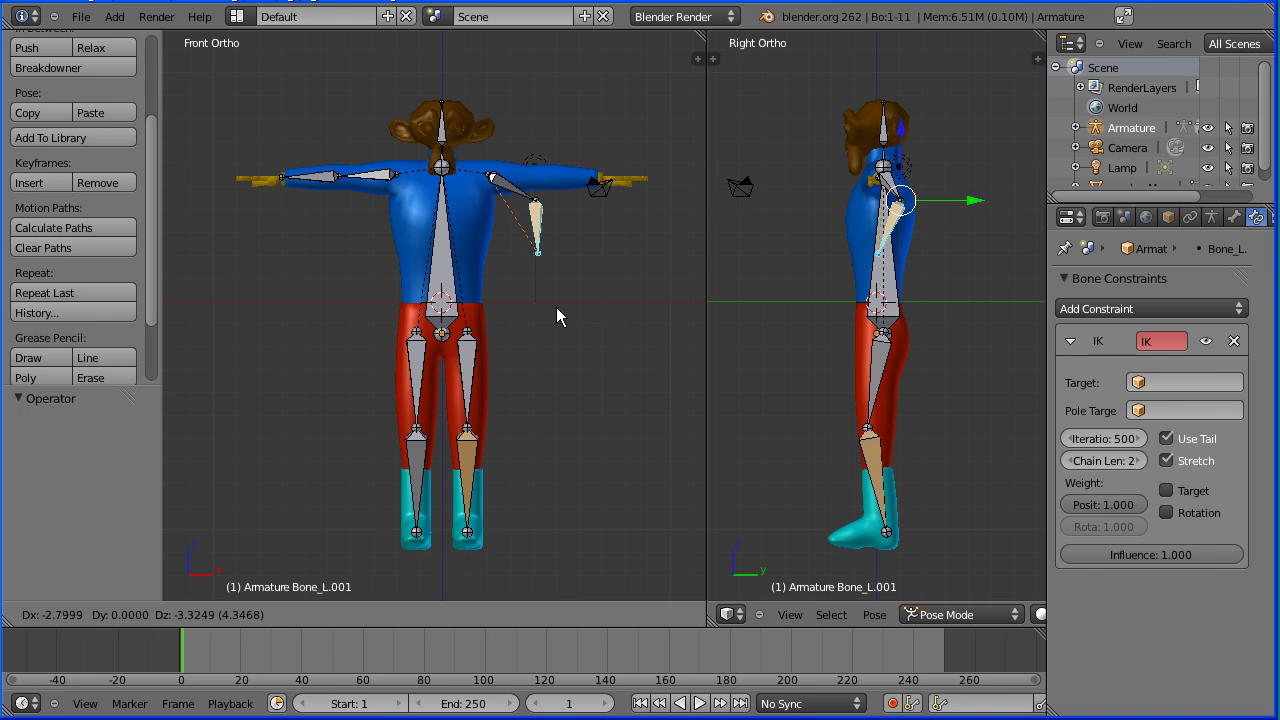
left_click(556, 307)
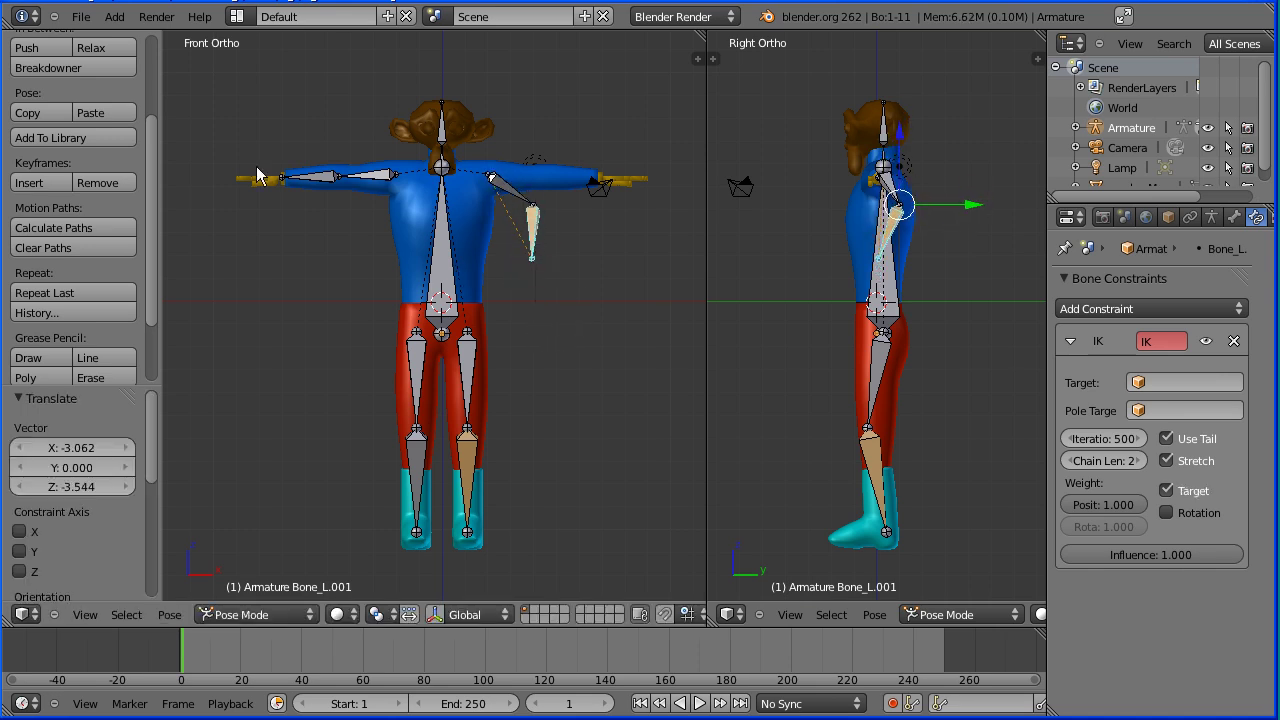
key("ctrl+z")
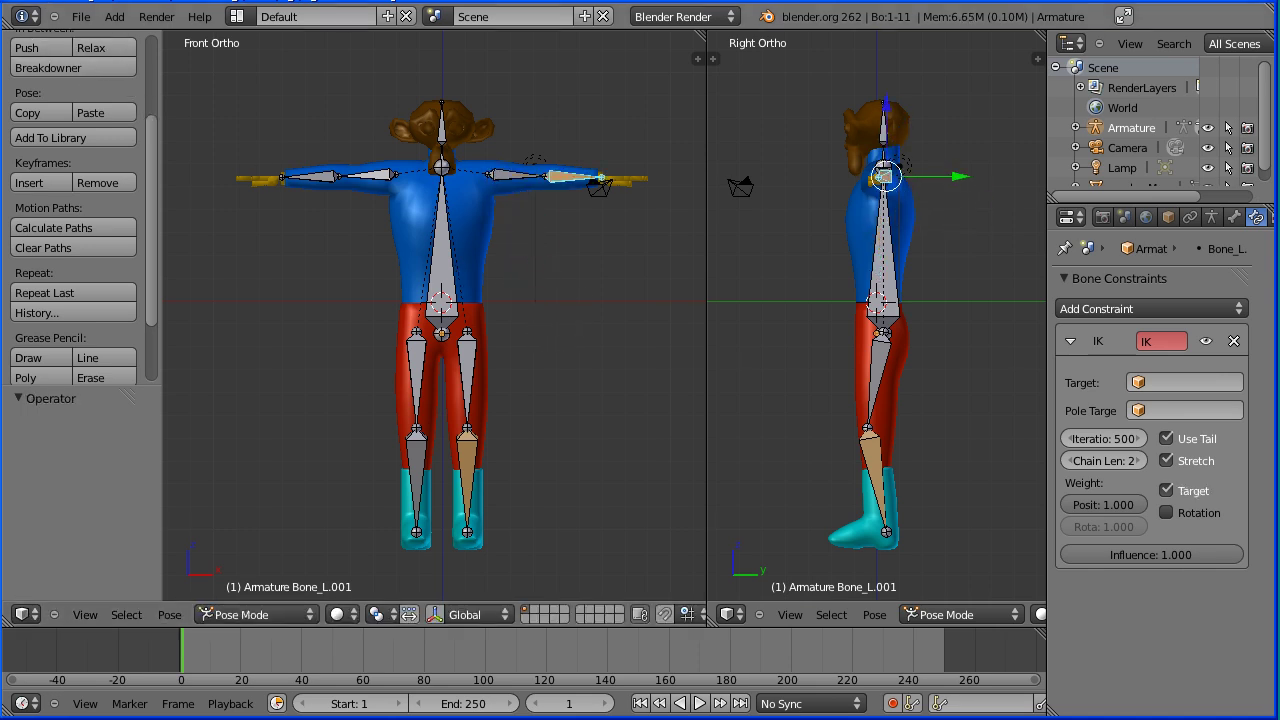
Add an Inverse Kinematics constraint with chain length 2 to right forearm bone Bone_R.001
right_click(328, 183)
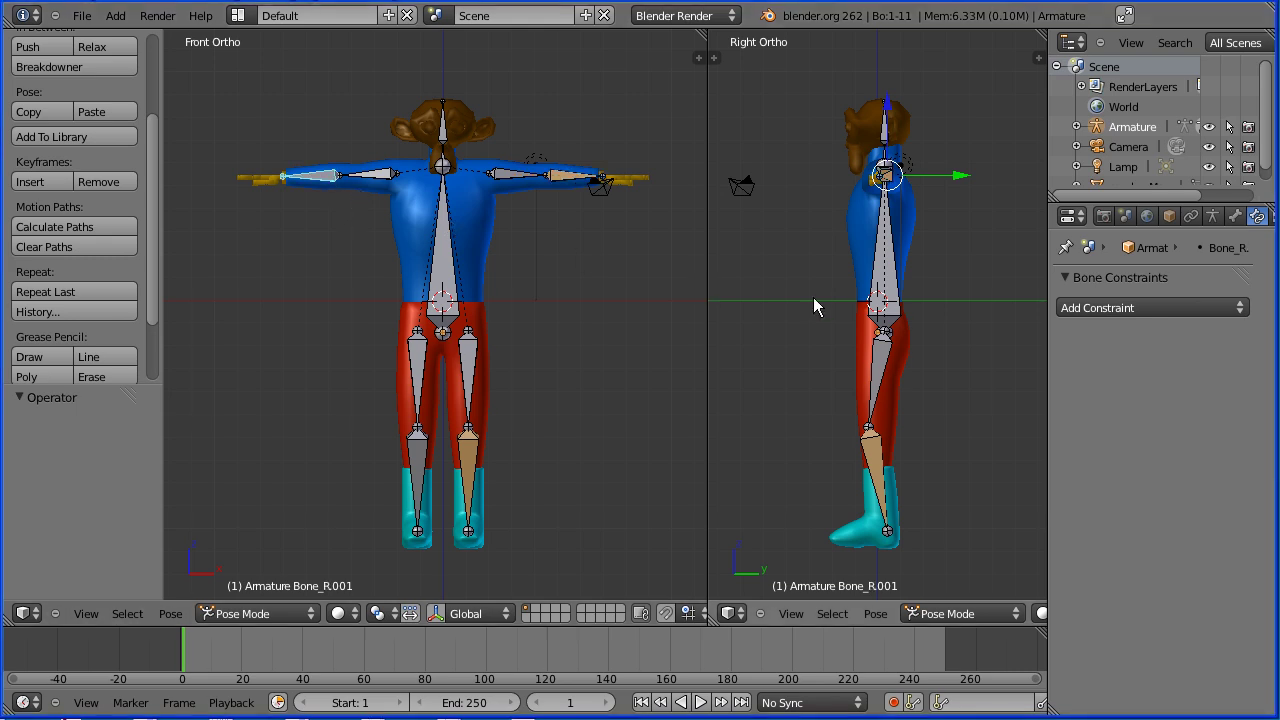
left_click(1171, 304)
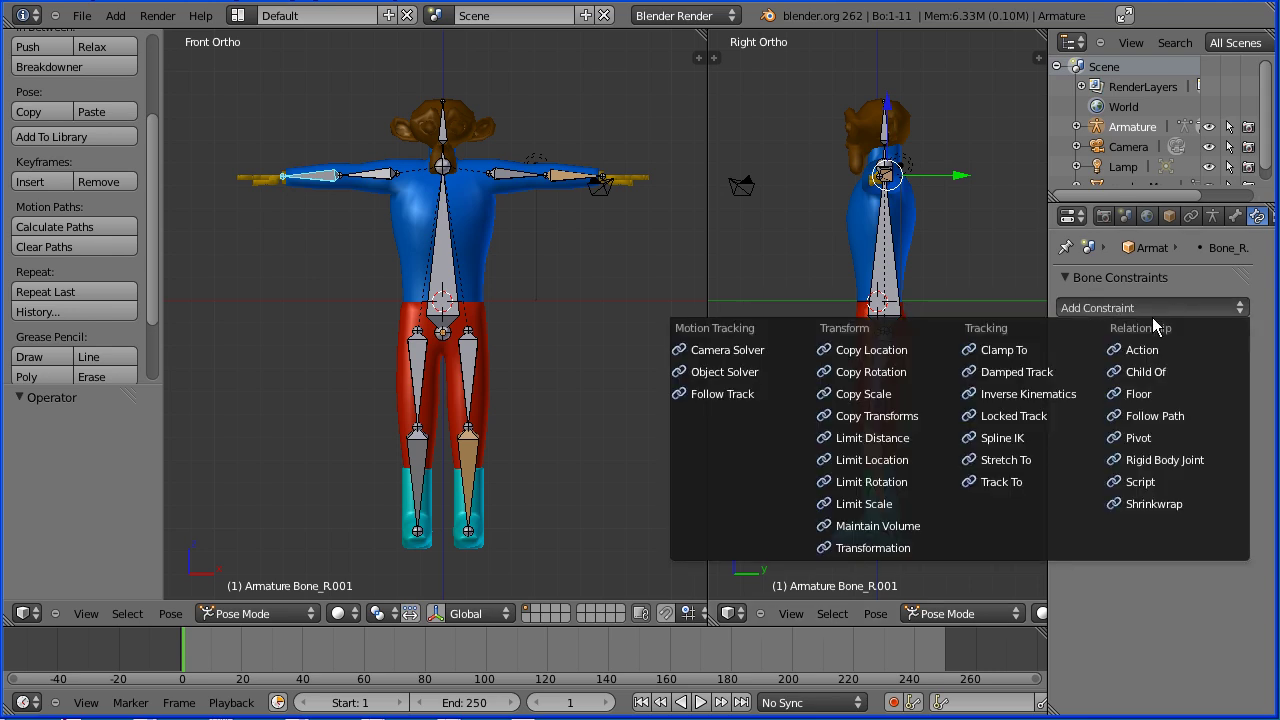
left_click(1071, 393)
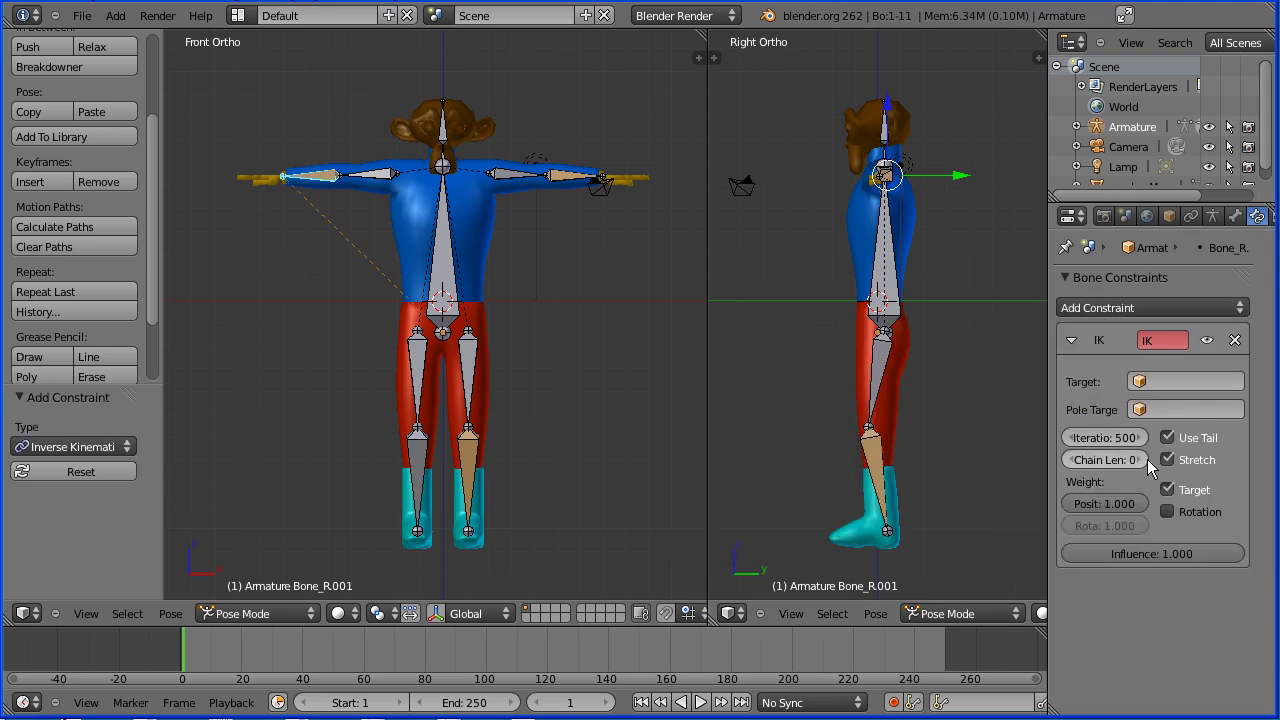
left_click(1143, 459)
left_click(1143, 459)
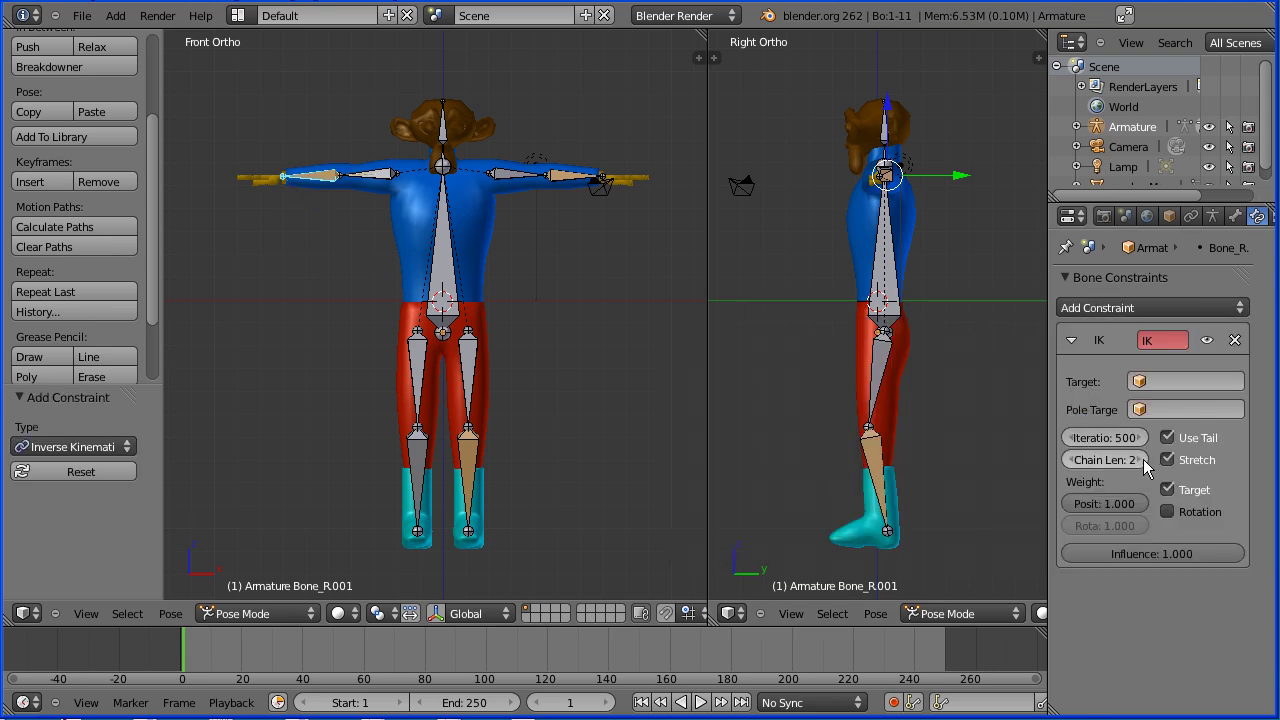
Add an Inverse Kinematics constraint with chain length 2 to right shin bone Bone_R.003
right_click(420, 480)
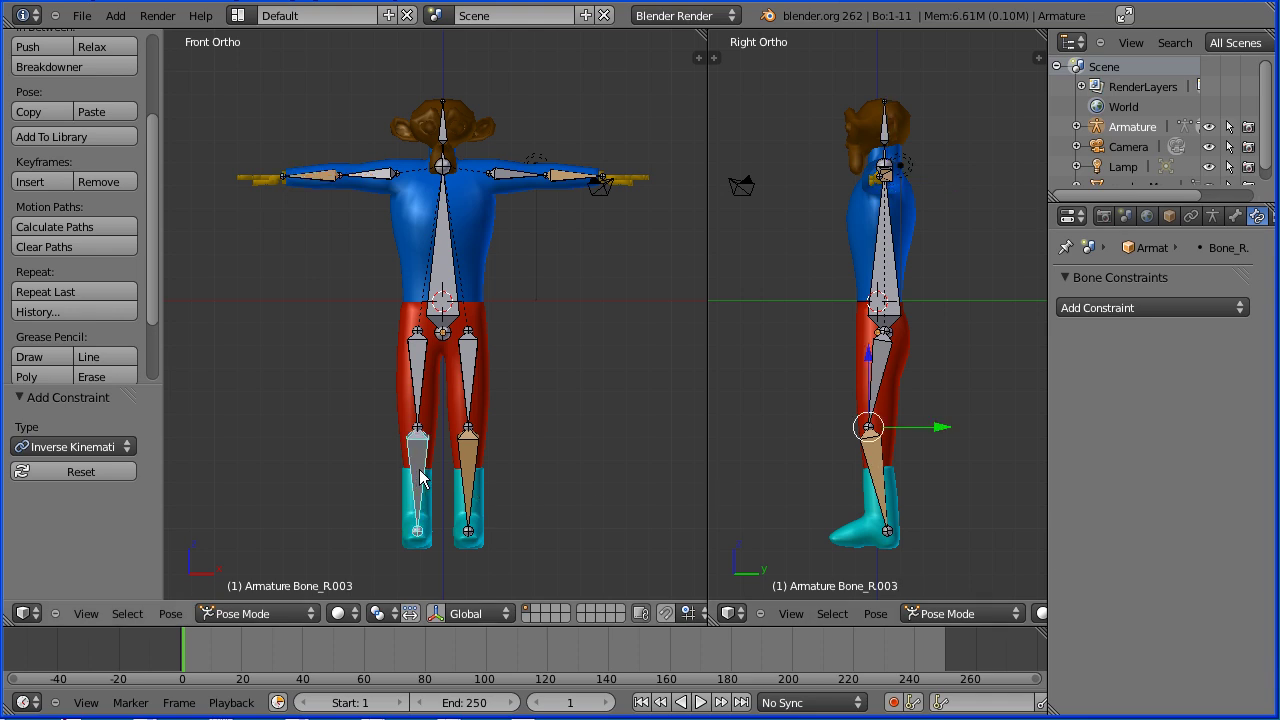
left_click(1188, 313)
left_click(1067, 396)
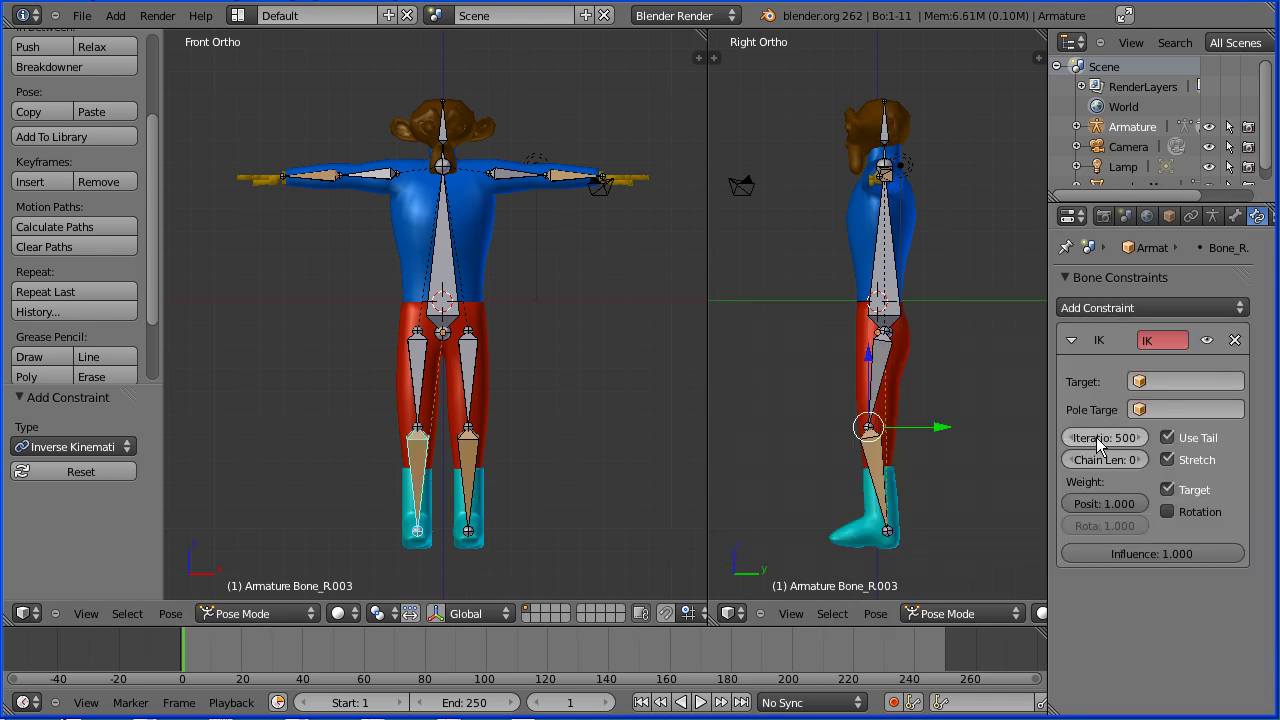
left_click(1143, 459)
left_click(1143, 459)
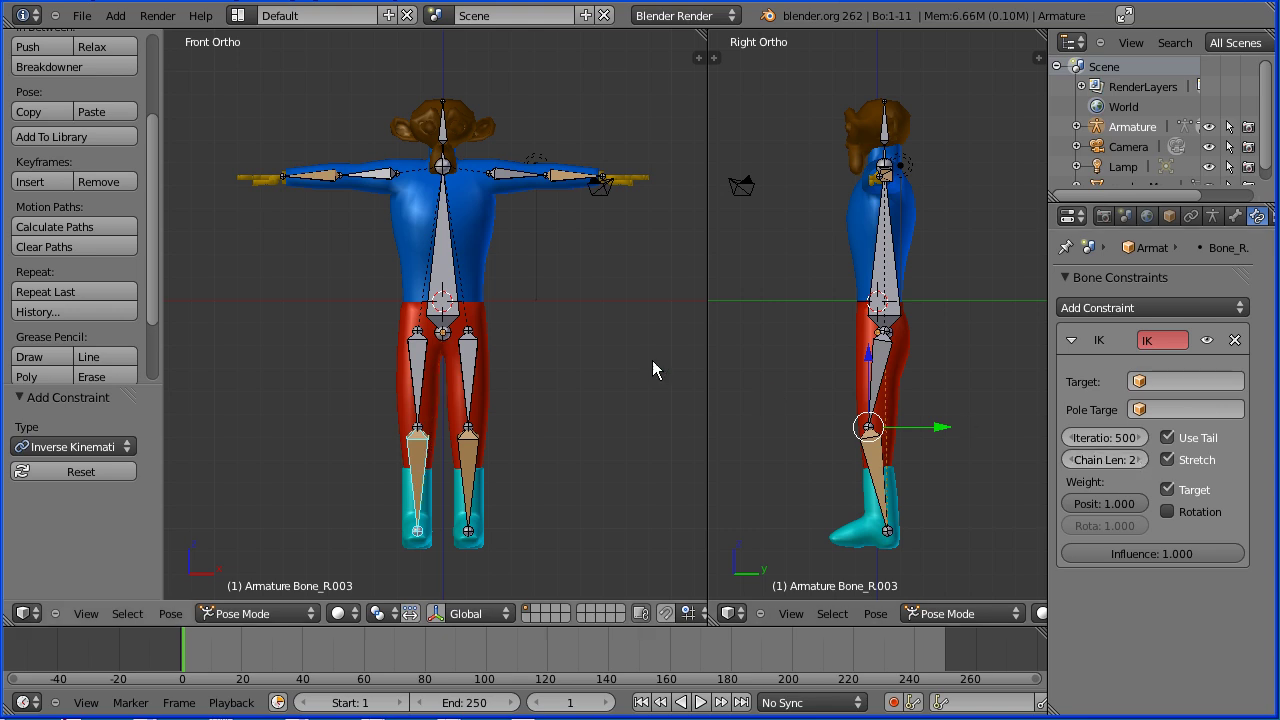
Apply Rotation & Scale to the monkeyMan mesh so its scale reads 1.000 instead of 2.300
right_click(484, 236)
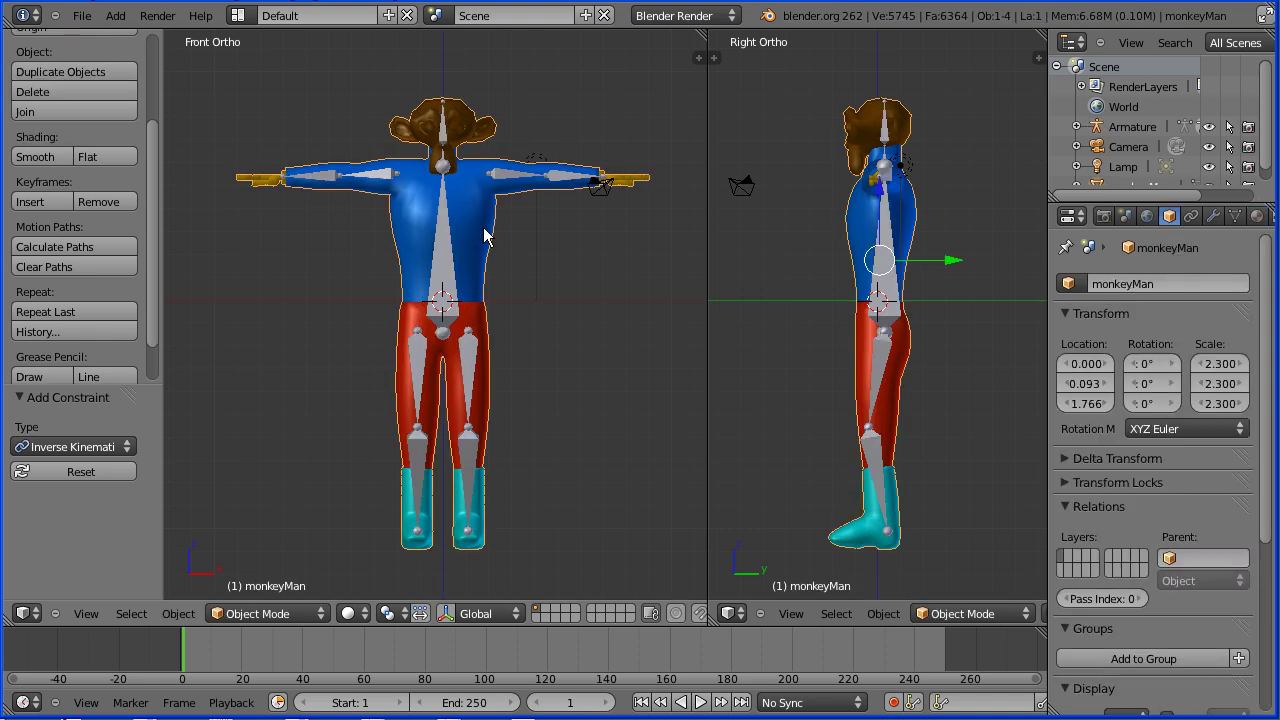
left_click(182, 613)
mouse_move(219, 470)
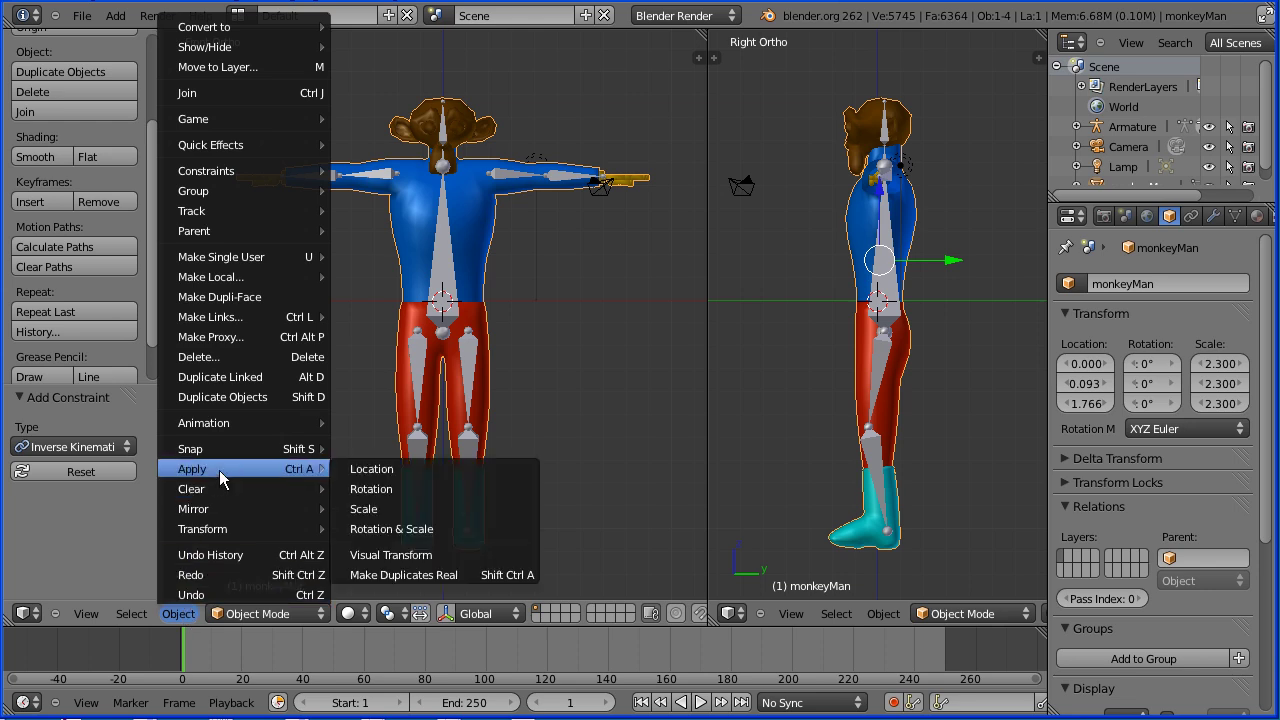
left_click(457, 528)
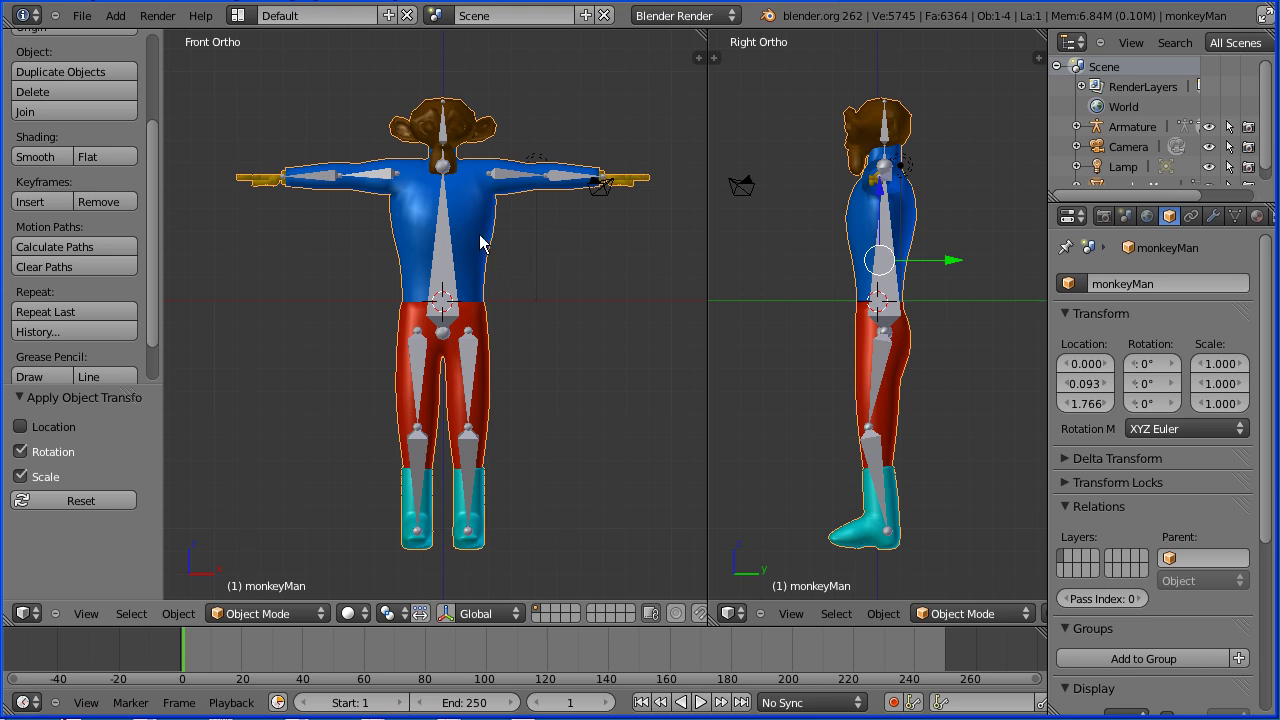
Parent monkeyMan to the armature with Automatic Weights, then select shin bone Bone_L.003
right_click(445, 272)
key("ctrl+Tab")
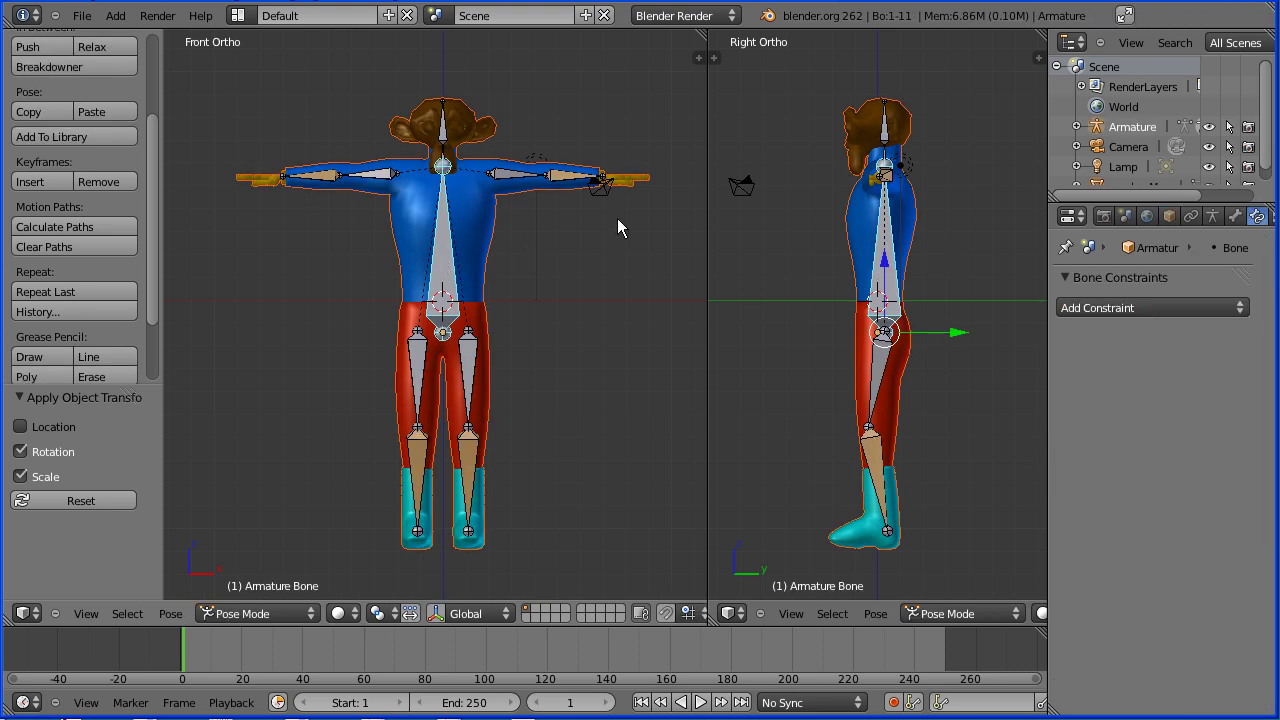
key("ctrl+p")
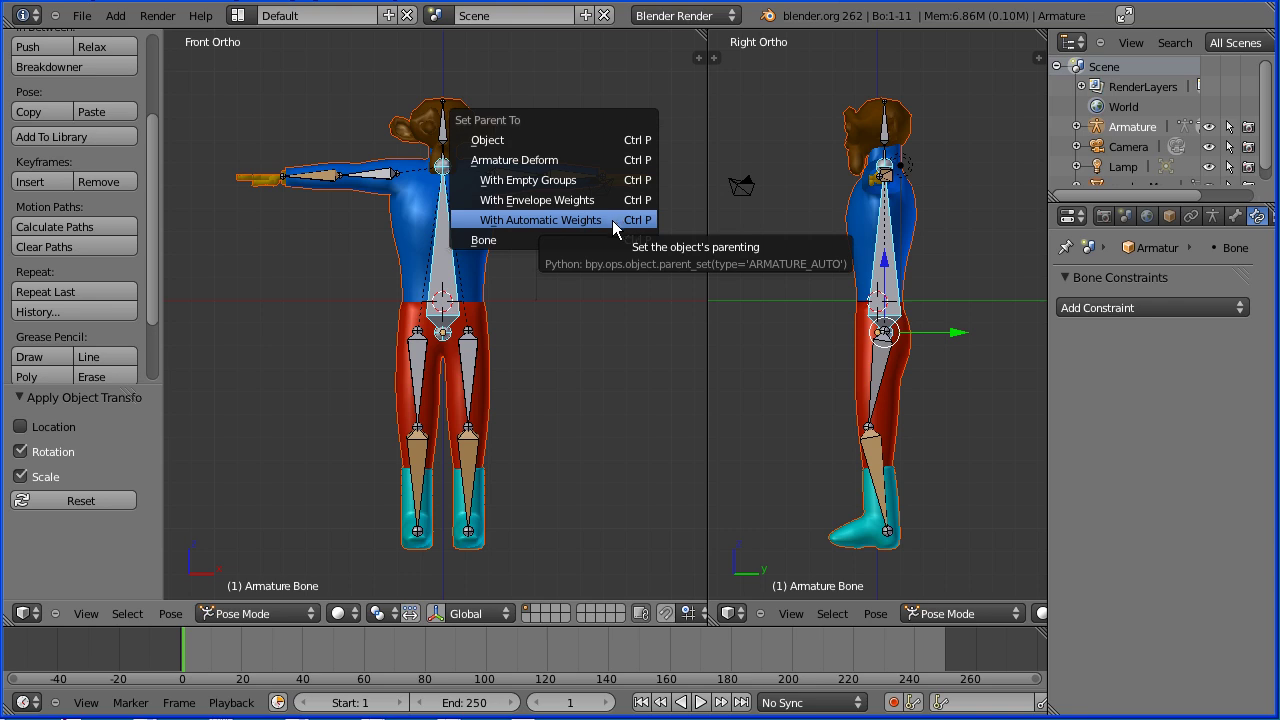
left_click(606, 220)
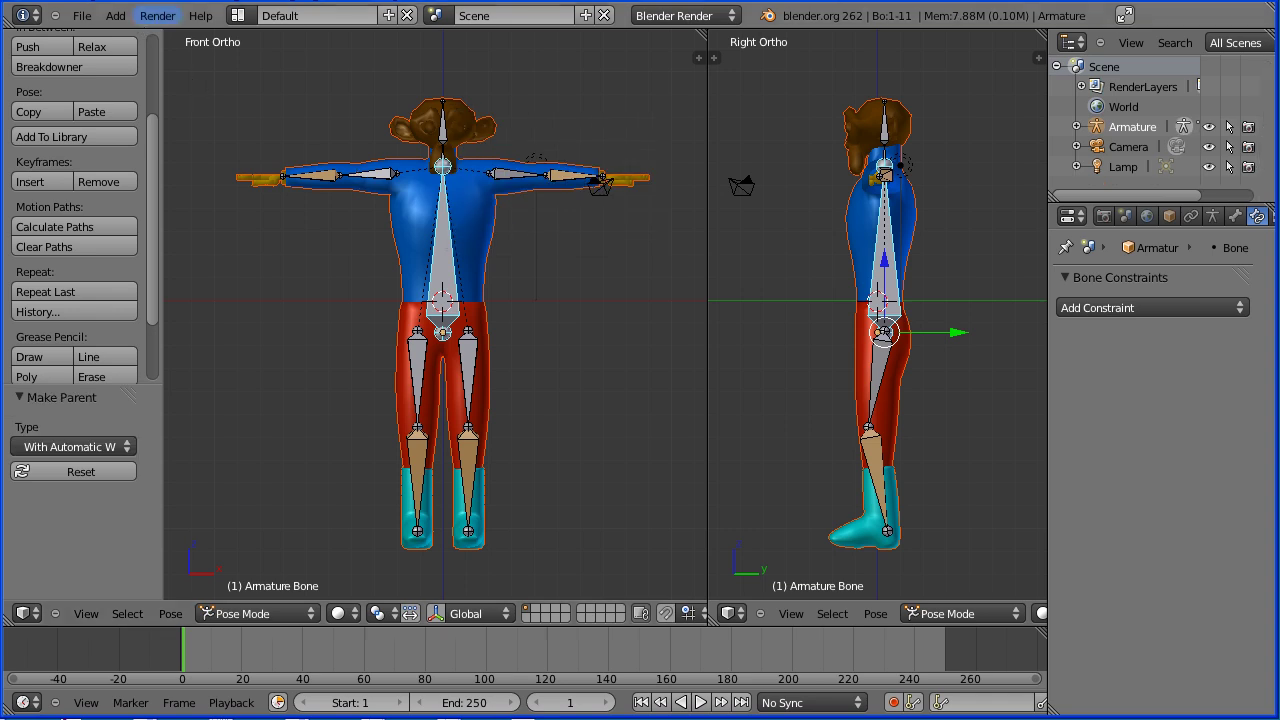
right_click(883, 482)
key("shift+i")
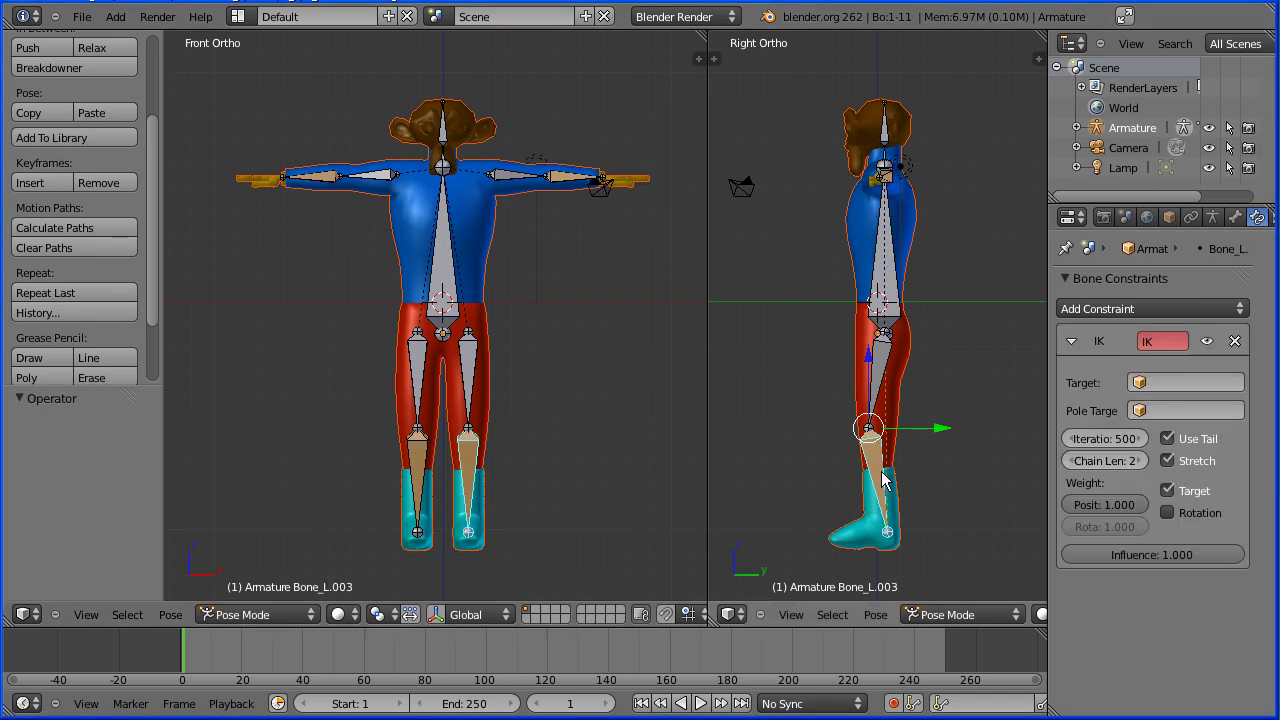
Grab Bone_L.003 to lift the left leg at the knee, then grab Bone_L.001 to bend the arm
key("g")
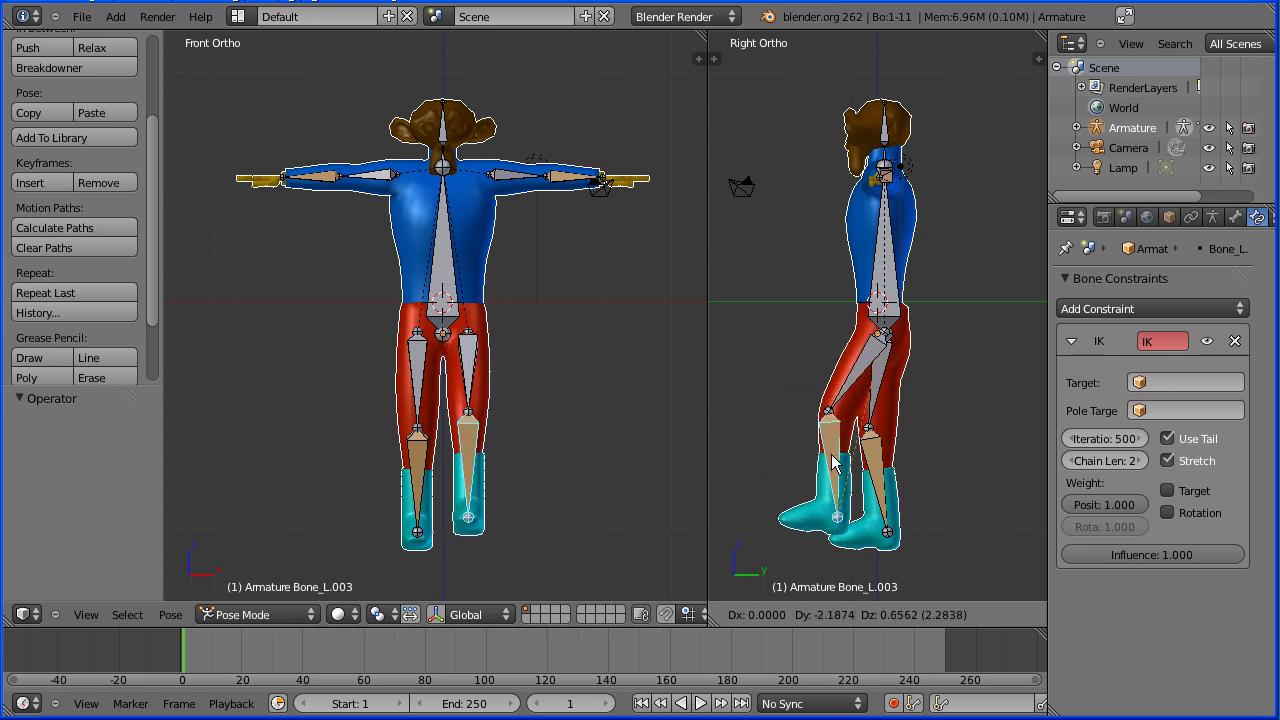
left_click(827, 418)
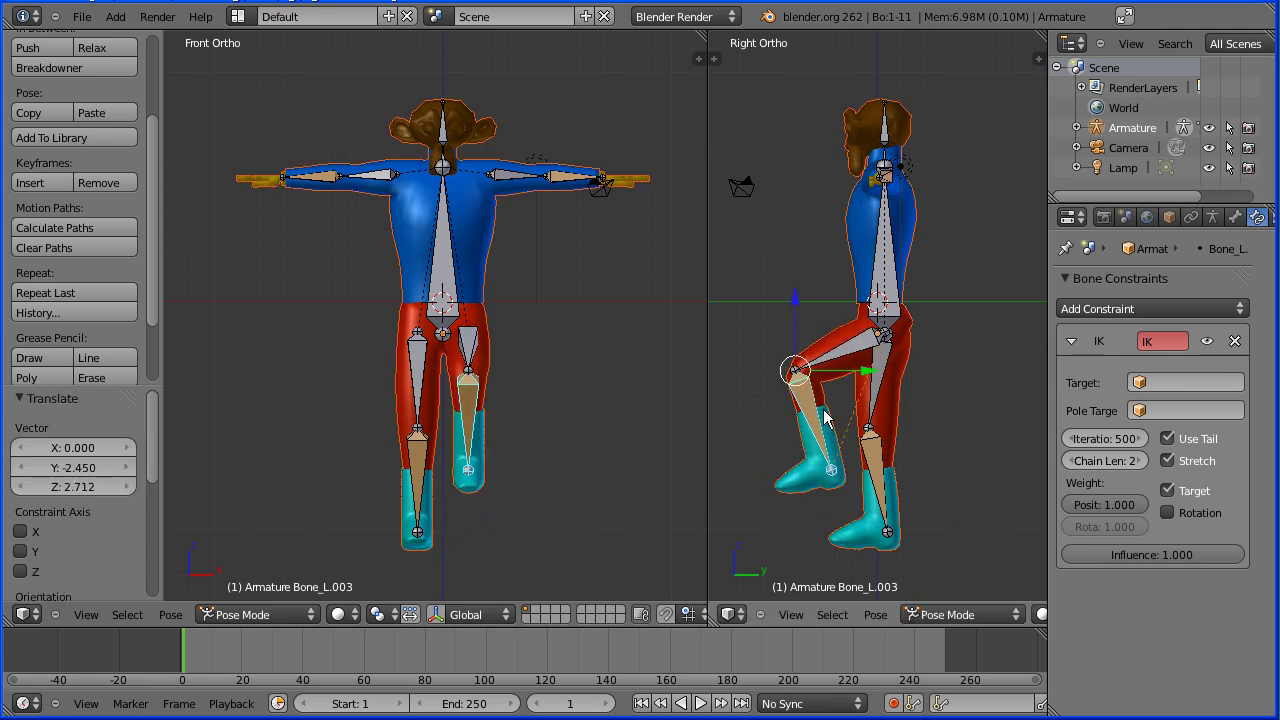
right_click(569, 179)
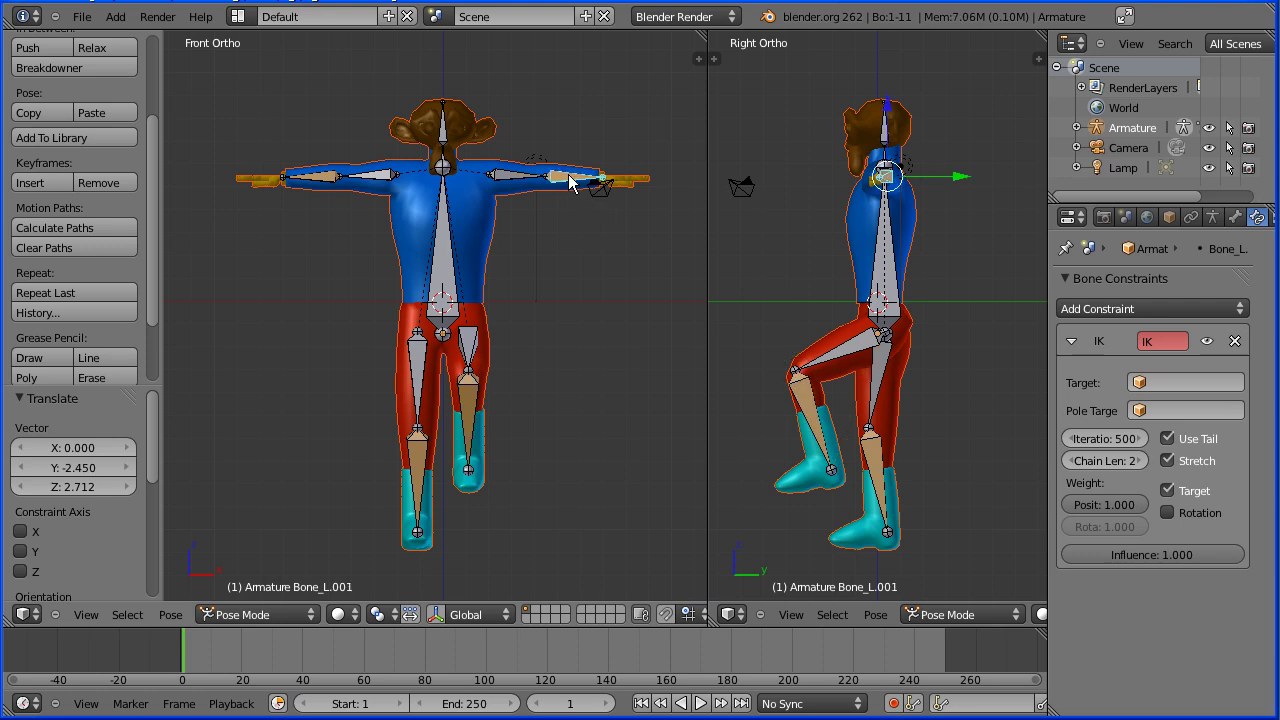
key("g")
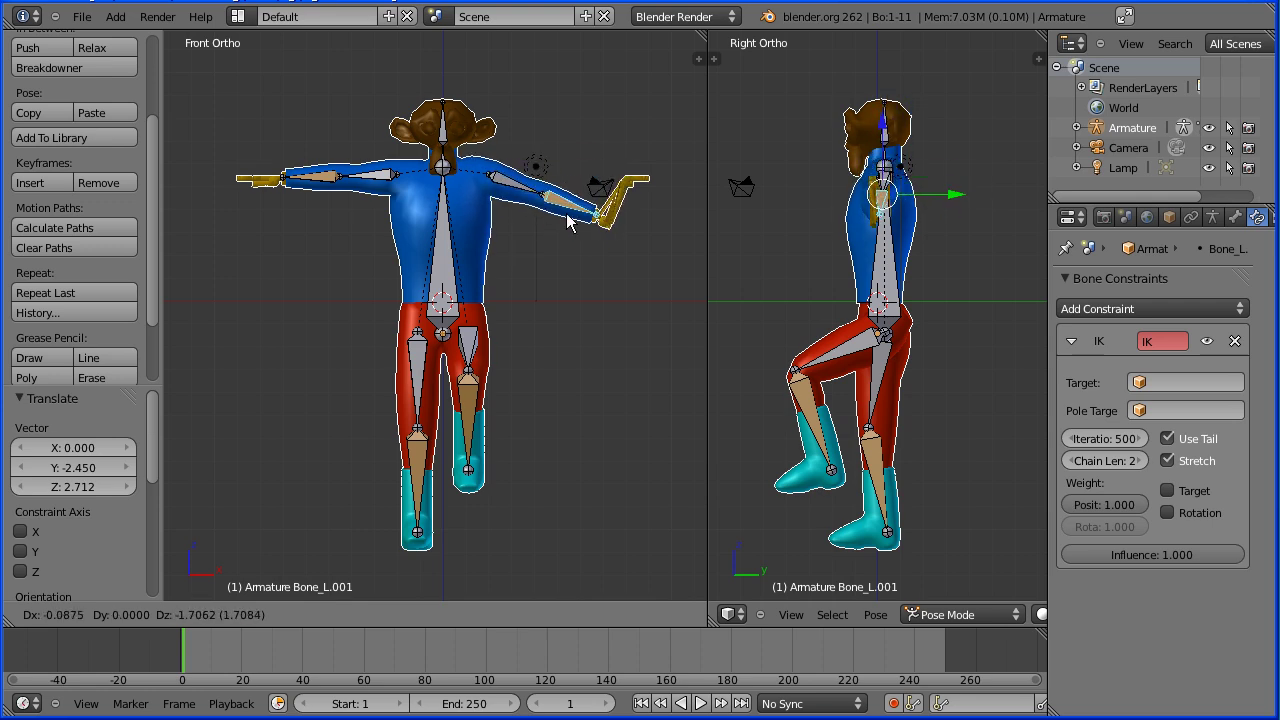
left_click(567, 222)
left_click(252, 614)
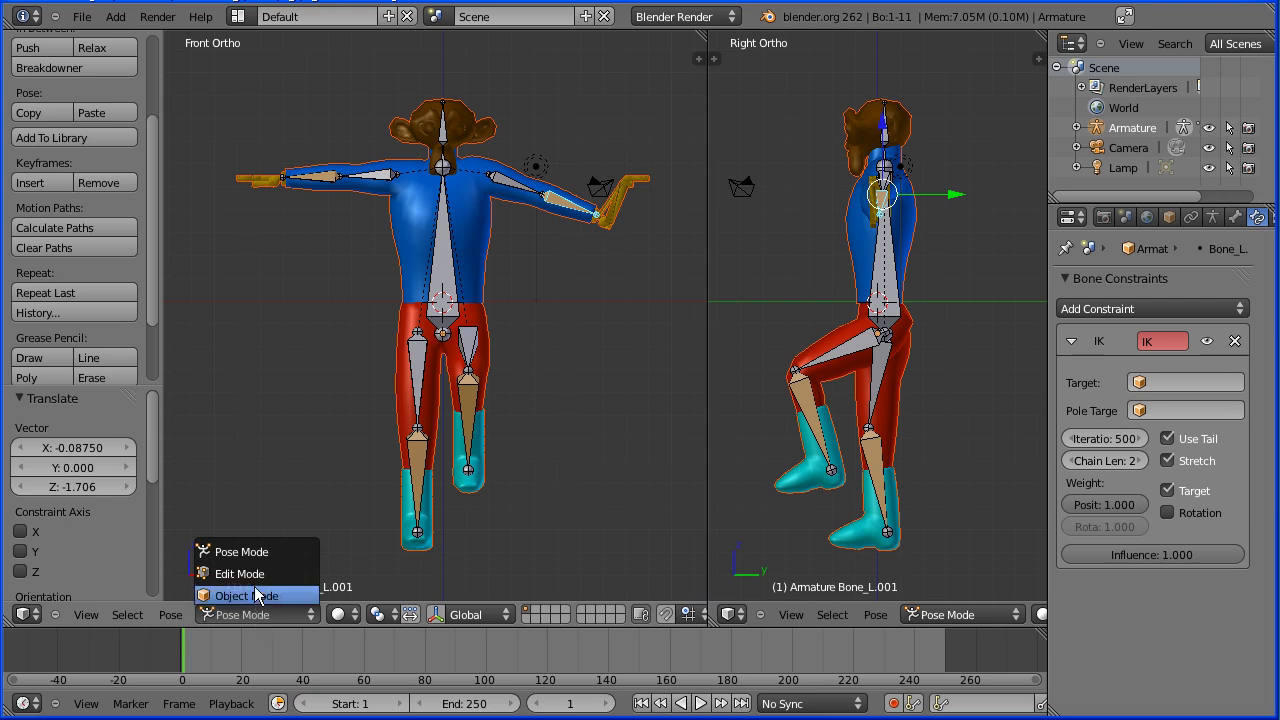
In Edit Mode, extrude a mirrored pair of hand bones from the wrists to X 1.969
left_click(255, 574)
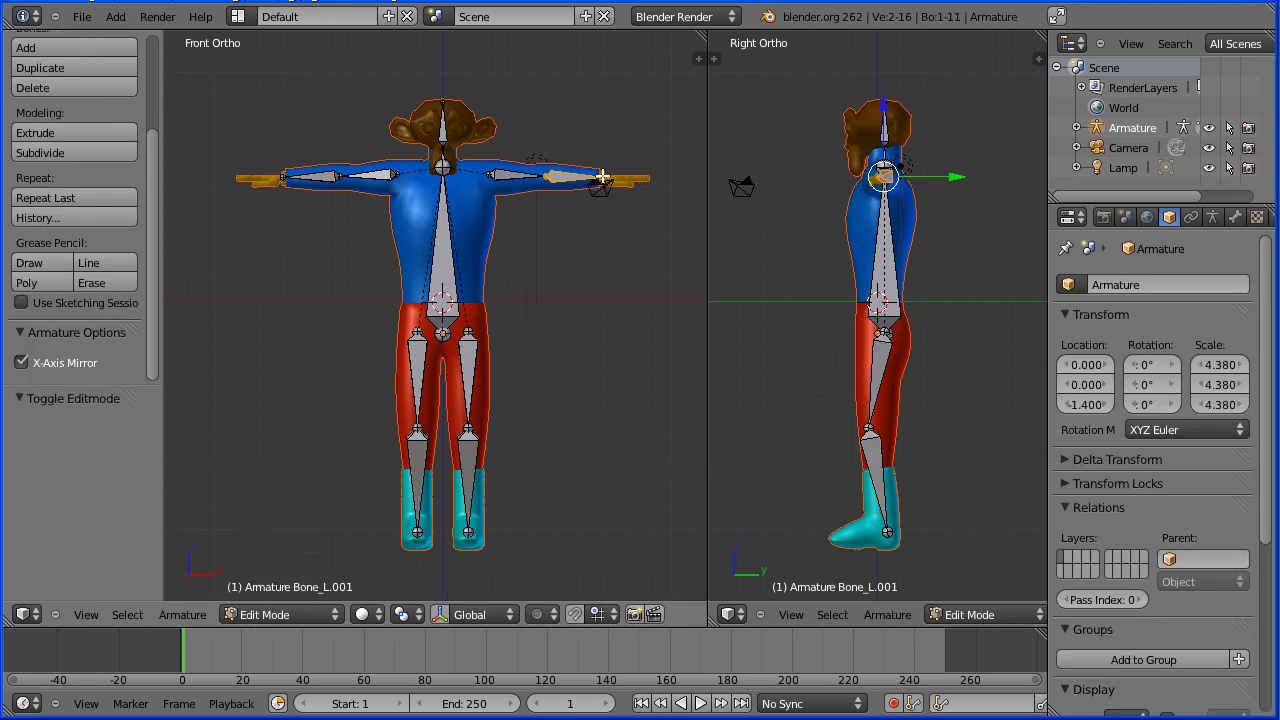
right_click(604, 178)
key("e")
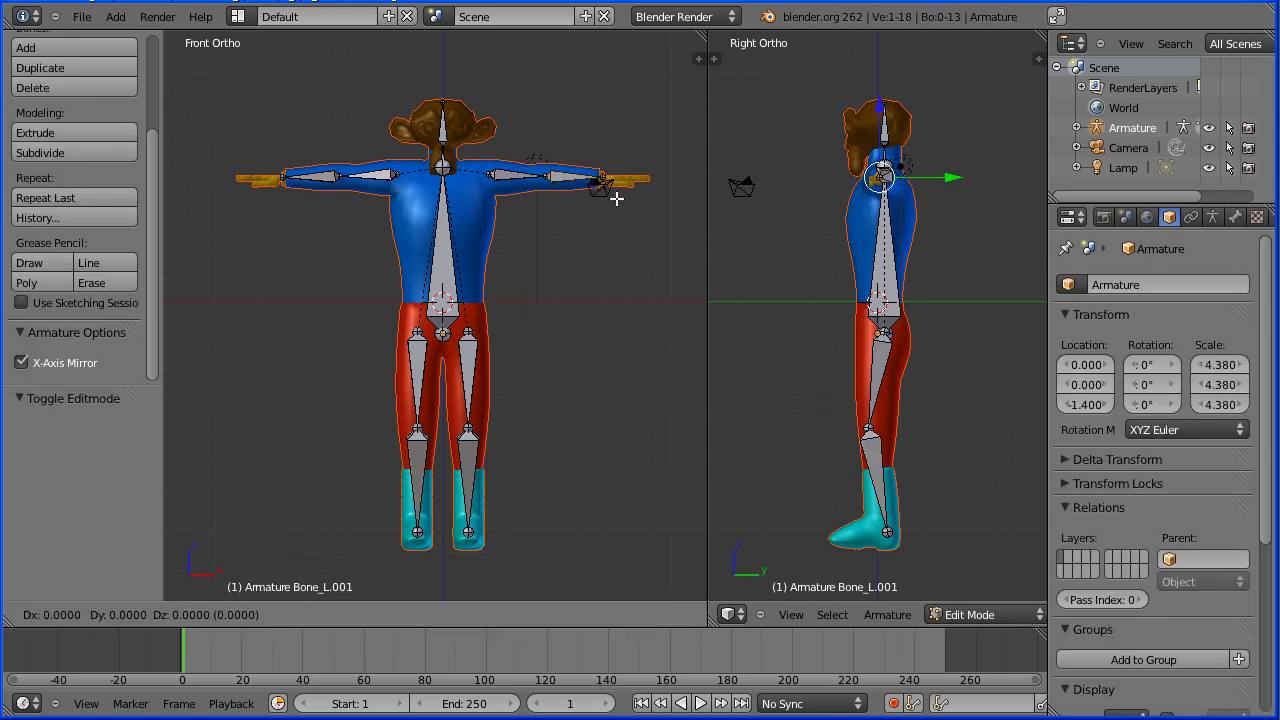
left_click(661, 201)
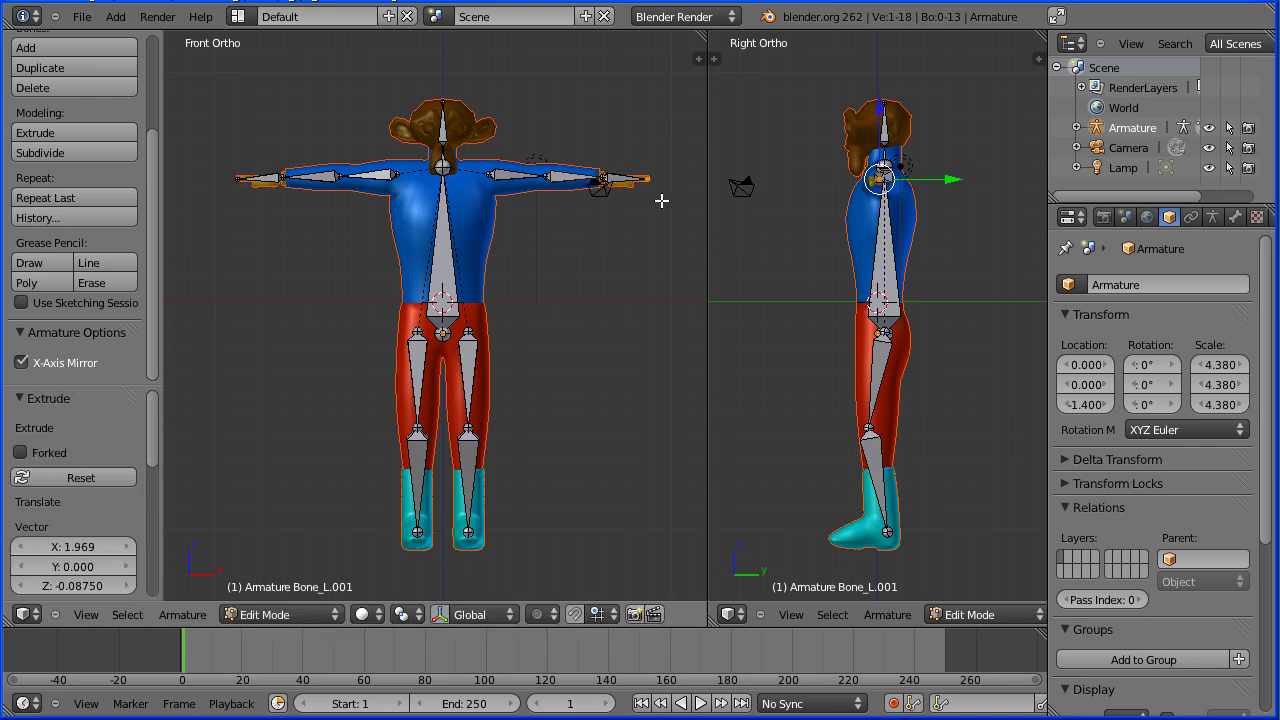
right_click(561, 178)
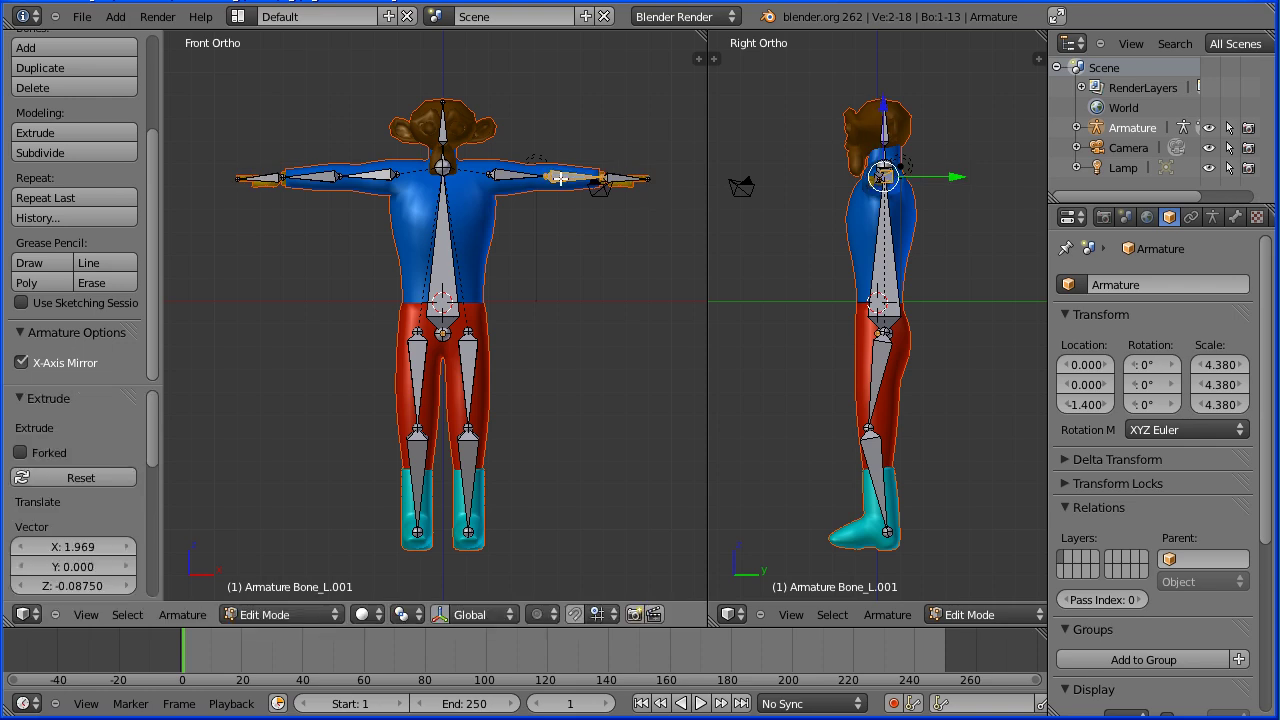
Return to Pose Mode and lower the left arm bone beside the body (X -3.150, Z -2.537)
left_click(284, 607)
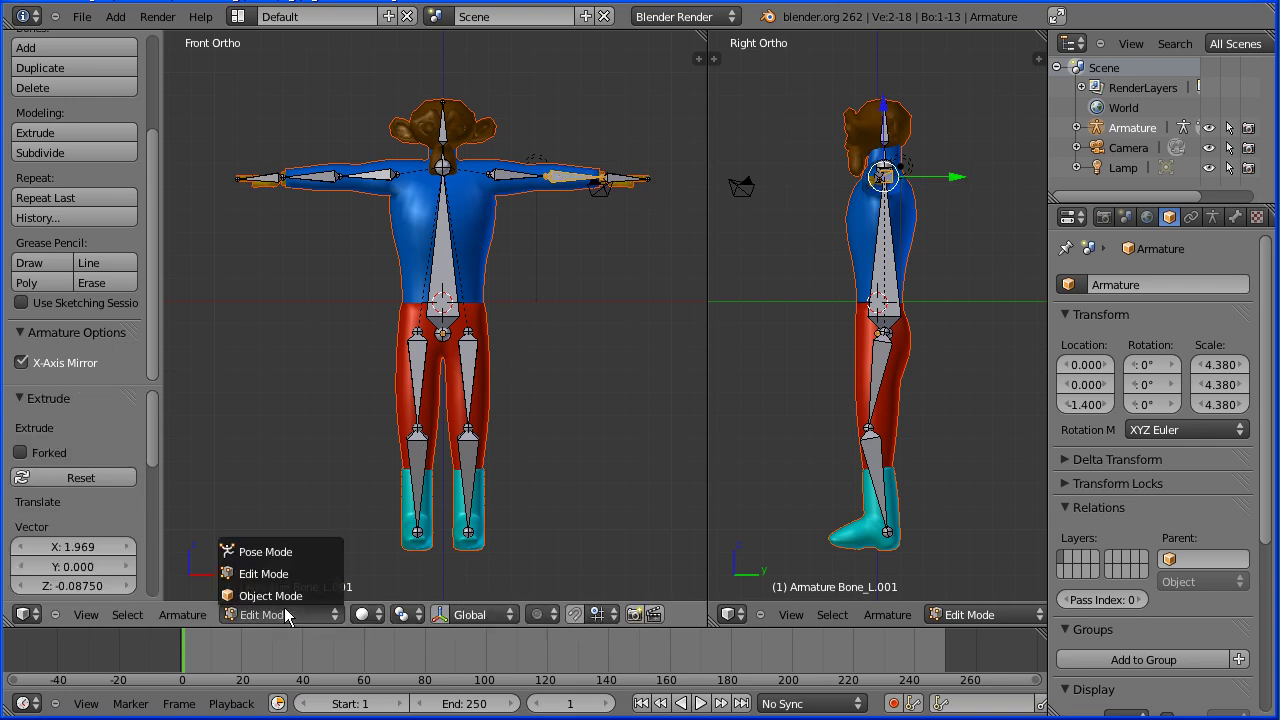
left_click(298, 555)
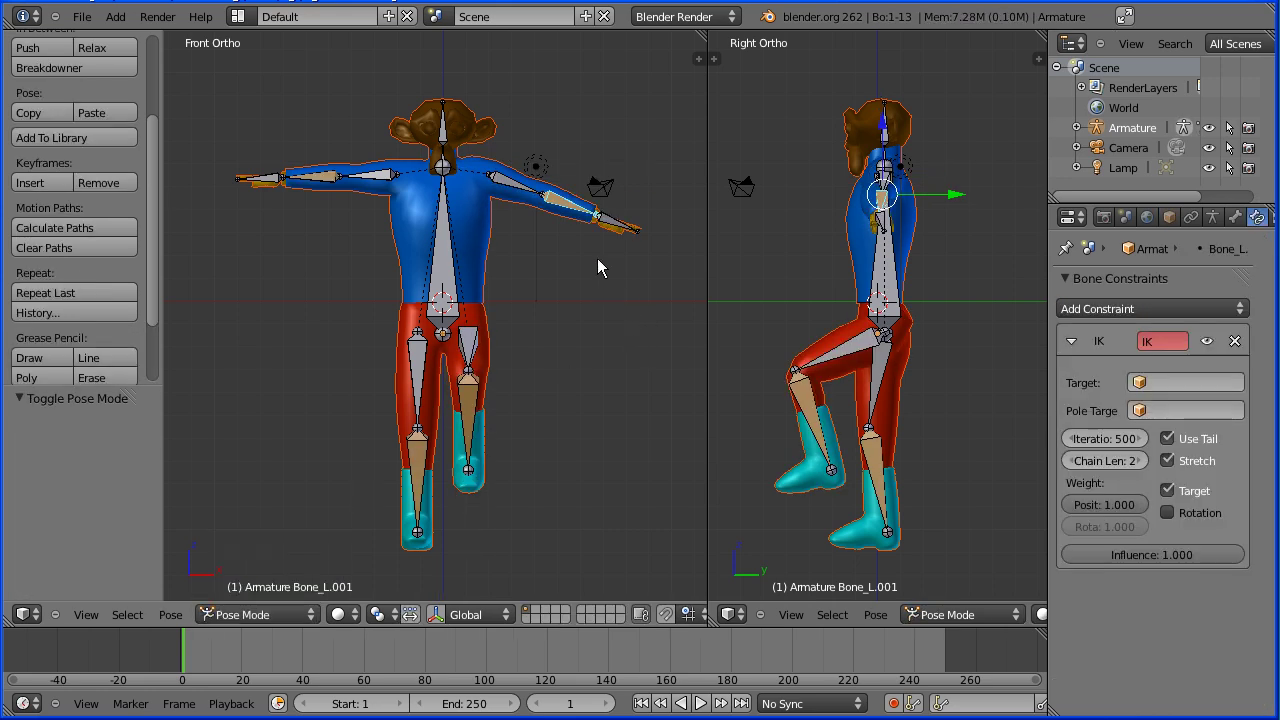
key("g")
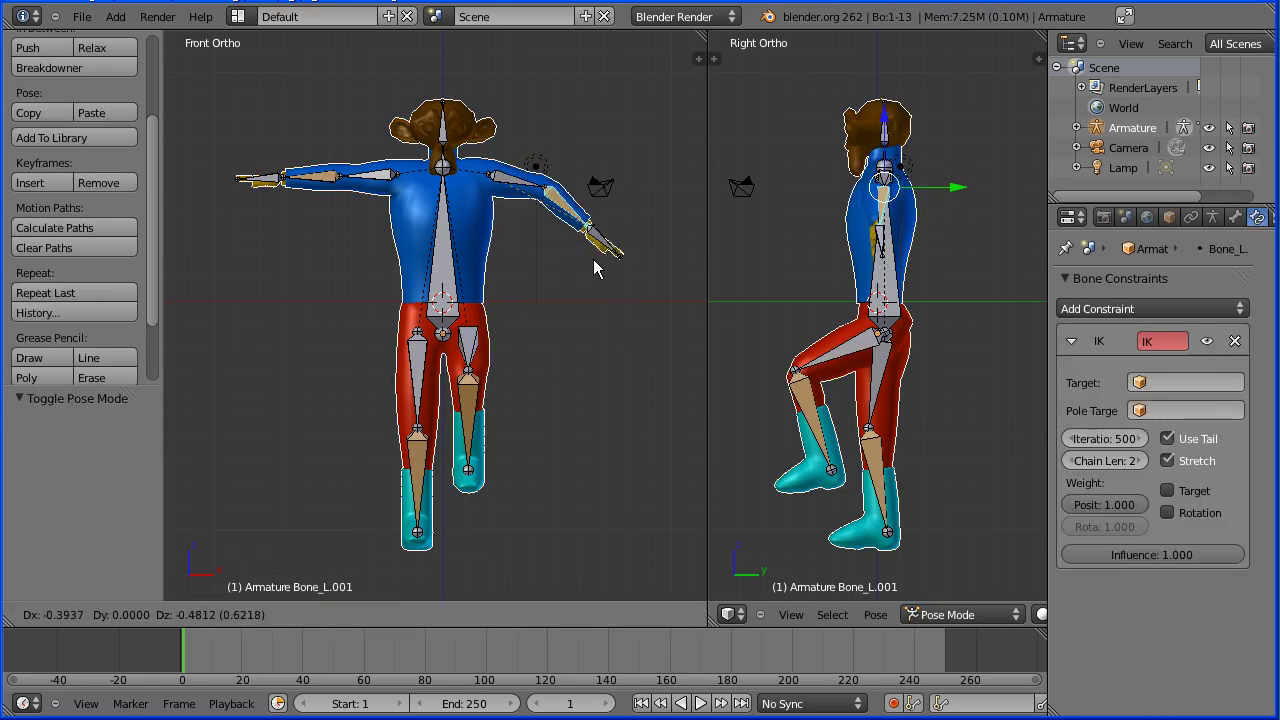
left_click(507, 309)
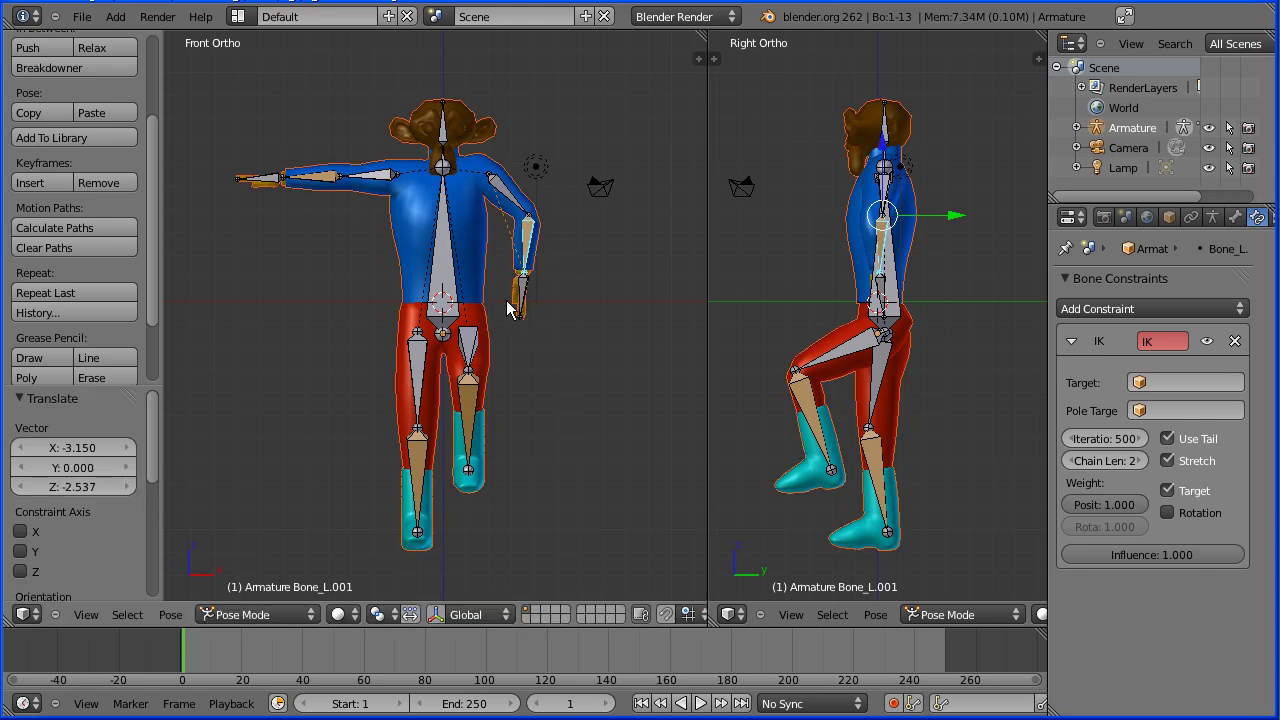
Switch the selection to the right arm bone Bone_R.001 and start grabbing it
right_click(413, 261)
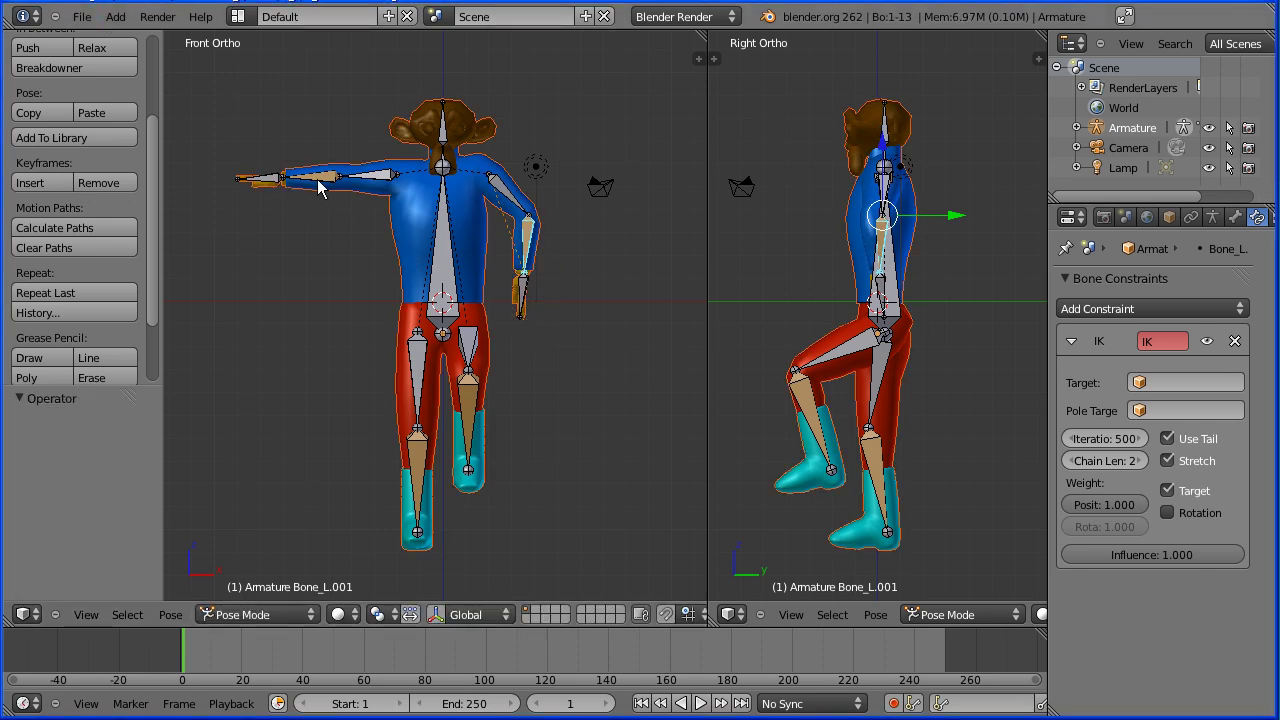
right_click(318, 188)
key("g")
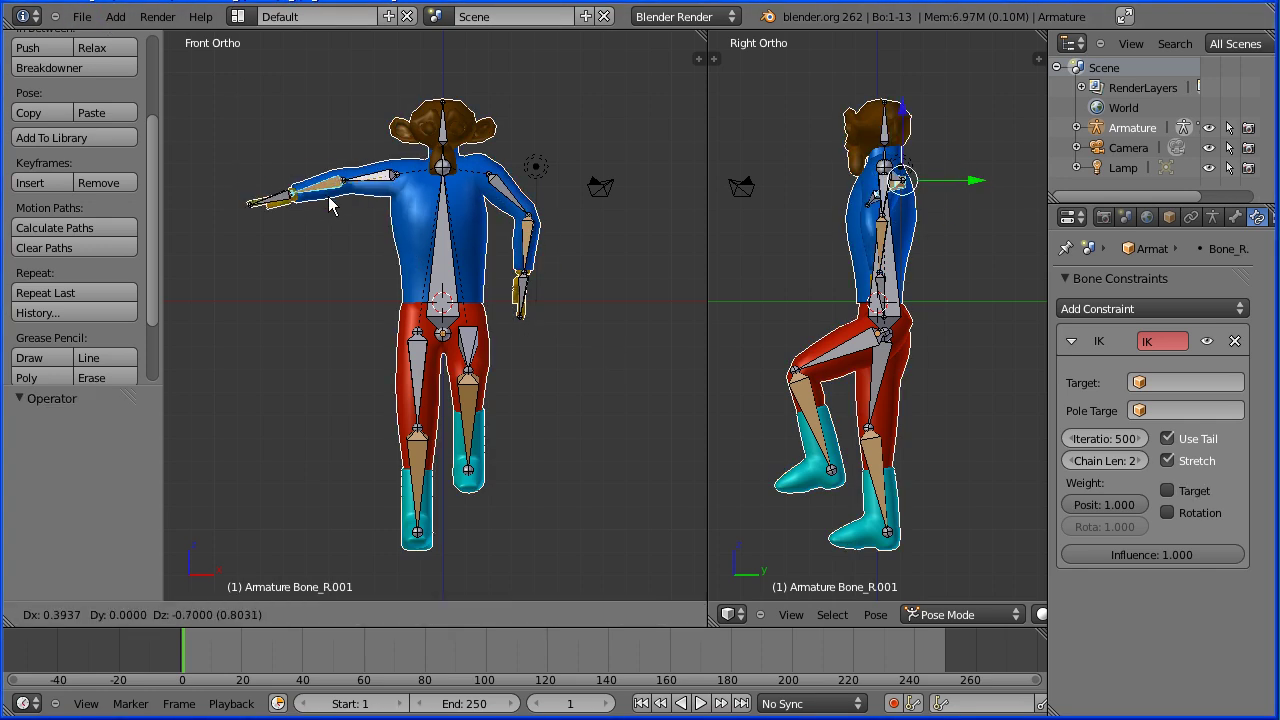
Drop Bone_R.001 beside the hips at X 2.494, Z -3.675
left_click(374, 263)
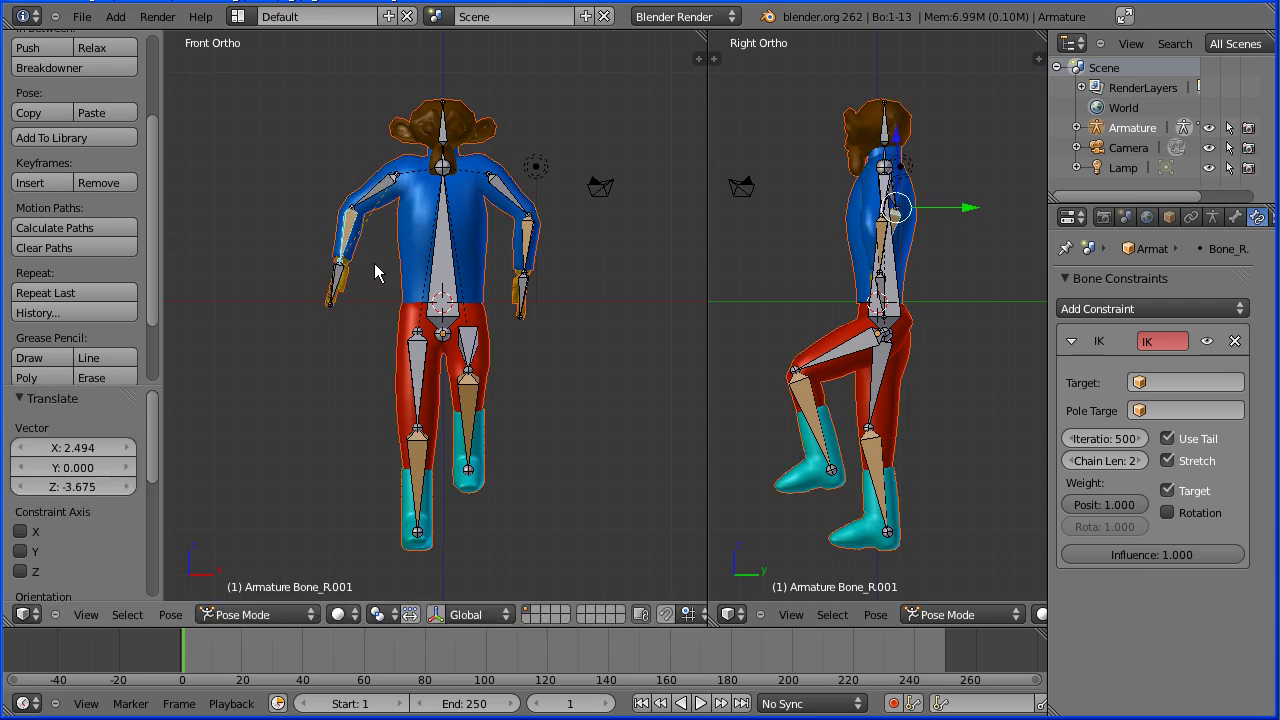